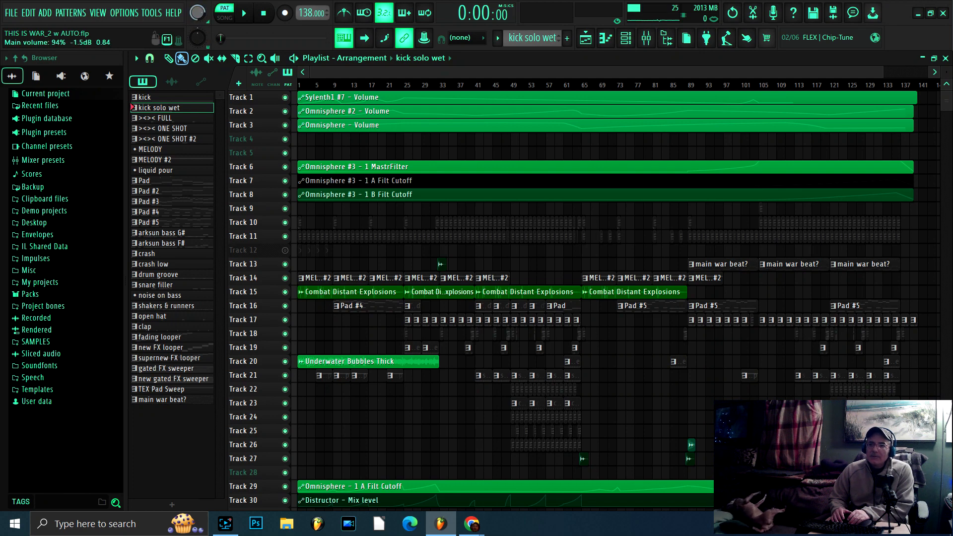
- Show the kick pattern's channels, open the VEC1 BD Sub 07 sampler settings, and audition the pattern
left_click(182, 94)
left_click(624, 40)
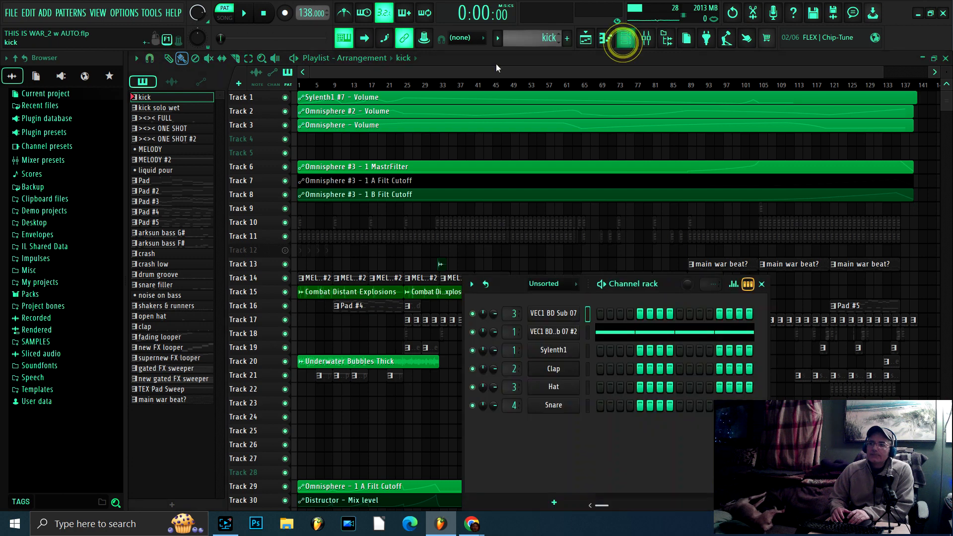
left_click(551, 313)
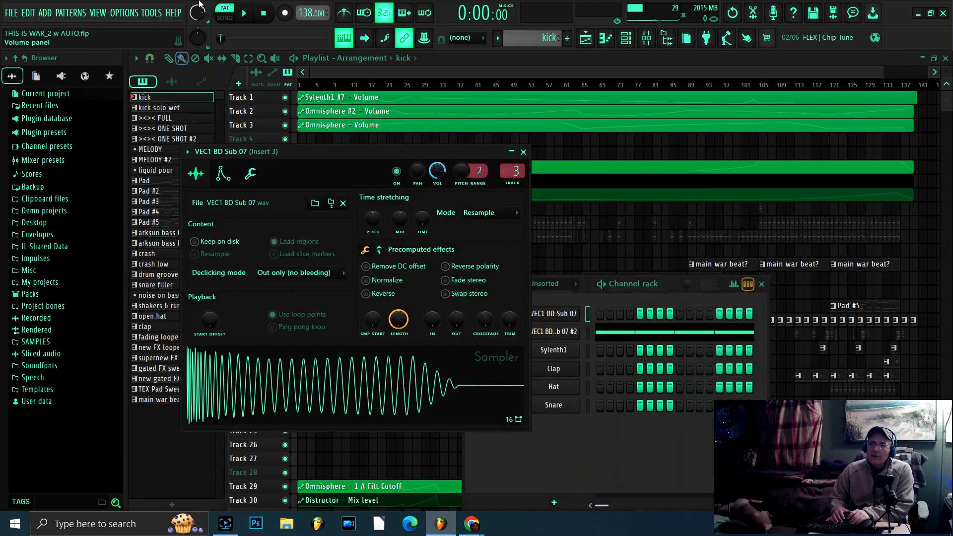
left_click(243, 13)
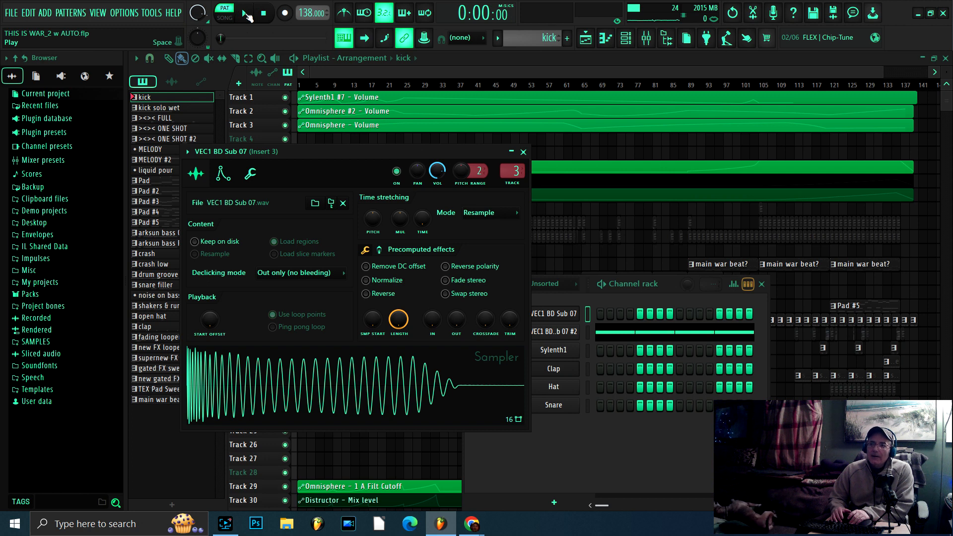
left_click(245, 14)
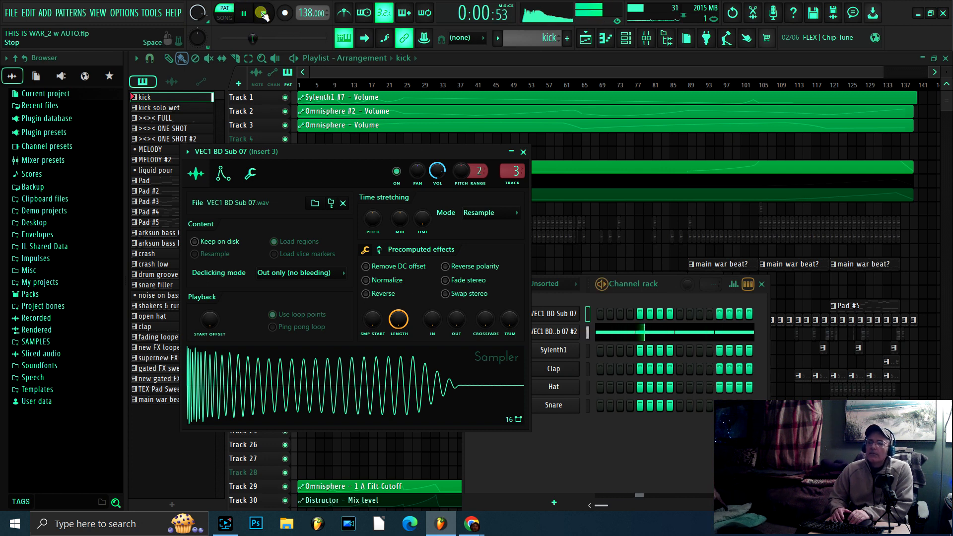
left_click(264, 14)
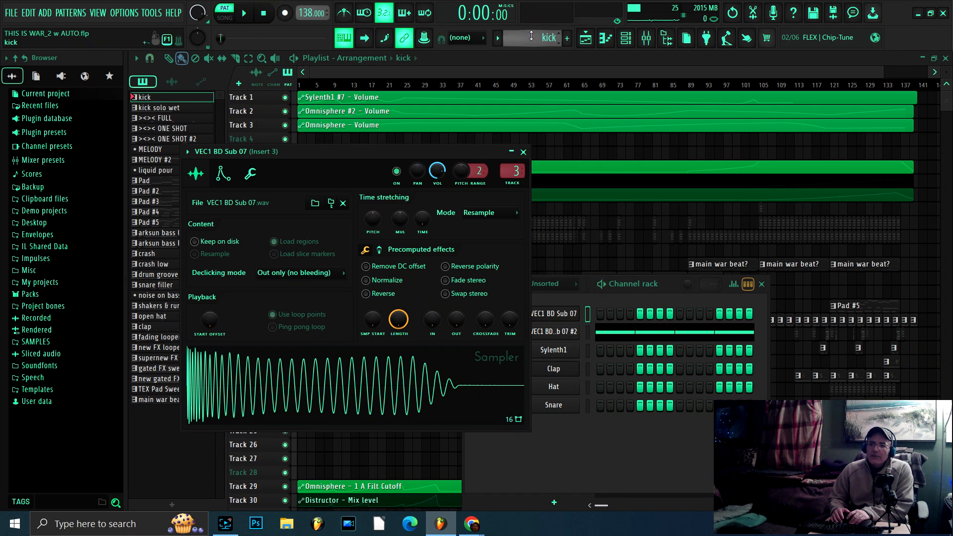
- Switch to the kick solo wet pattern and play it briefly
scroll(531, 35, "down", 1)
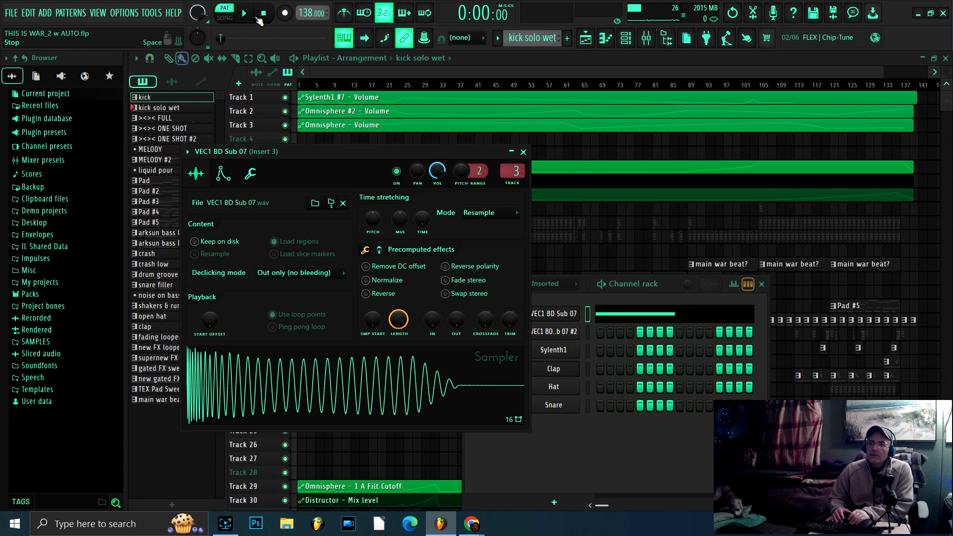
left_click(244, 14)
left_click(261, 13)
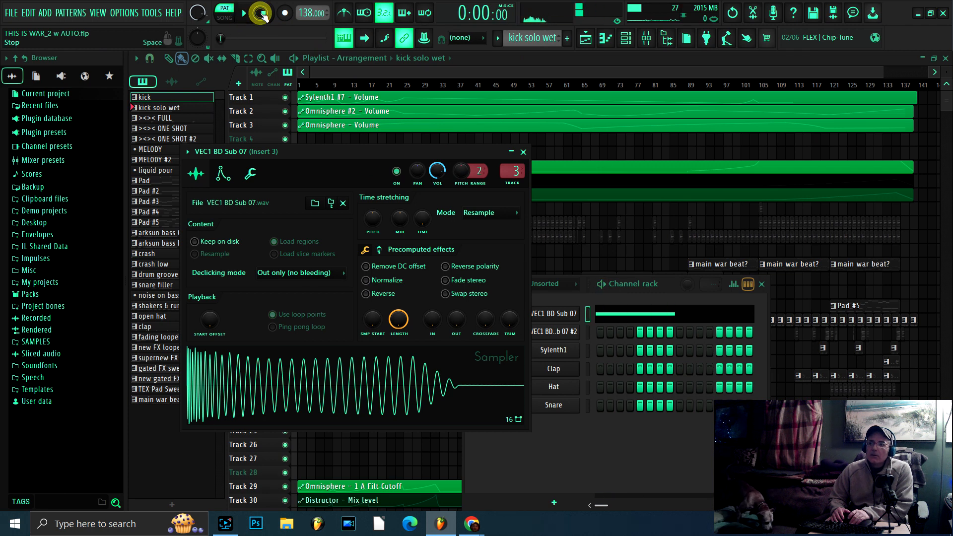
- Display the channels of the ><>< FULL pattern and reposition the channel rack over the playlist
left_click(167, 118)
left_click(625, 42)
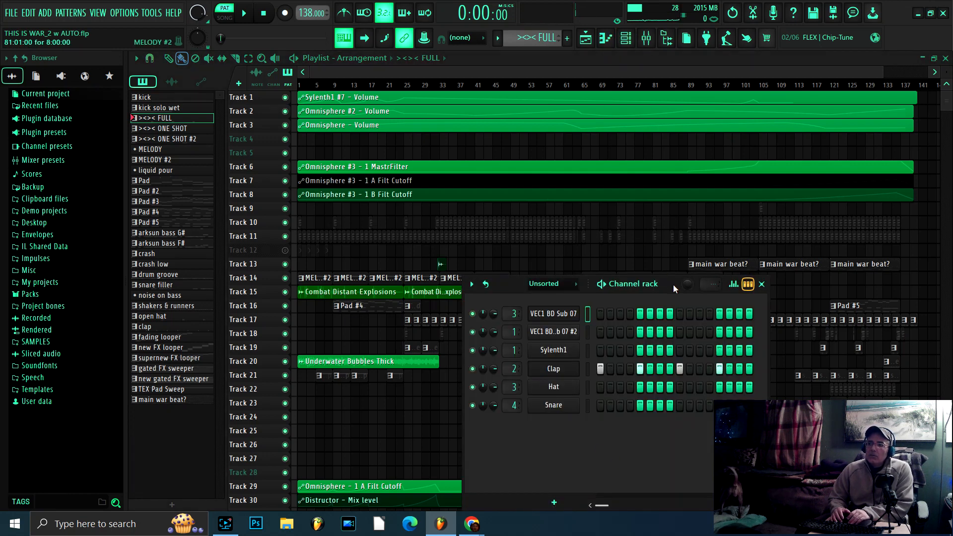
left_click_drag(673, 285, 545, 247)
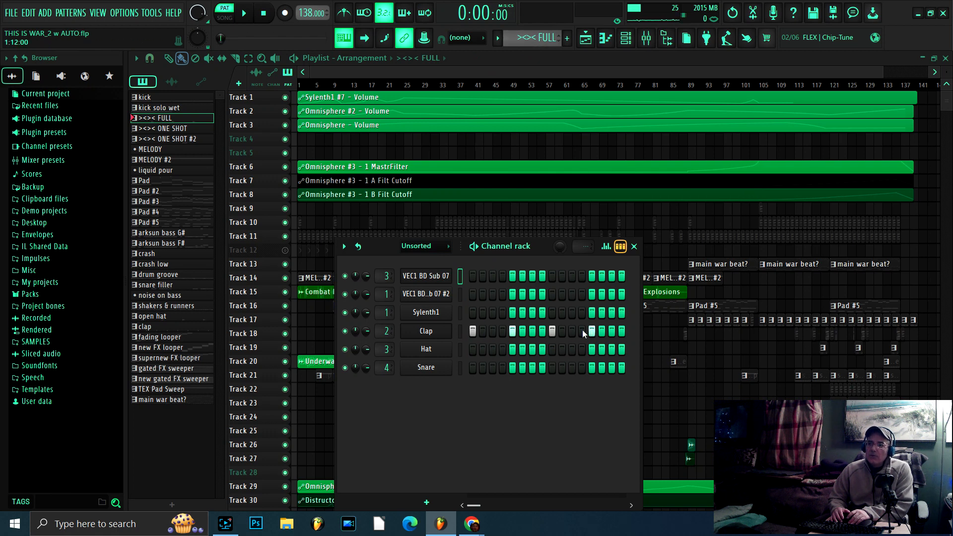
- Inspect the mixer effect slots on Insert 3, Insert 2 and the bus track
left_click(646, 37)
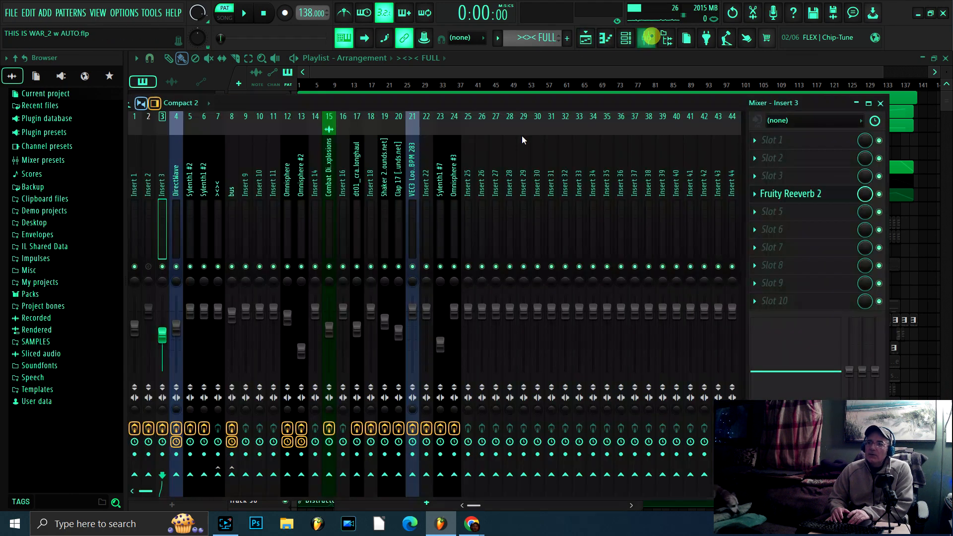
left_click(147, 162)
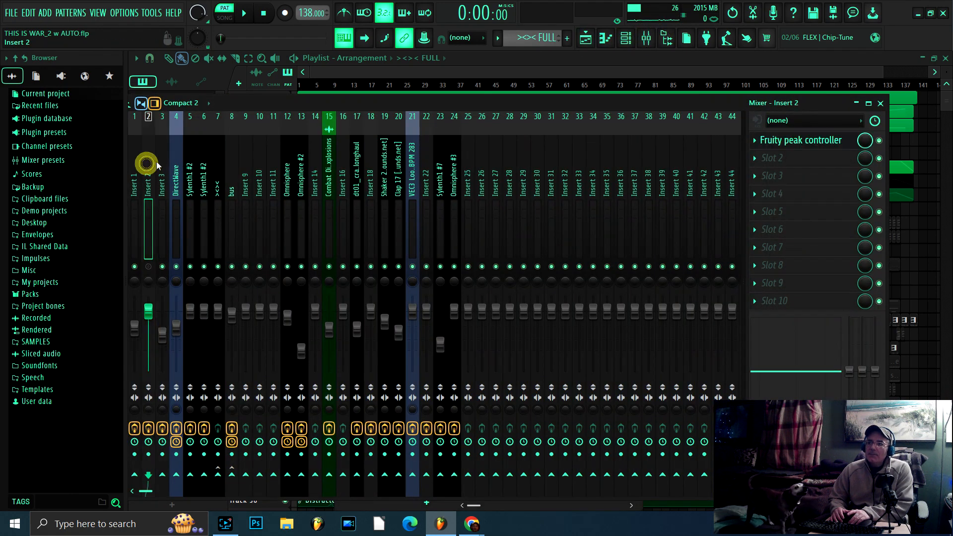
left_click(825, 141)
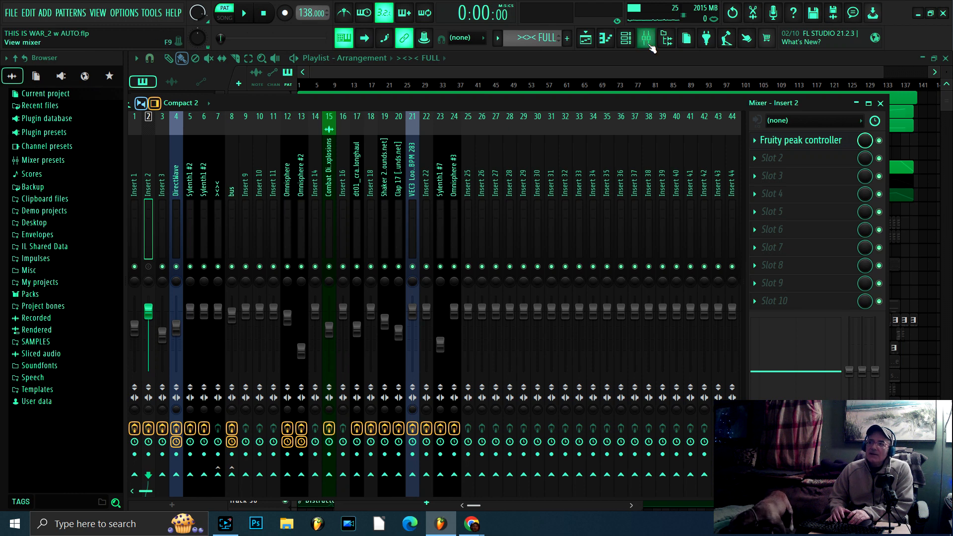
left_click(231, 185)
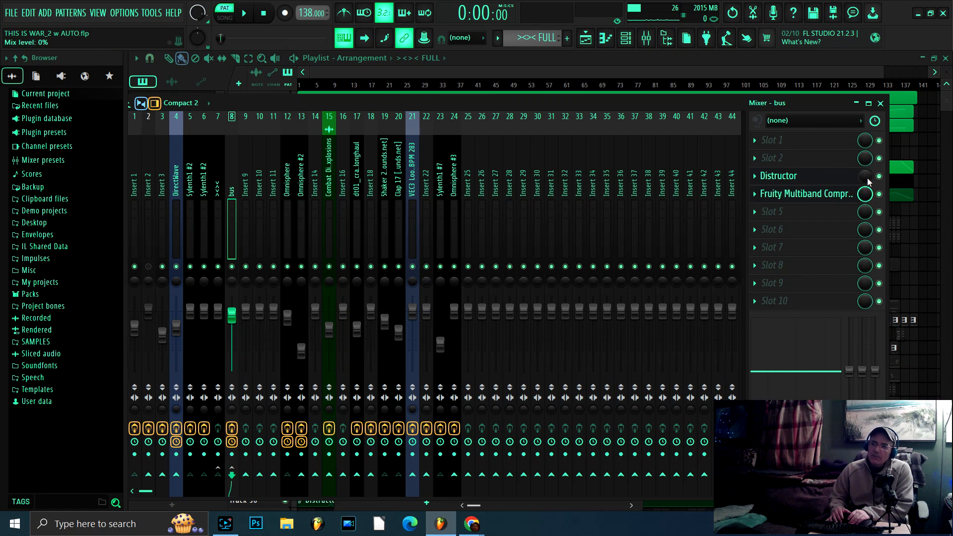
- Return to the playlist and show the channel steps of the ><>< ONE SHOT pattern
left_click(586, 38)
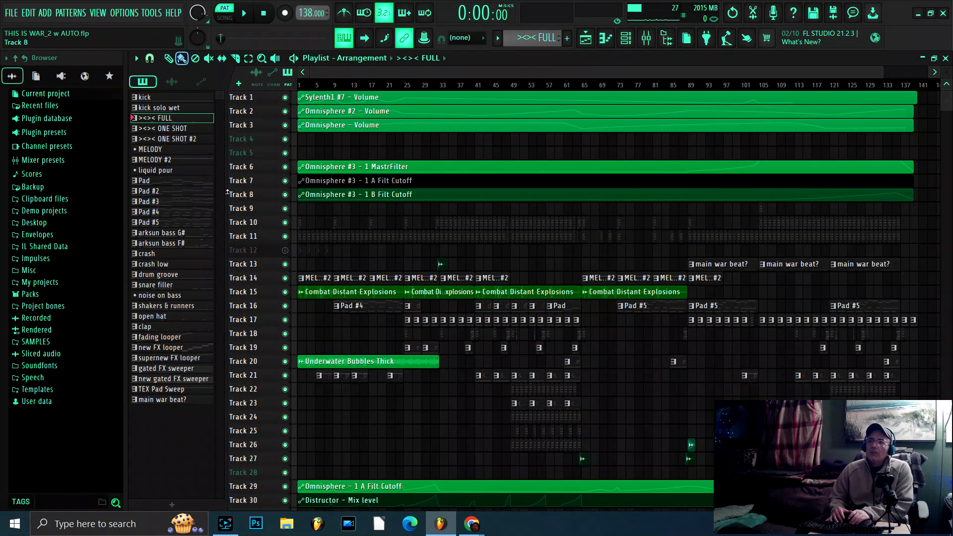
left_click(161, 128)
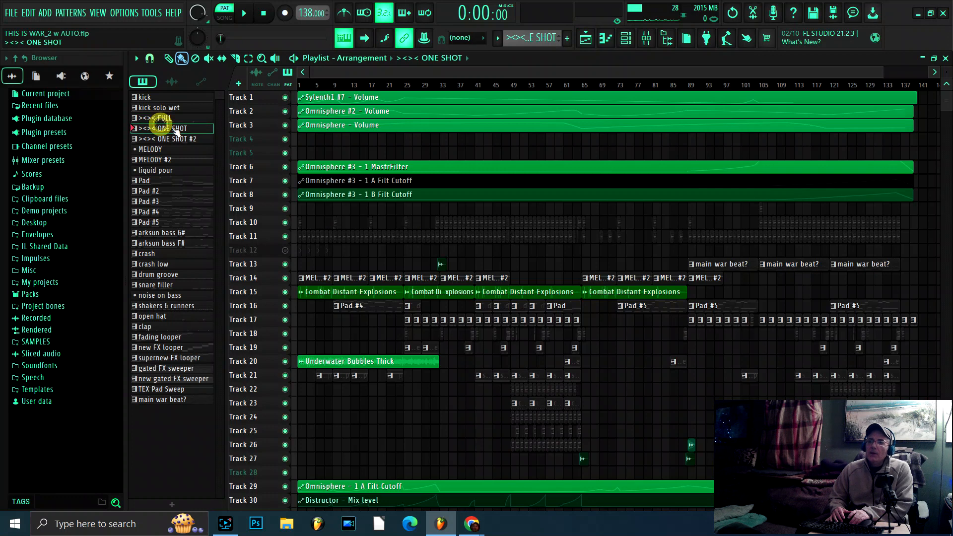
left_click(626, 37)
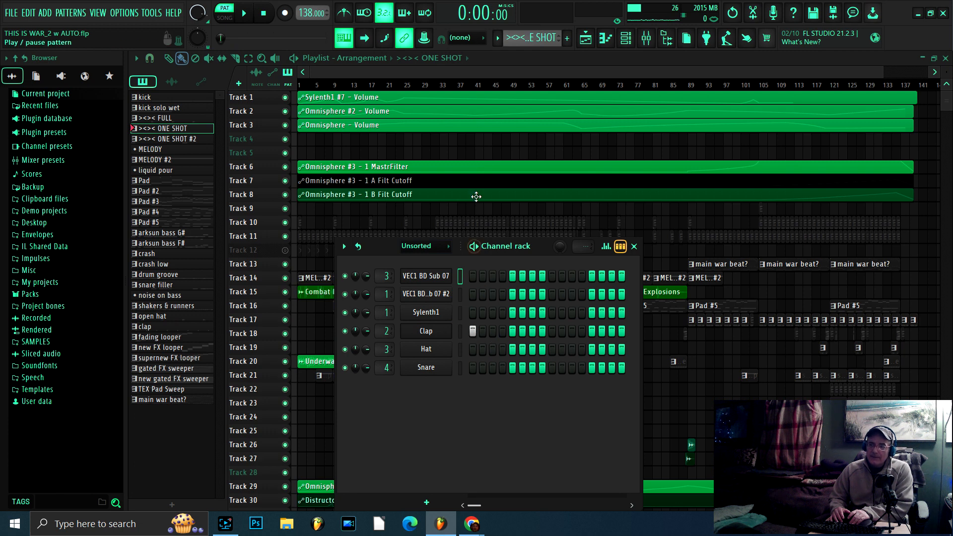
- Switch to the ><>< ONE SHOT #2 pattern and examine its notes around C5 in the piano roll
scroll(533, 37, "down", 1)
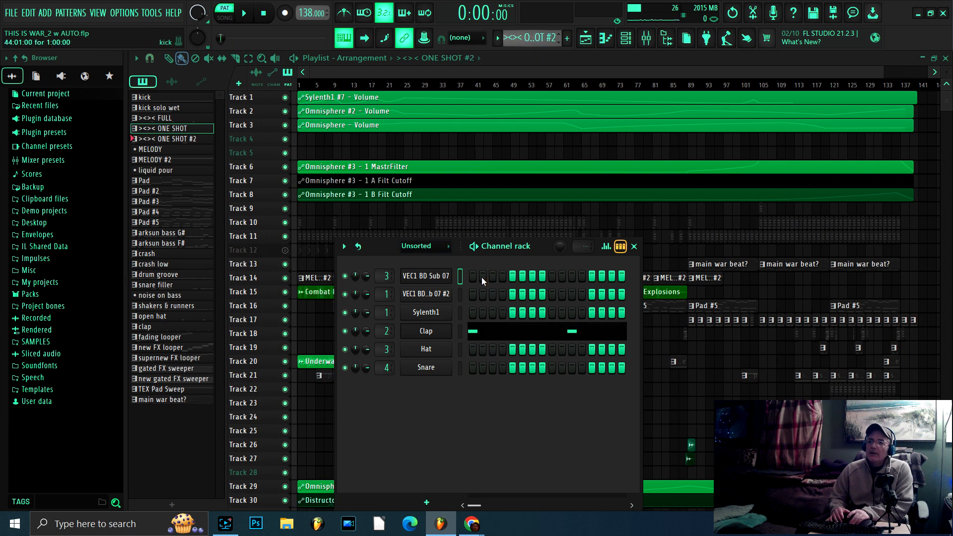
key("F7")
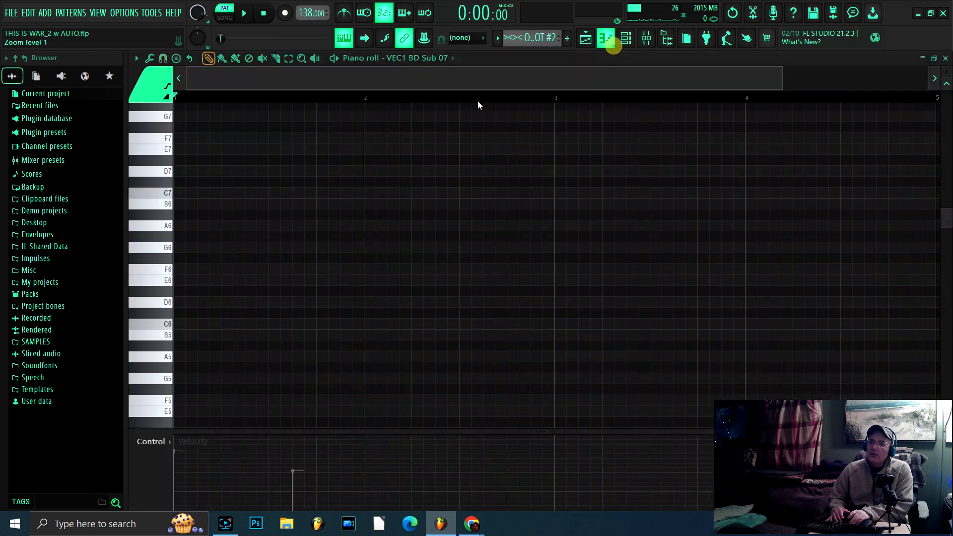
scroll(293, 227, "down", 5)
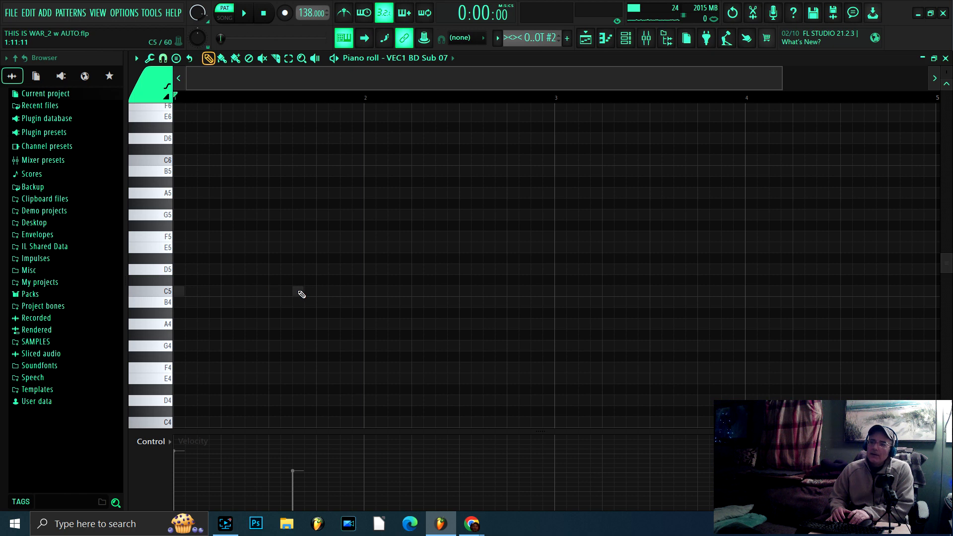
- Return to the playlist with ><>< ONE SHOT #2 selected and examine the enlarged clip arrangement from bar 1
left_click(586, 39)
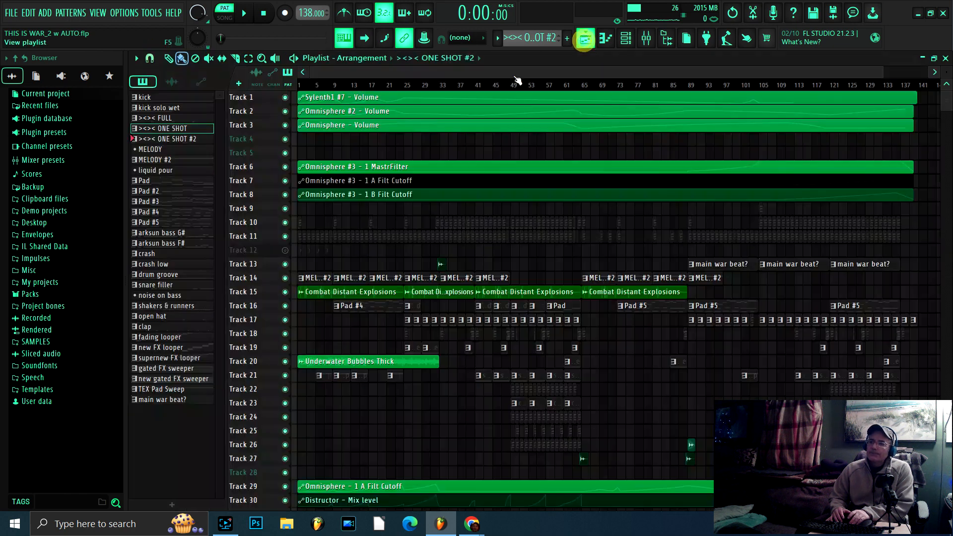
left_click(164, 139)
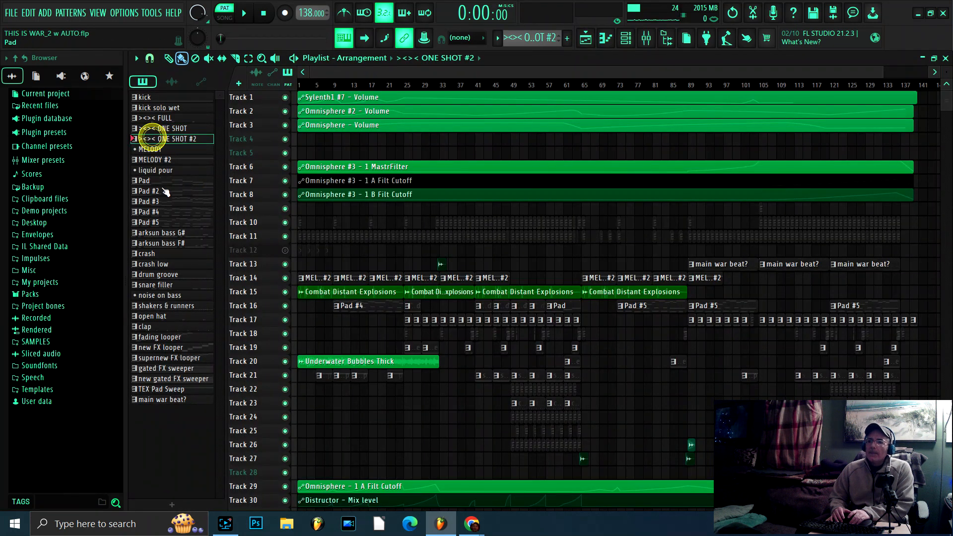
scroll(323, 85, "up", 1)
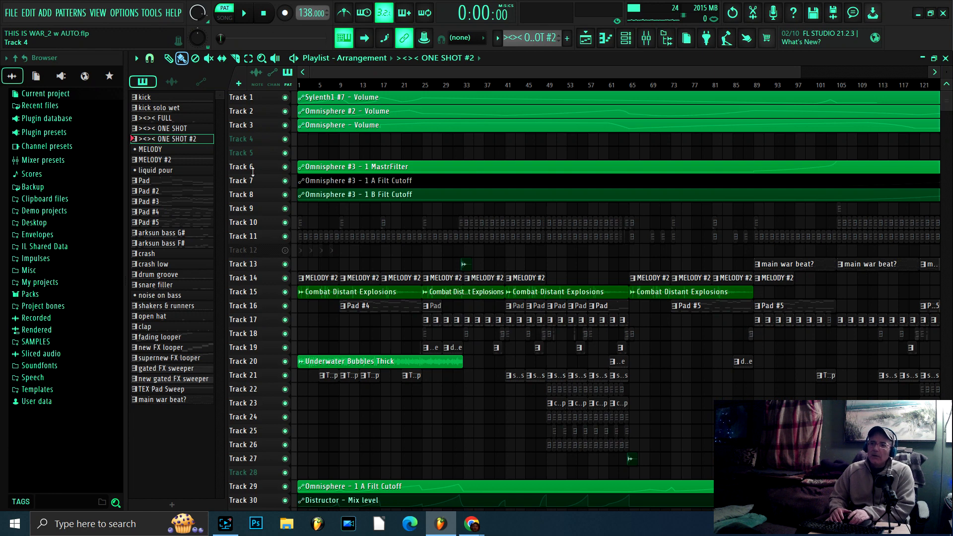
scroll(334, 87, "up", 1)
scroll(334, 87, "up", 1)
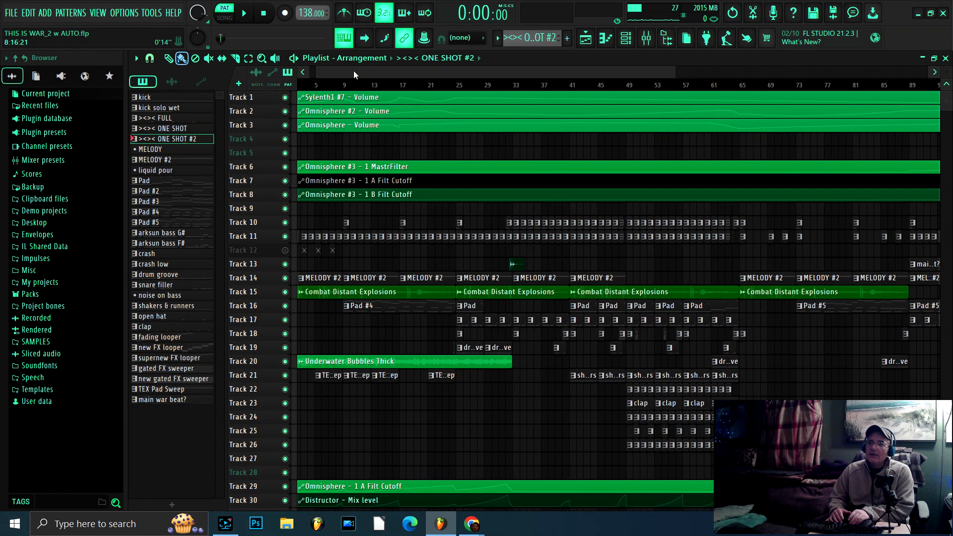
left_click_drag(358, 72, 344, 73)
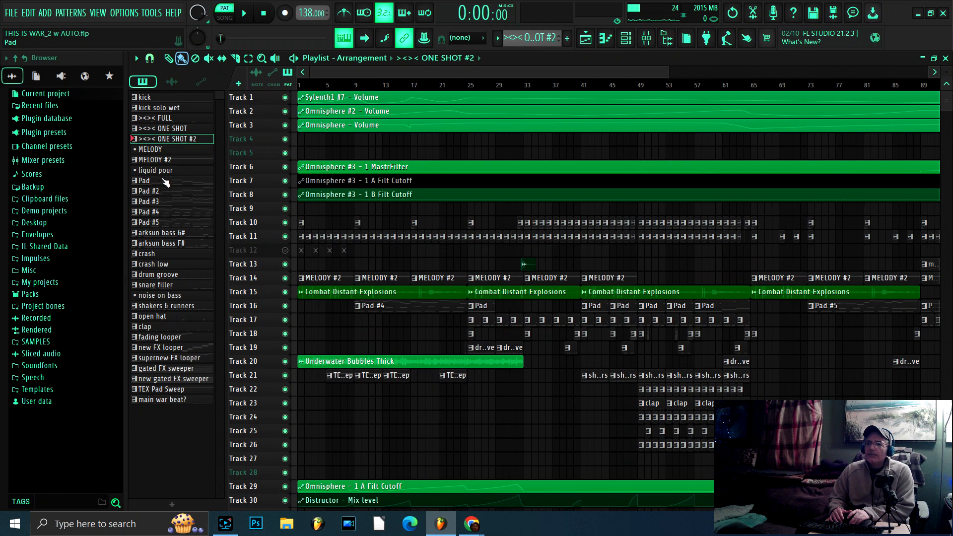
- Show the channels of the MELODY #2 pattern and open the Atmosphere instrument
left_click(148, 152)
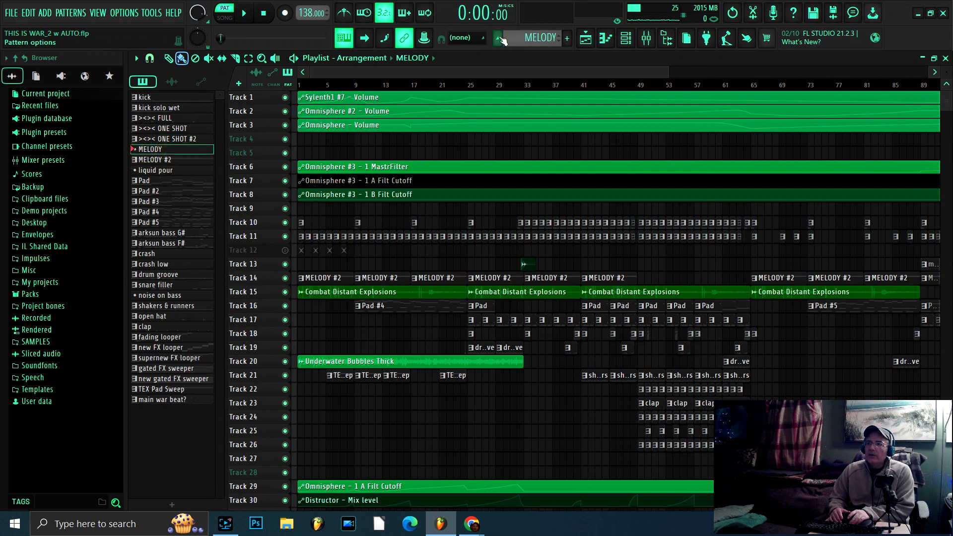
left_click(626, 39)
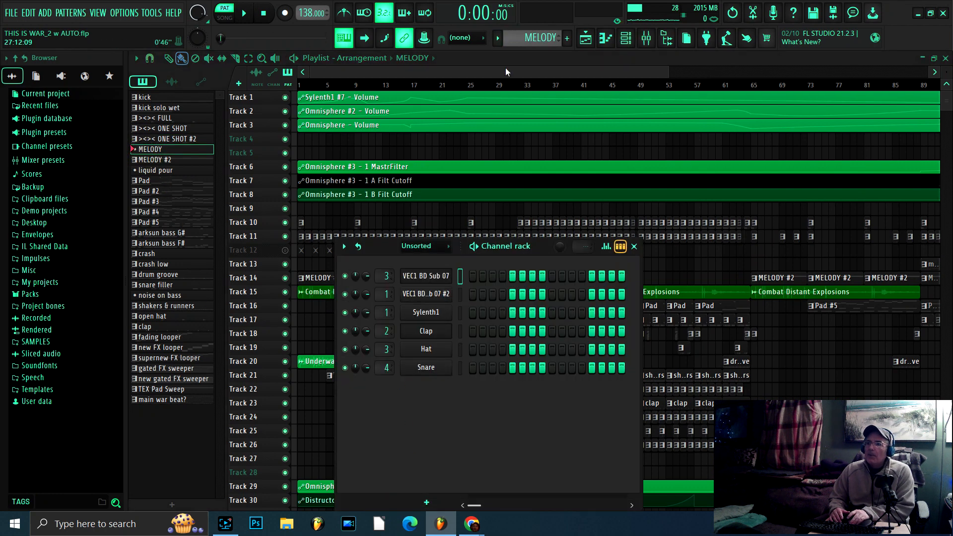
scroll(536, 39, "up", 1)
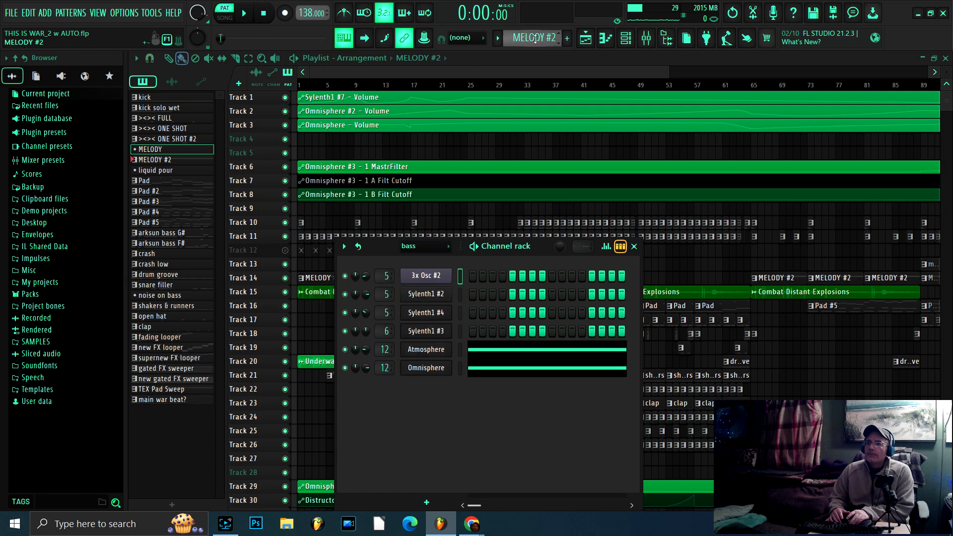
left_click(419, 351)
left_click(419, 351)
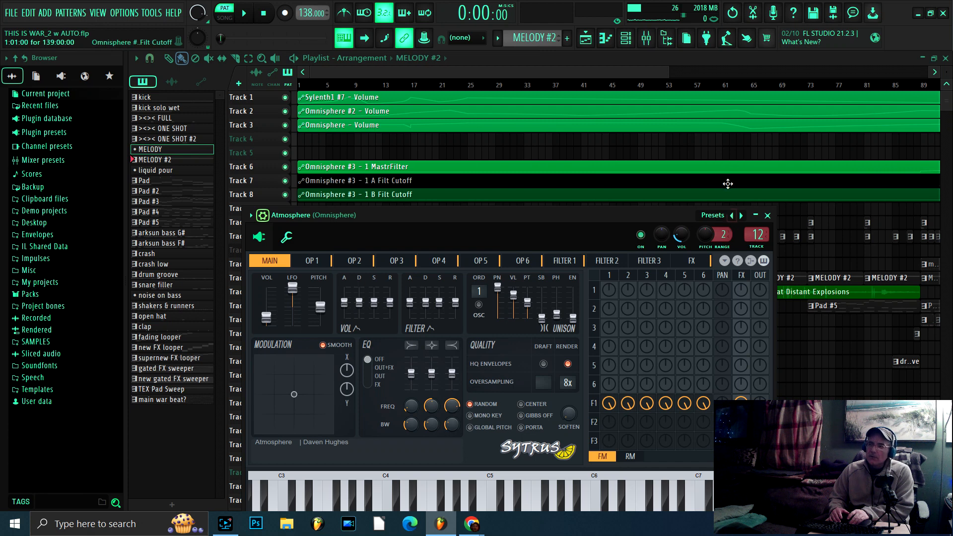
- Mute the Omnisphere channel and audition the MELODY #2 pattern with only Atmosphere sounding
left_click(624, 39)
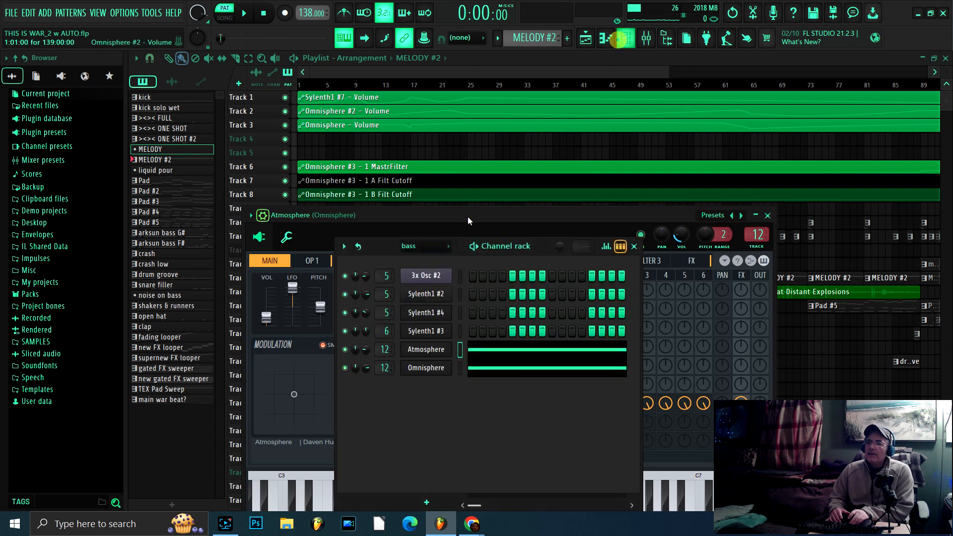
left_click(345, 368)
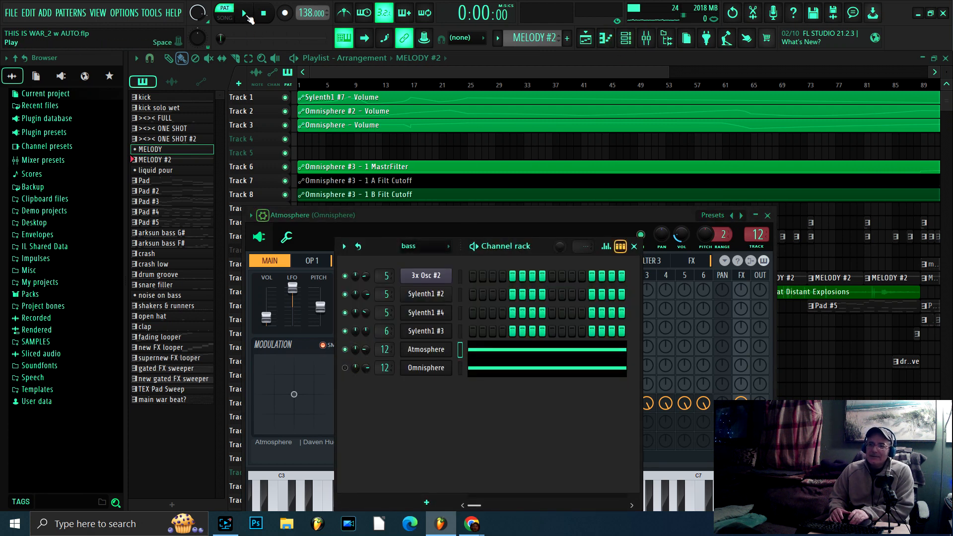
left_click(249, 16)
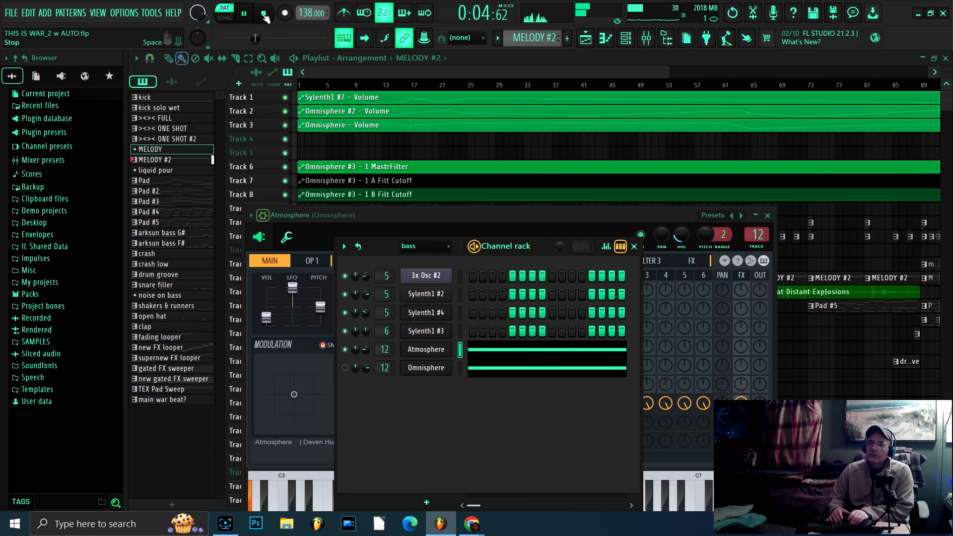
left_click(264, 15)
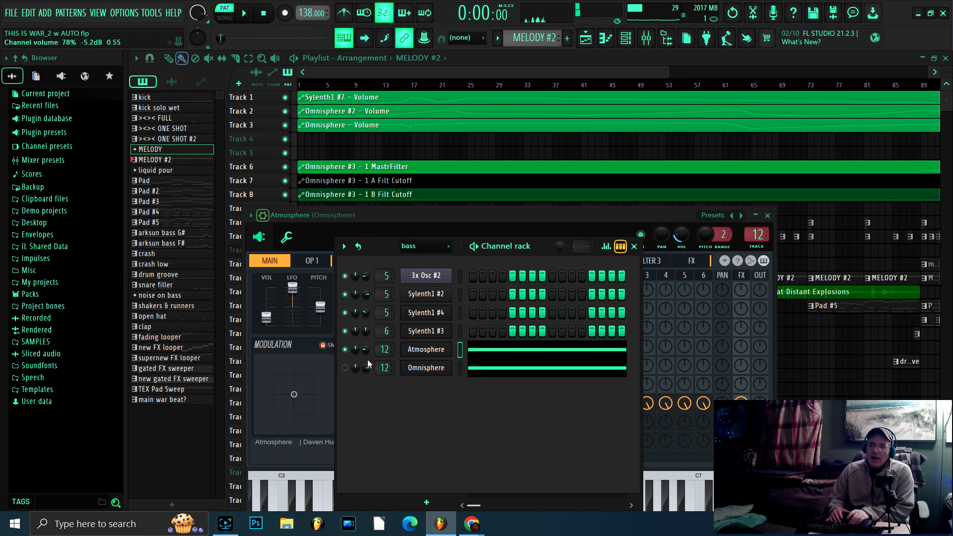
- Mute the Atmosphere channel, view the Omnisphere instrument's loaded patch, and return to the playlist
left_click(344, 350)
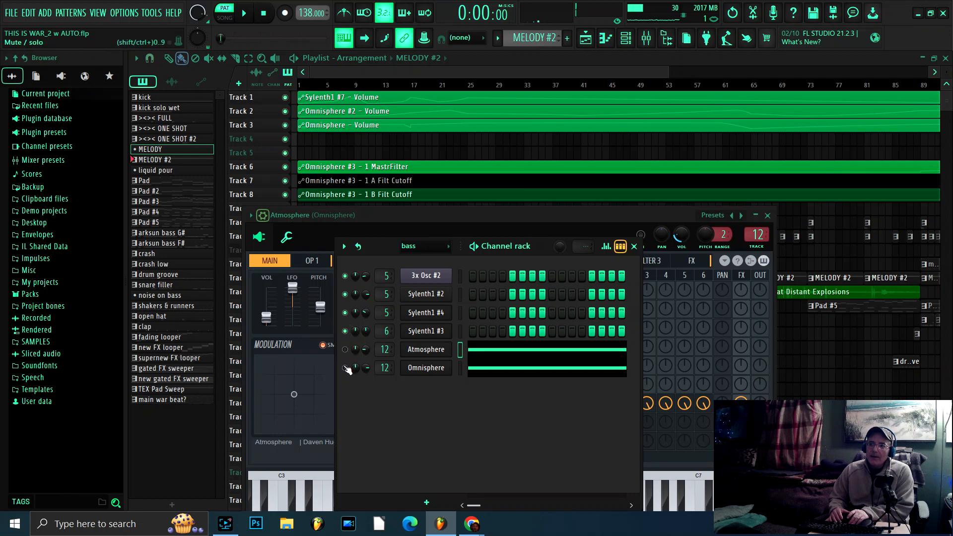
left_click(430, 368)
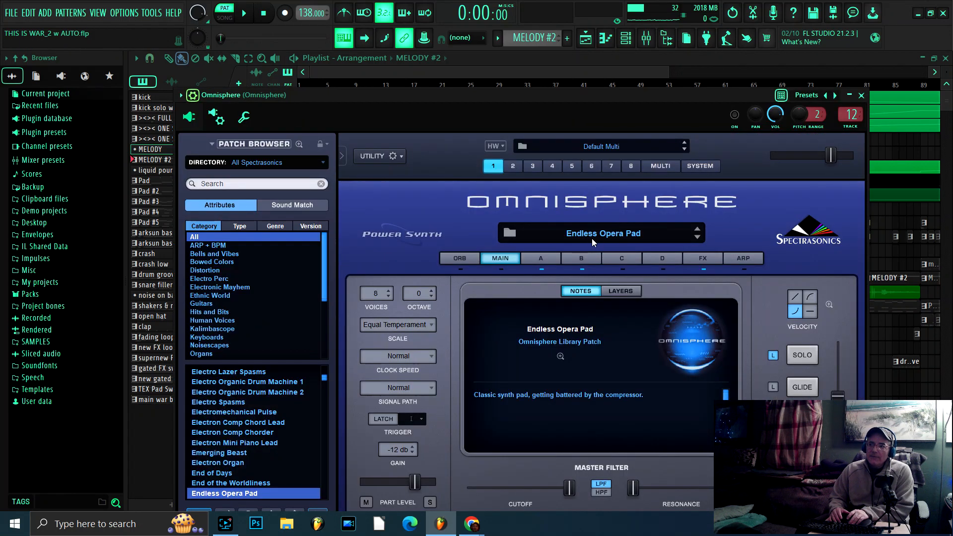
left_click(548, 74)
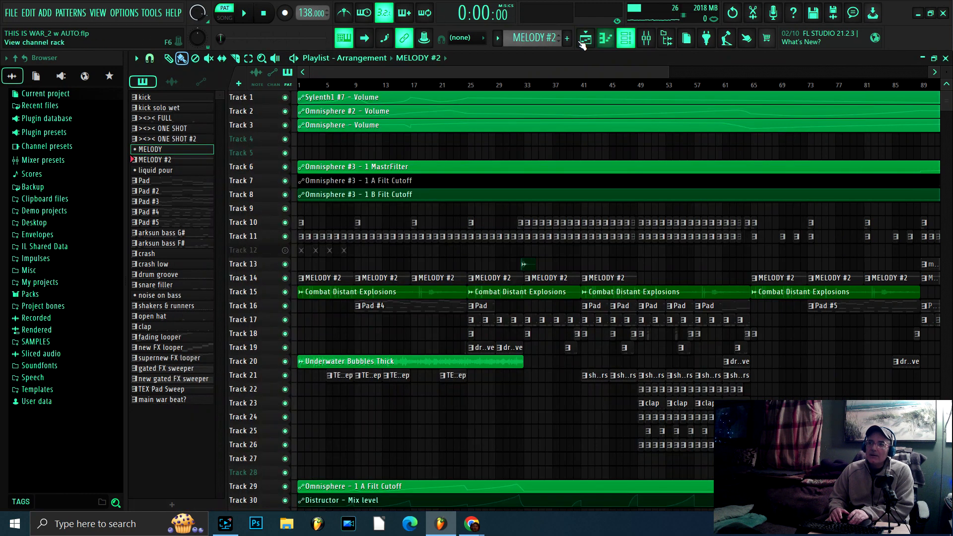
- Unmute the Omnisphere channel and audition the MELODY #2 pattern from the start with Atmosphere still muted
key("space")
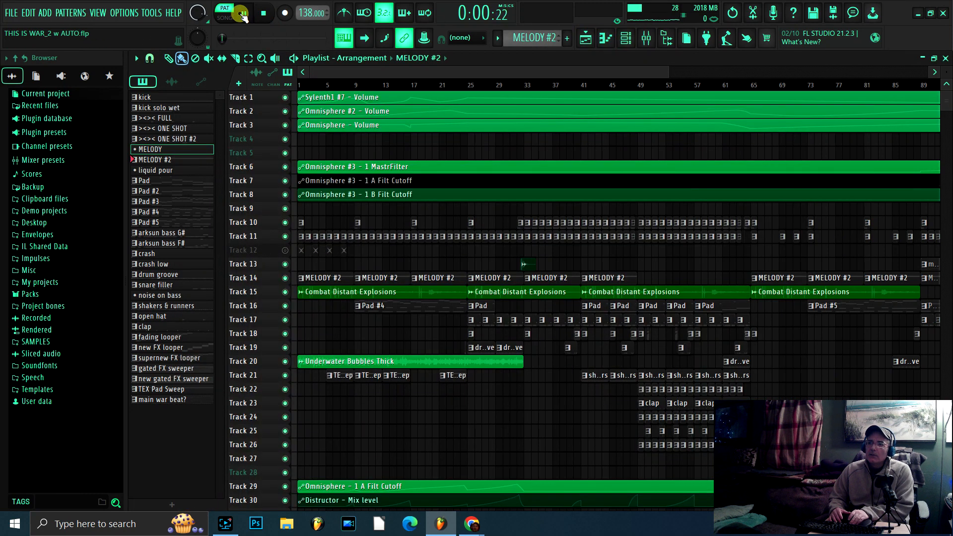
left_click(626, 38)
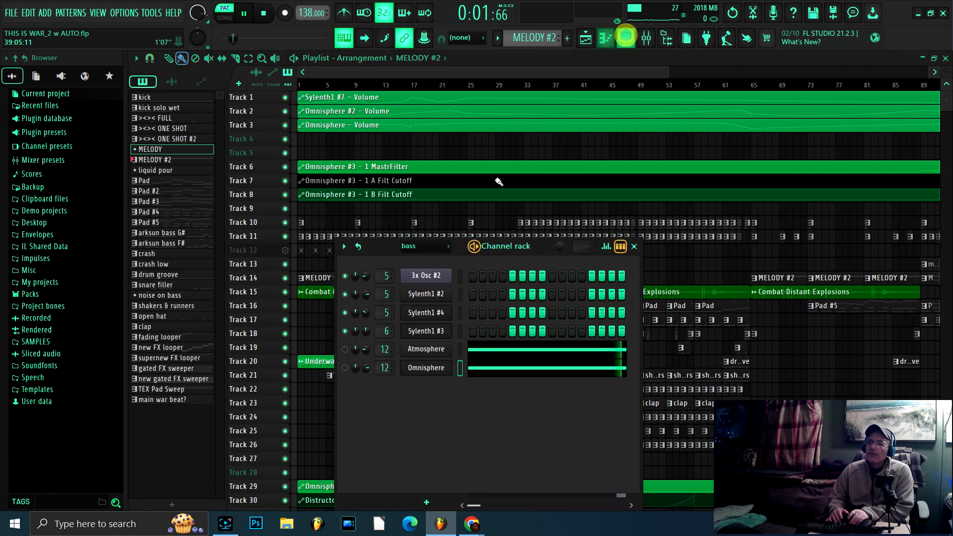
left_click(345, 367)
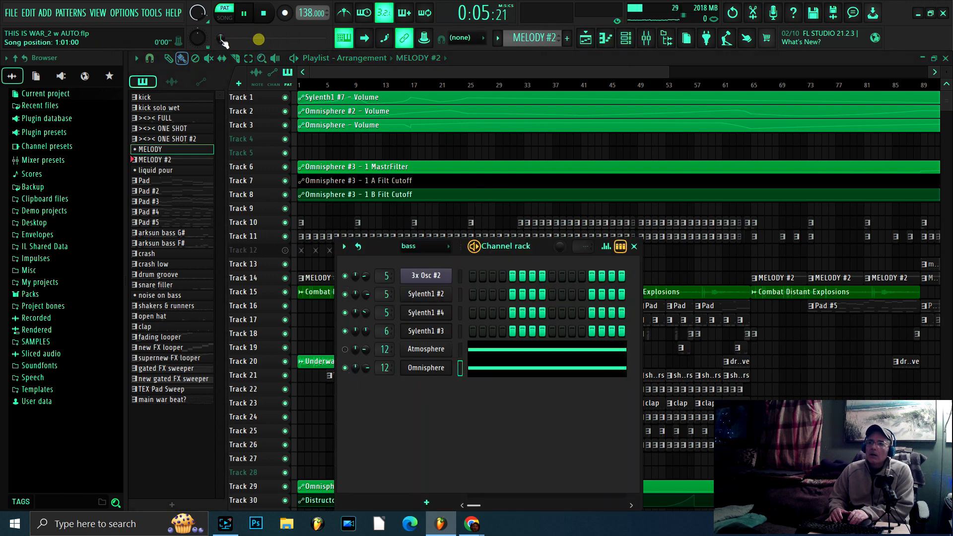
left_click_drag(262, 41, 232, 40)
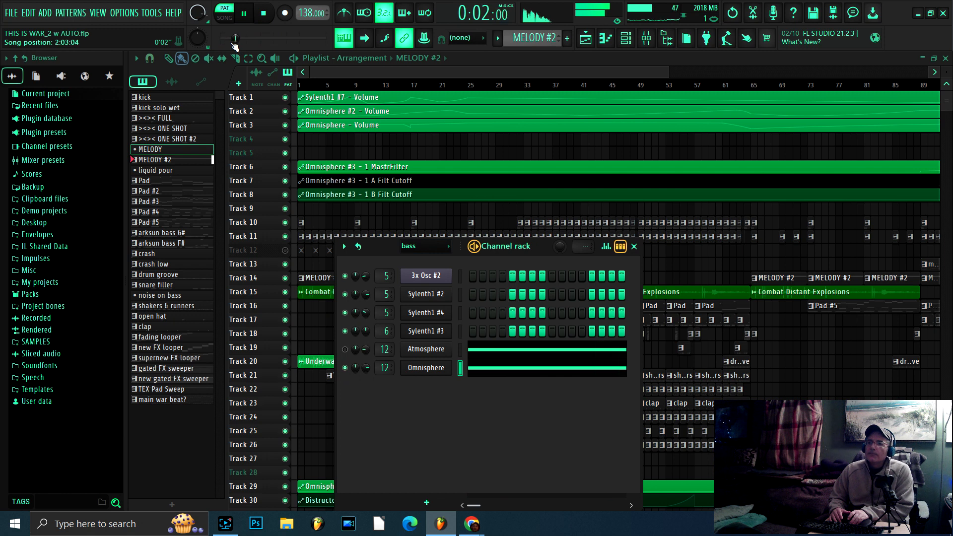
left_click(264, 15)
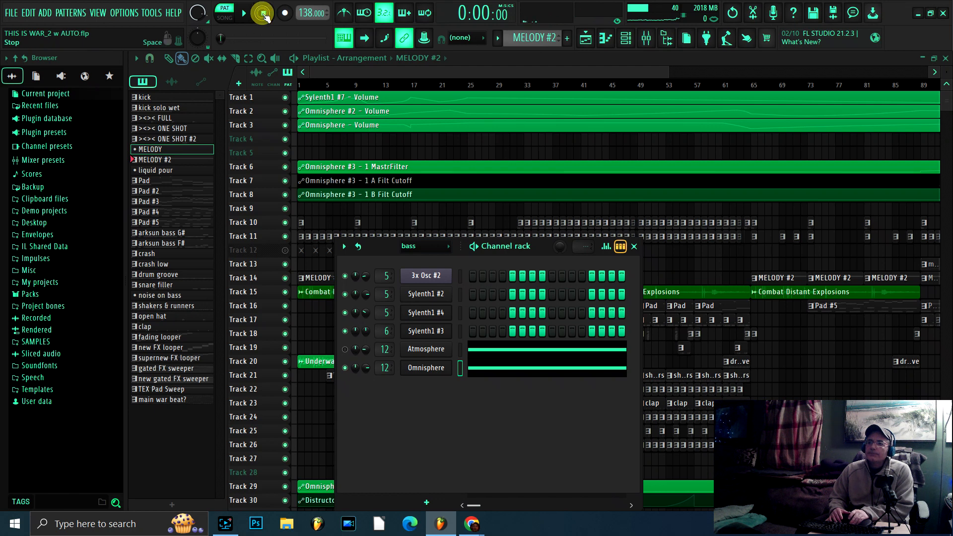
- Unmute the Atmosphere channel and audition the MELODY #2 pattern with both Atmosphere and Omnisphere sounding
left_click(345, 348)
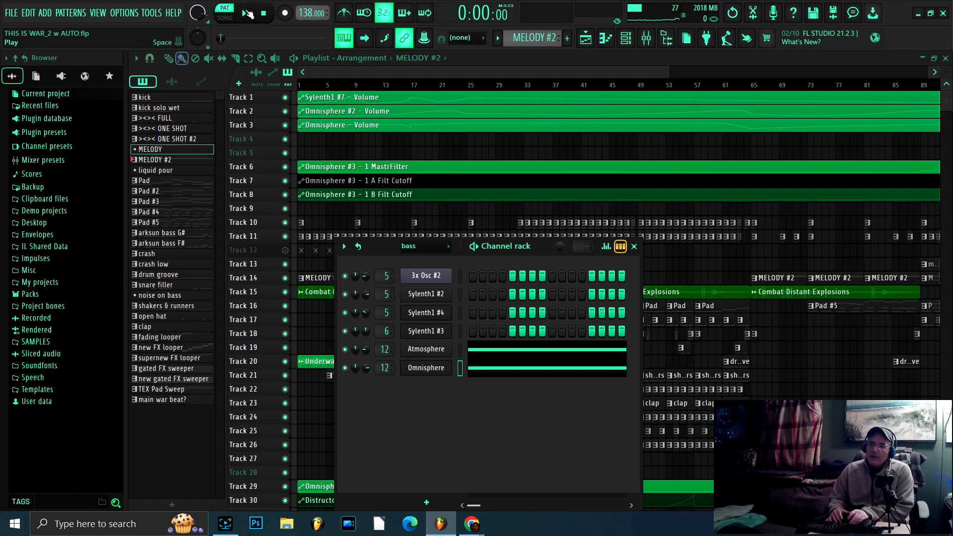
left_click(248, 14)
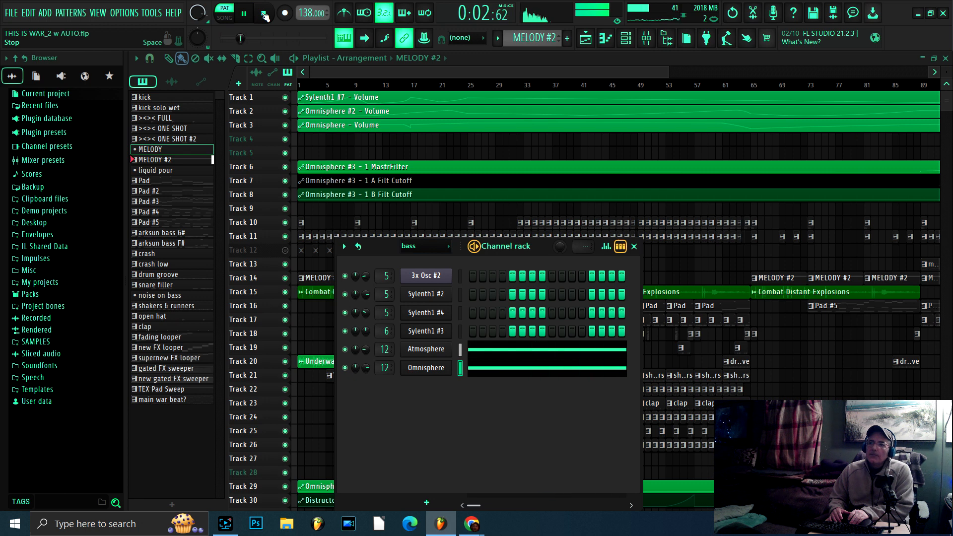
left_click(264, 15)
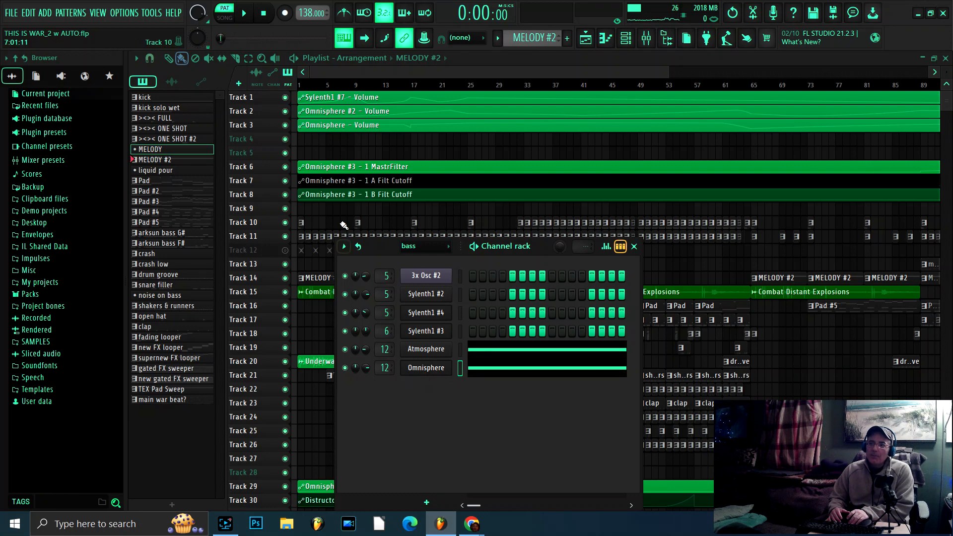
- Return to the playlist in song mode and examine the enlarged opening clips from bar 1, including the automation and audio tracks
left_click(349, 85)
scroll(364, 75, "up", 3)
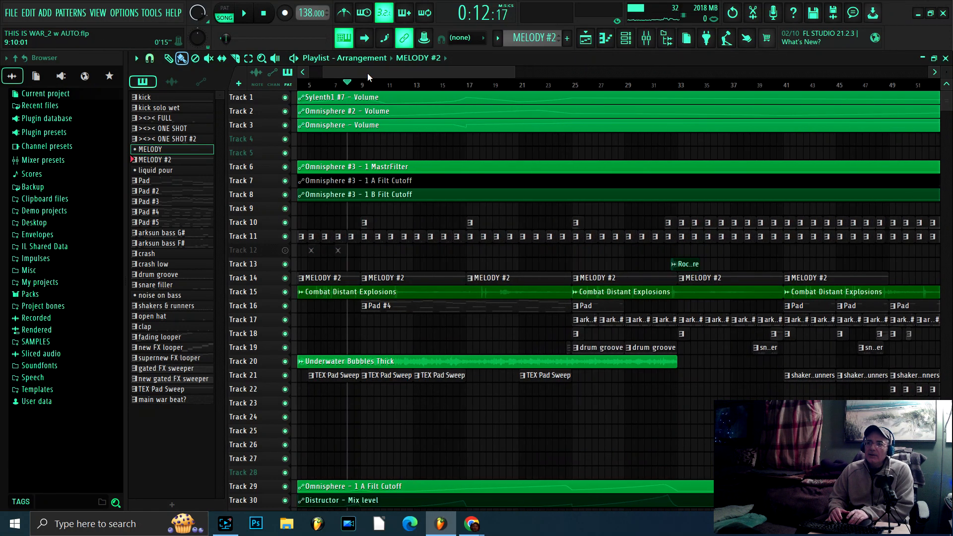
scroll(368, 73, "left", 3)
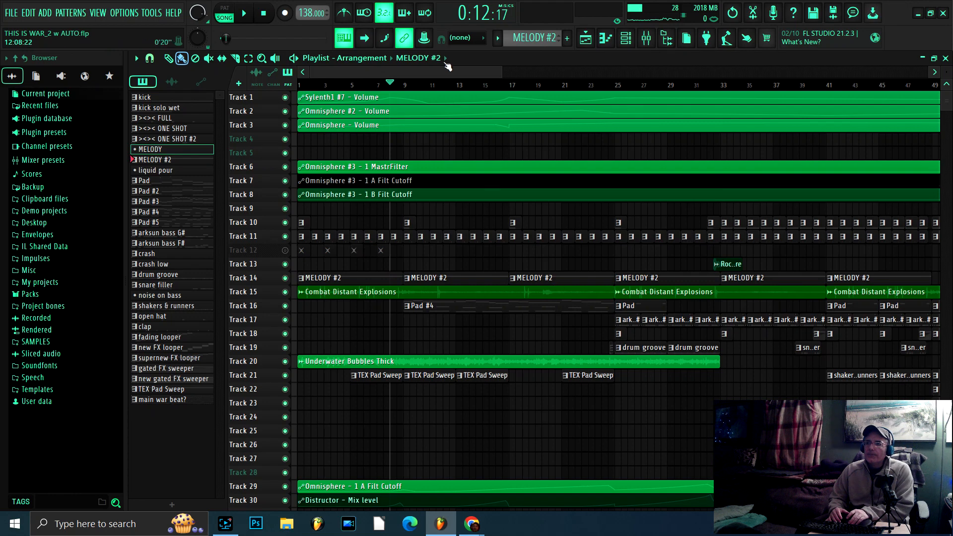
scroll(312, 88, "up", 4)
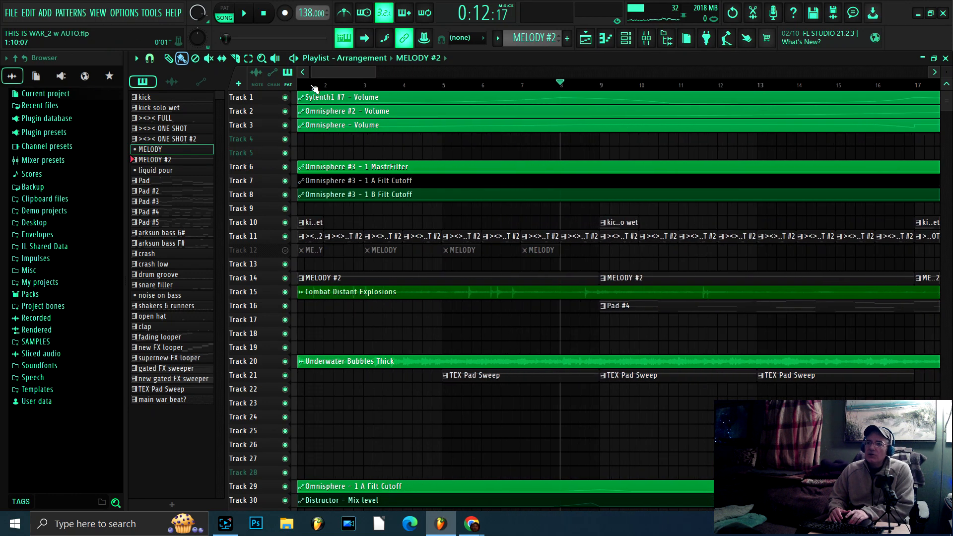
left_click_drag(948, 76, 948, 85)
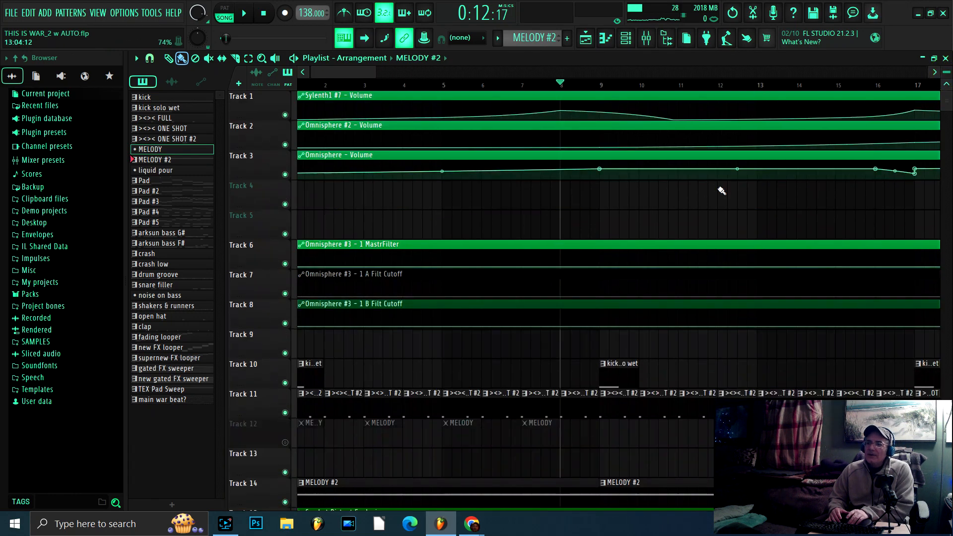
scroll(517, 251, "down", 2)
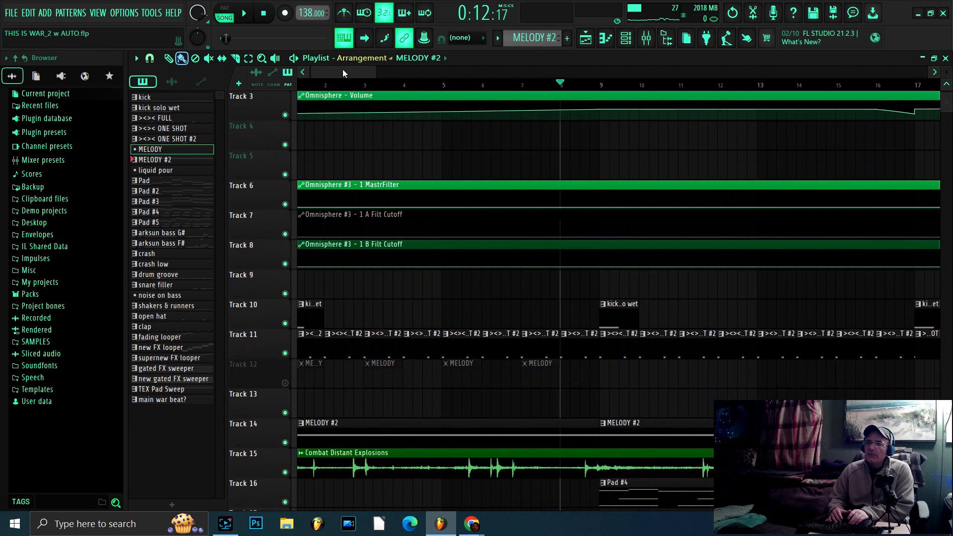
left_click_drag(343, 71, 340, 71)
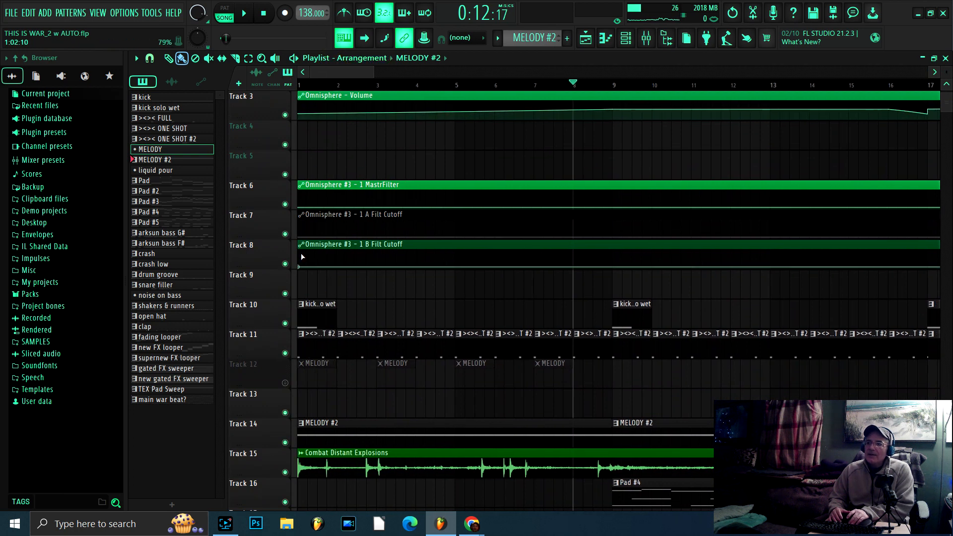
scroll(362, 425, "down", 3)
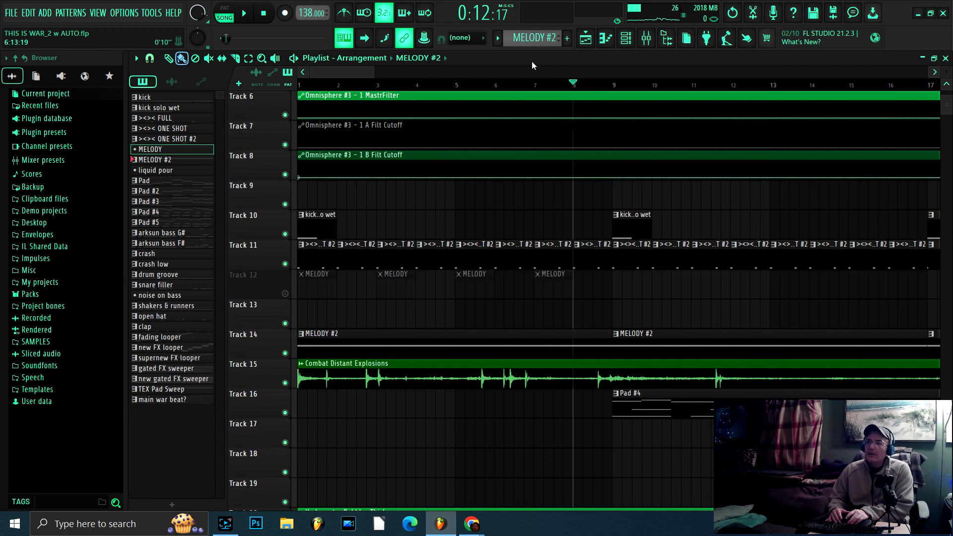
scroll(627, 87, "down", 2)
scroll(309, 323, "down", 1)
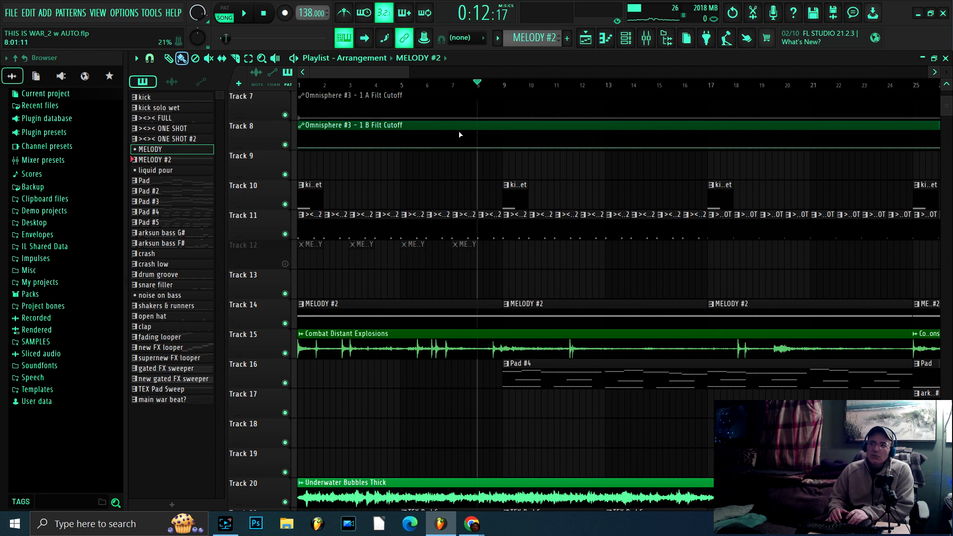
- Preview the Combat Distant Explosions audio clip on Track 15, and stop playback
left_click(302, 335)
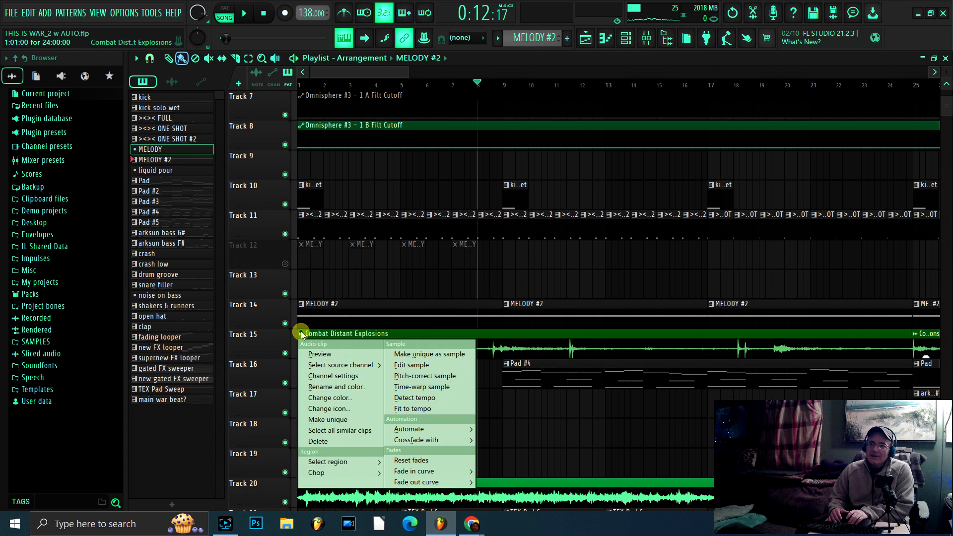
left_click(336, 353)
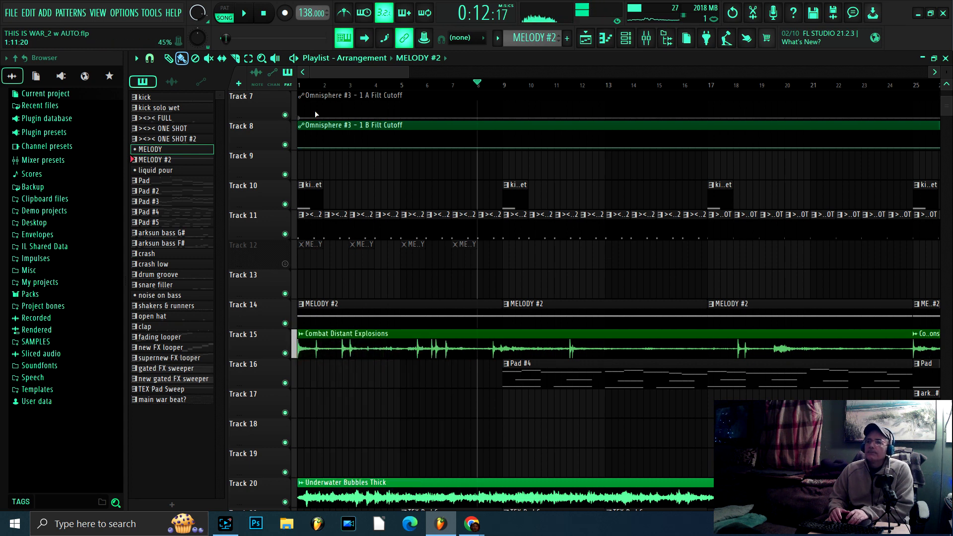
left_click(265, 14)
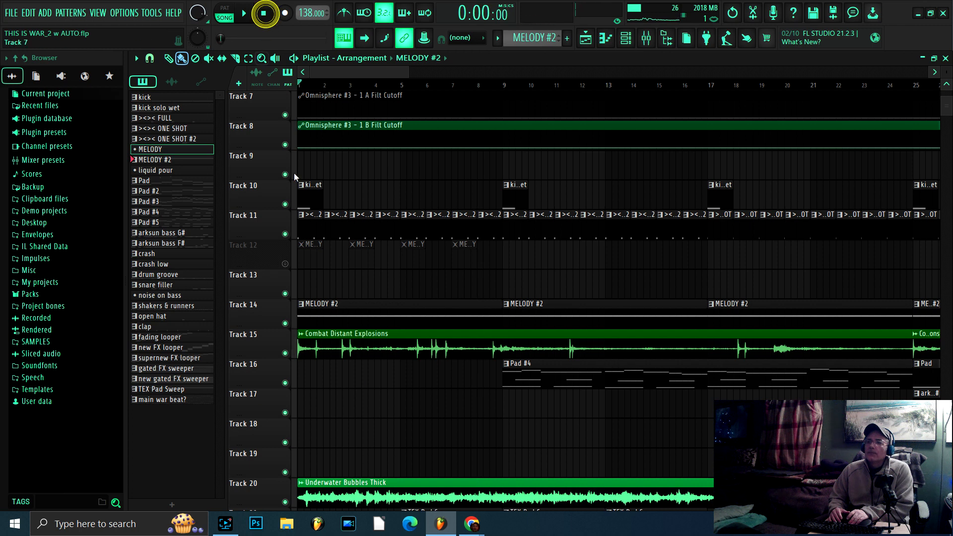
- Preview the Underwater Bubbles Thick audio clip on Track 20, and stop playback
scroll(406, 425, "down", 3)
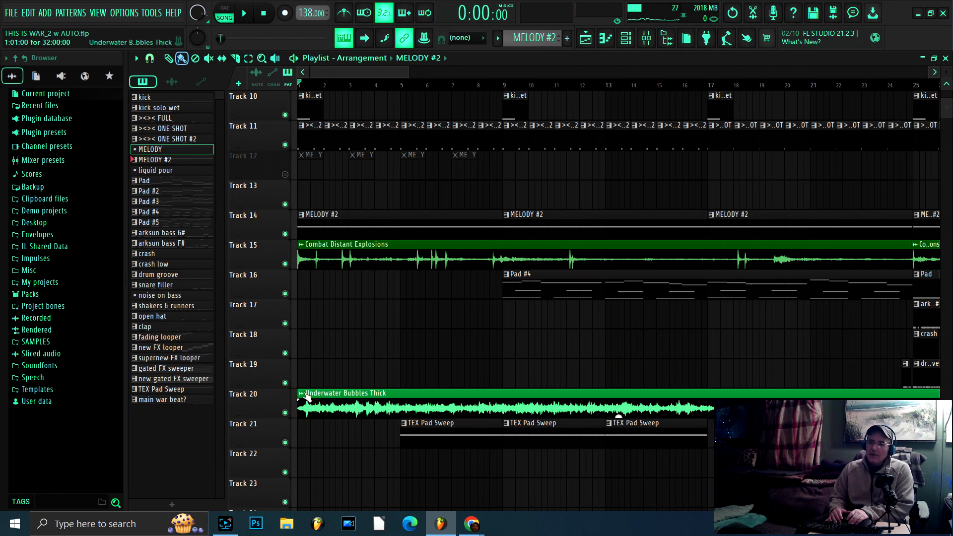
left_click(302, 395)
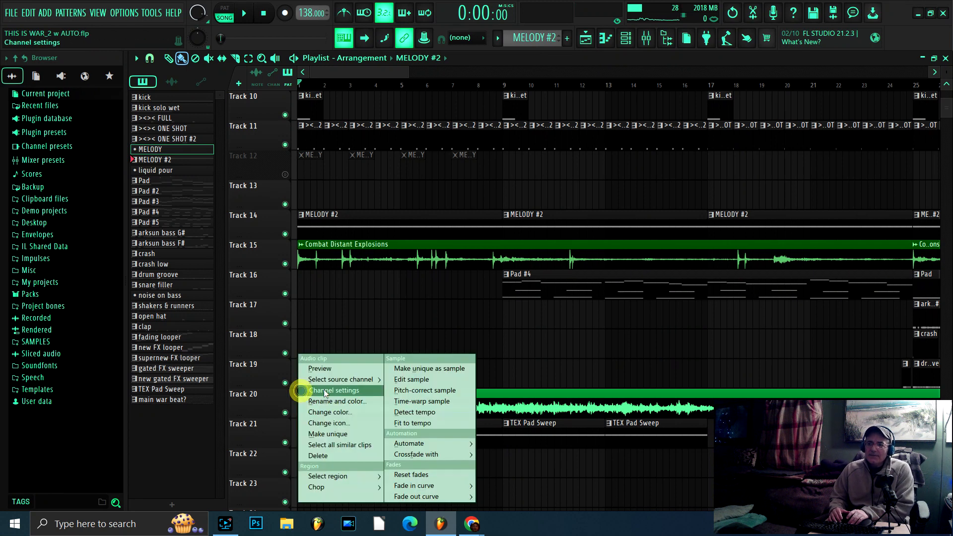
left_click(351, 370)
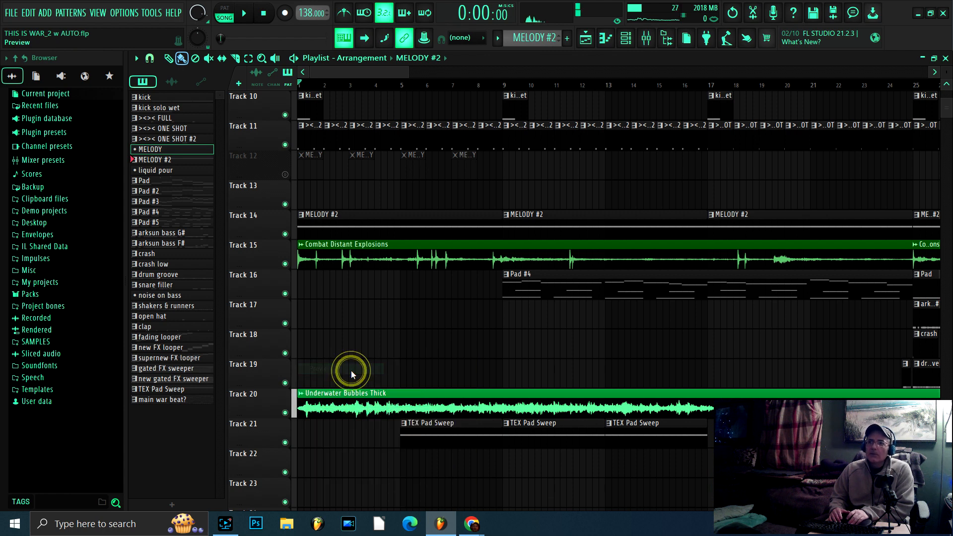
left_click(266, 14)
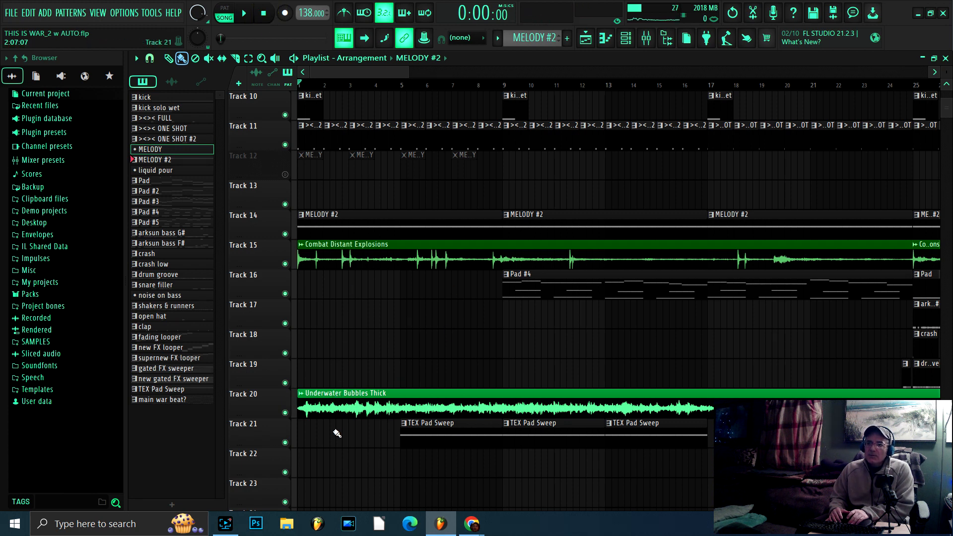
- Select the Pad #4 pattern from its Track 16 clip and play it on its own in pattern mode
scroll(359, 122, "up", 3)
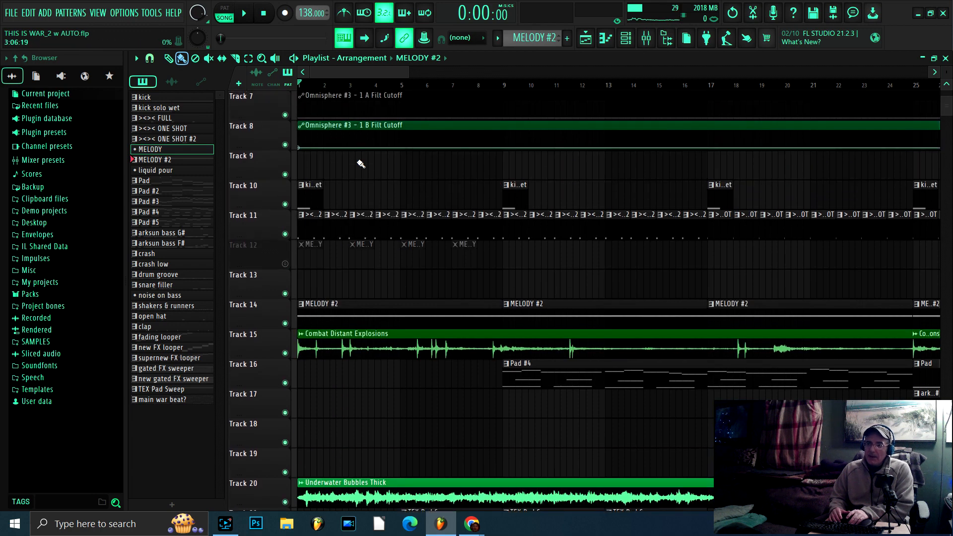
scroll(359, 164, "up", 4)
scroll(348, 220, "down", 4)
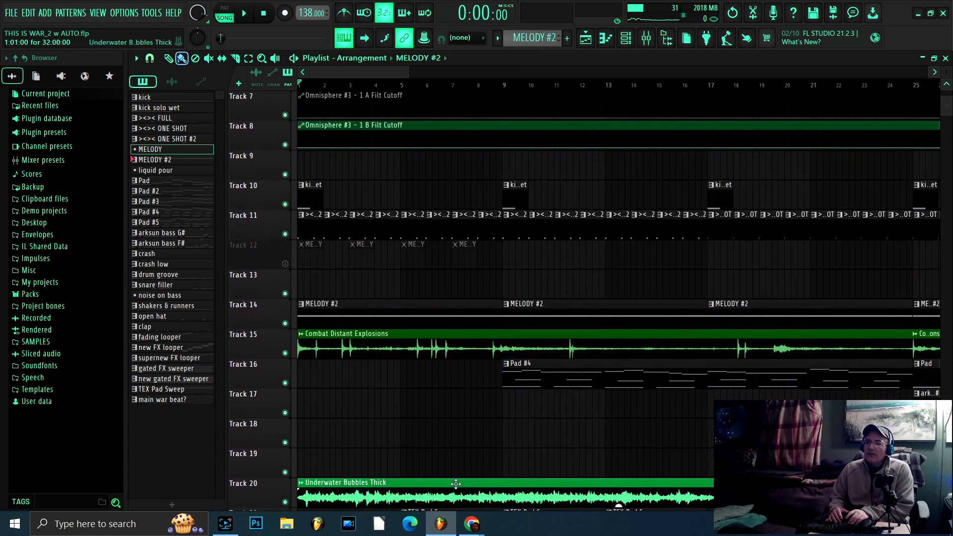
left_click(545, 368)
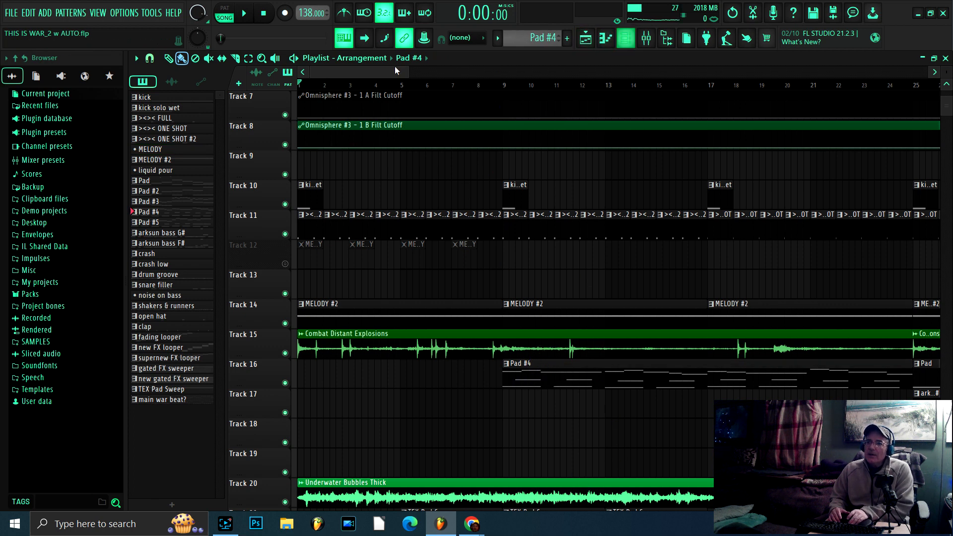
left_click(246, 15)
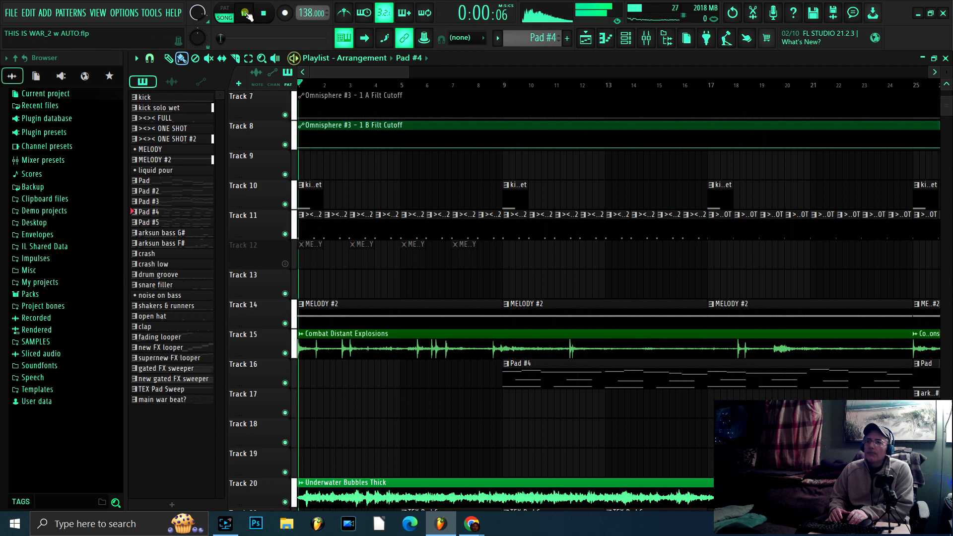
left_click(263, 13)
left_click(224, 9)
left_click(244, 14)
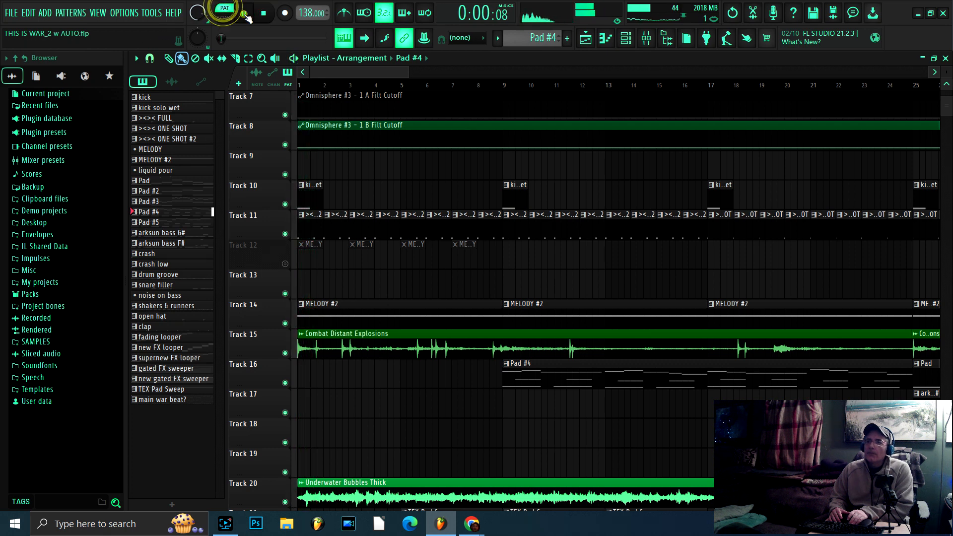
- Open the piano roll for the Pad #4 pattern and switch its target channel to Omnisphere #2
left_click(609, 40)
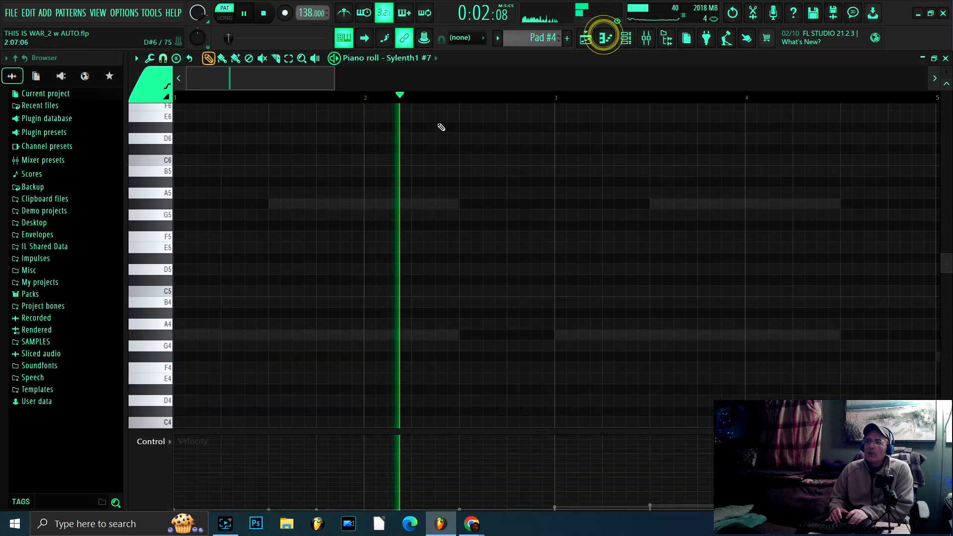
left_click(430, 58)
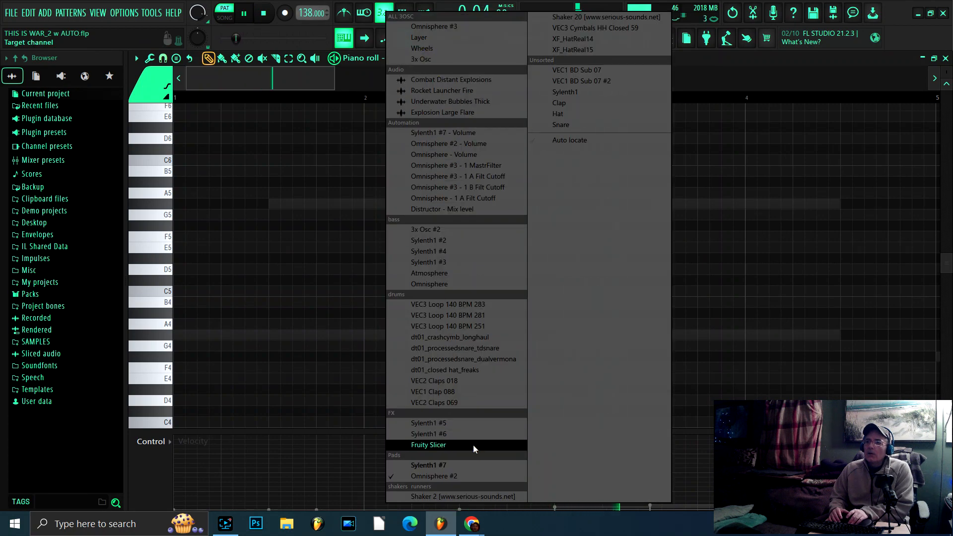
left_click(454, 475)
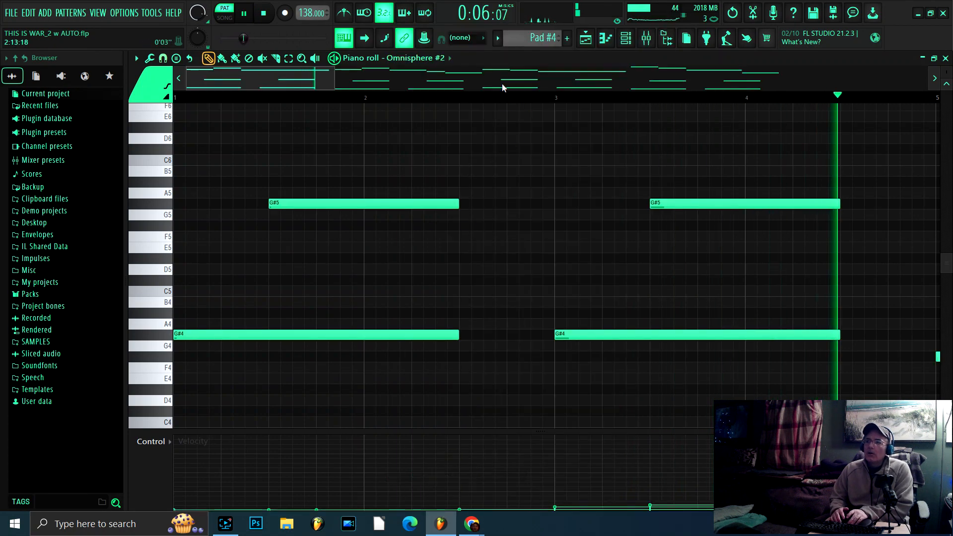
- Examine the full Omnisphere #2 note sequence of Pad #4 together with its note velocities in an enlarged control lane
scroll(483, 98, "down", 5)
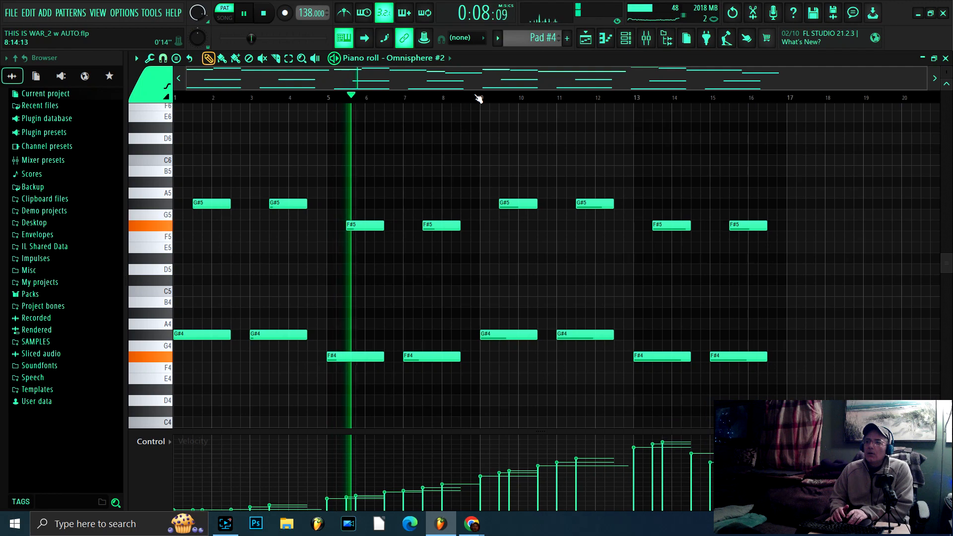
scroll(479, 219, "up", 2)
left_click_drag(947, 69, 946, 69)
scroll(908, 220, "up", 2)
scroll(908, 219, "up", 2)
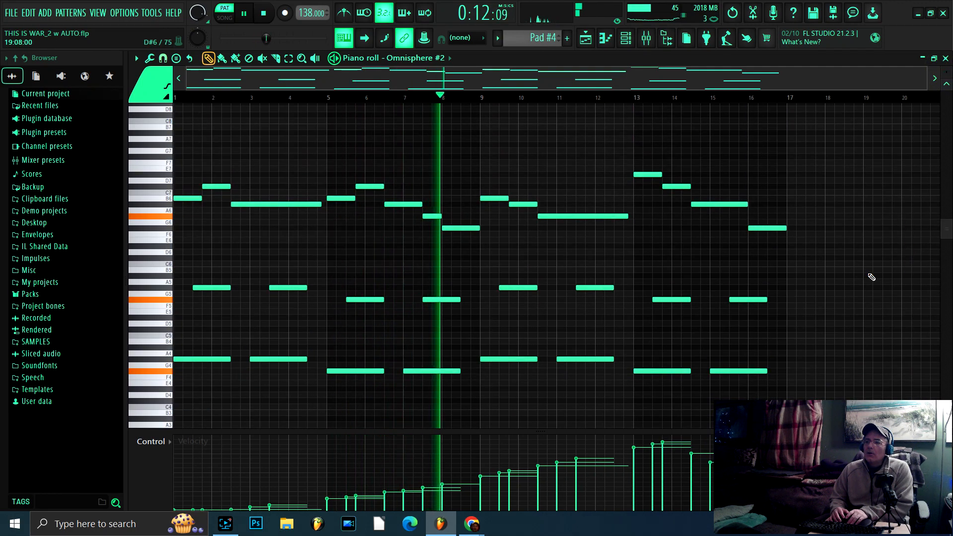
left_click_drag(787, 431, 787, 353)
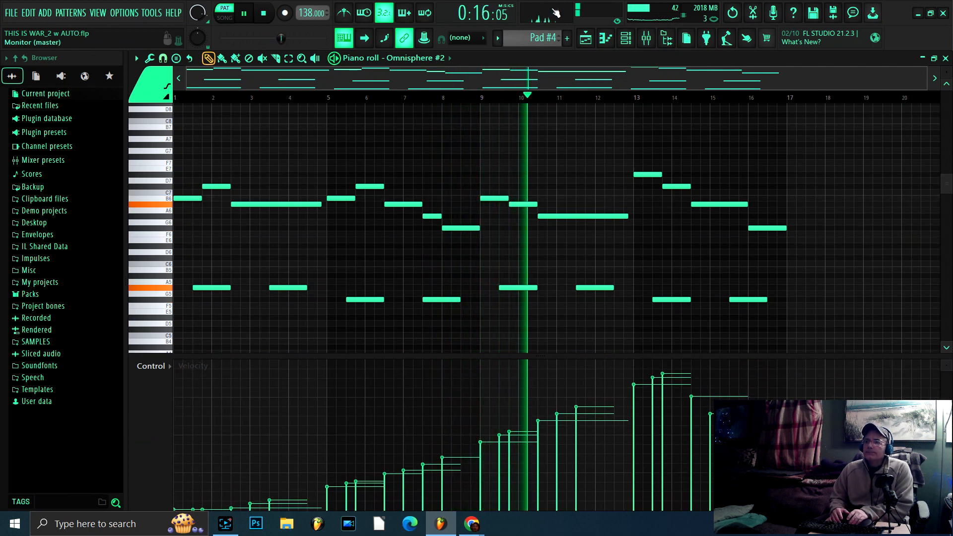
- View the Omnisphere #2 instrument's patch from the channel rack while Pad #4 plays, close it, and stop playback
key("F6")
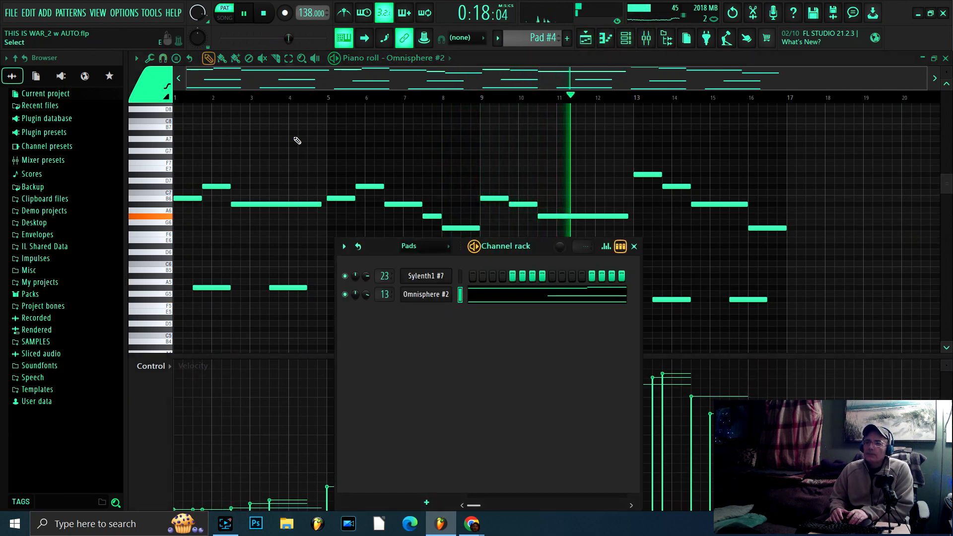
left_click(422, 295)
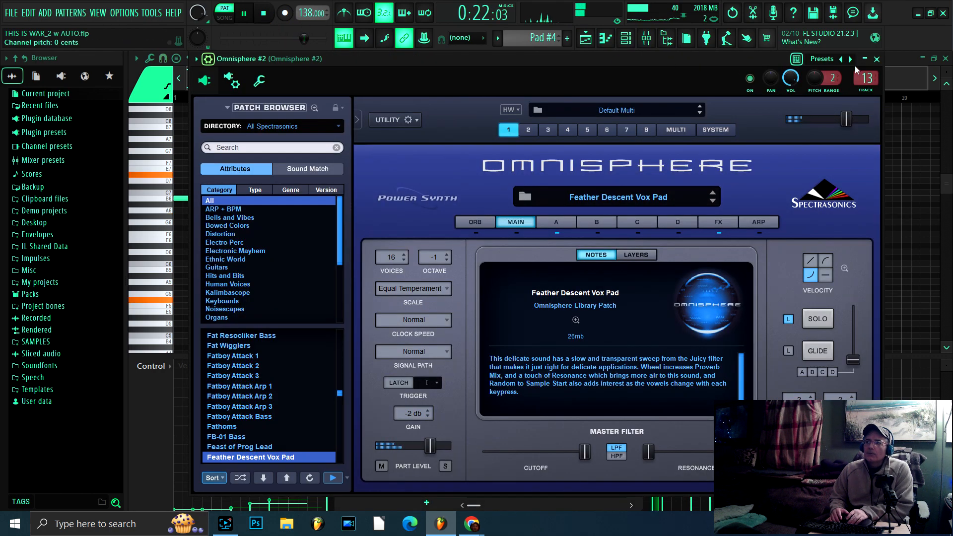
left_click(907, 85)
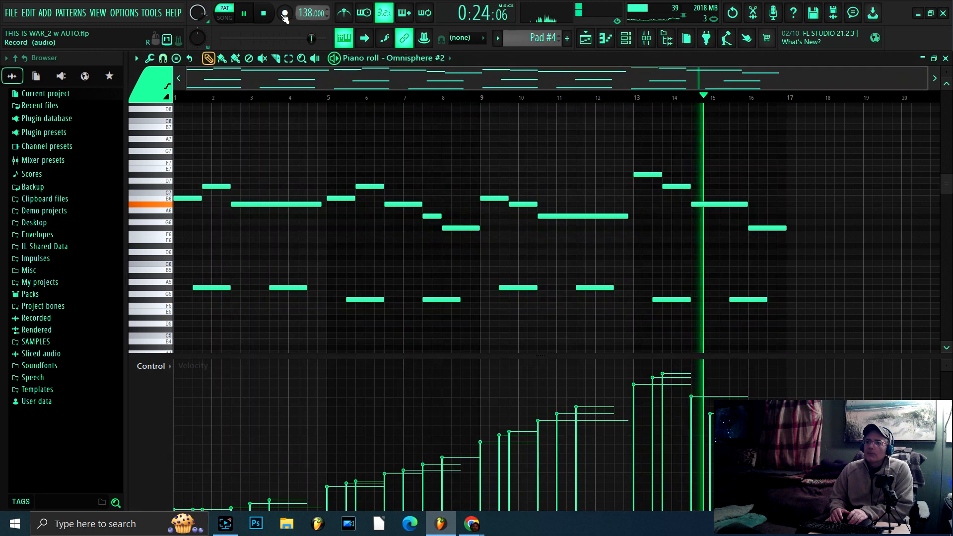
left_click(268, 15)
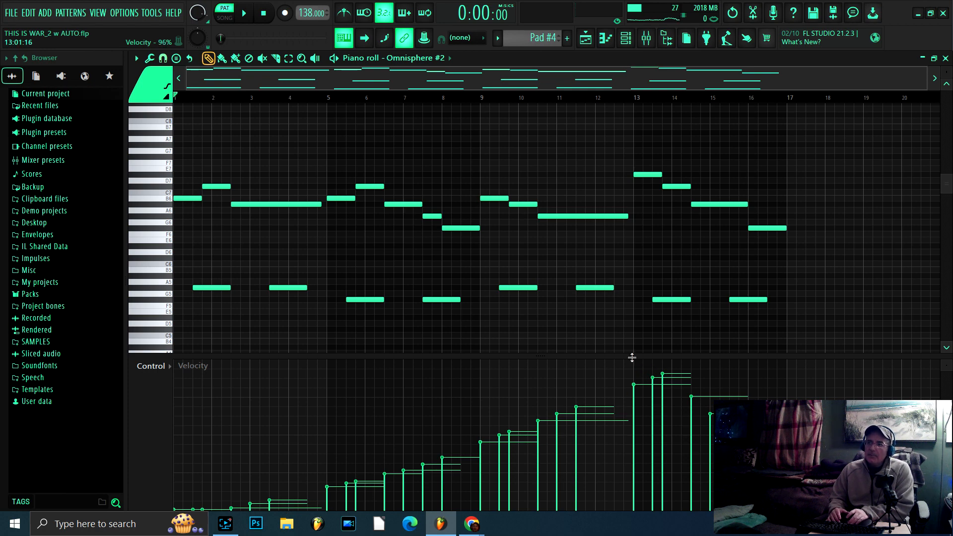
- Return to the playlist and select the arksun bass G# pattern from its first clip on Track 17
left_click(586, 38)
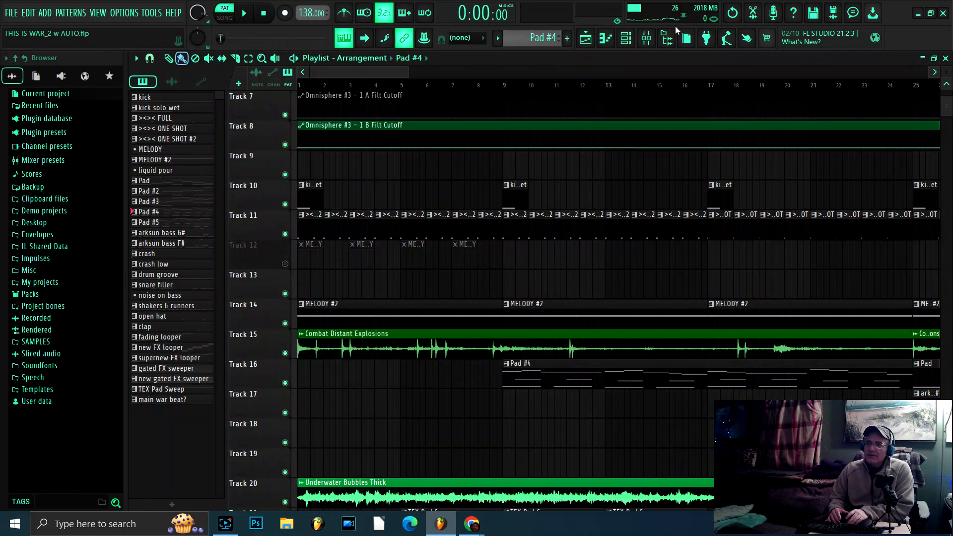
scroll(666, 88, "down", 3)
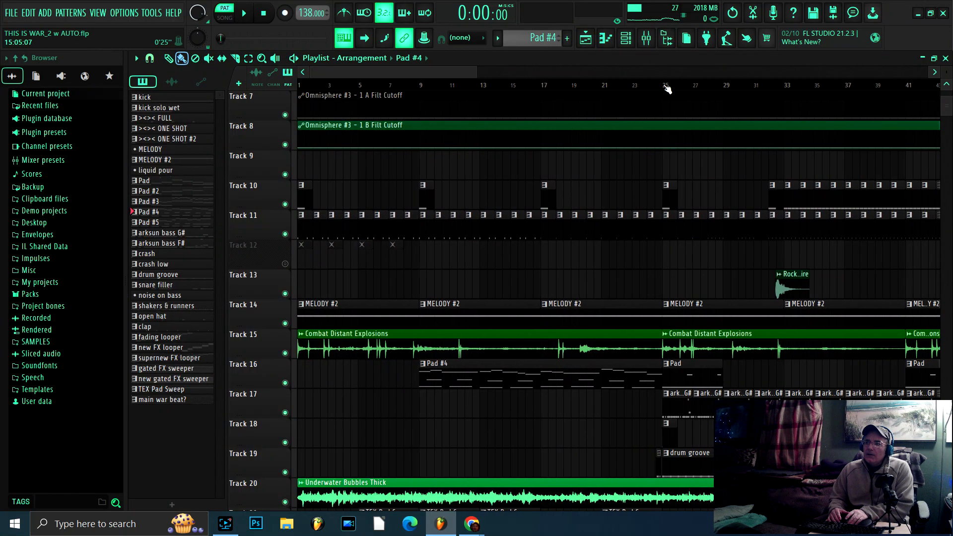
left_click(656, 399)
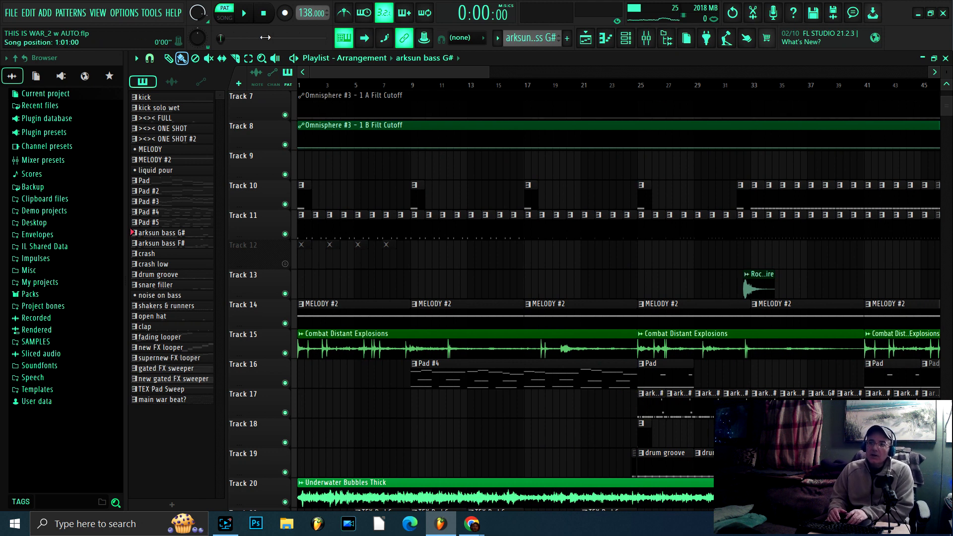
- Show the bass pattern's piano roll and channel rack, and mute Sylenth1 #4, 3x Osc #2 and Sylenth1 #3
left_click(605, 37)
left_click(625, 40)
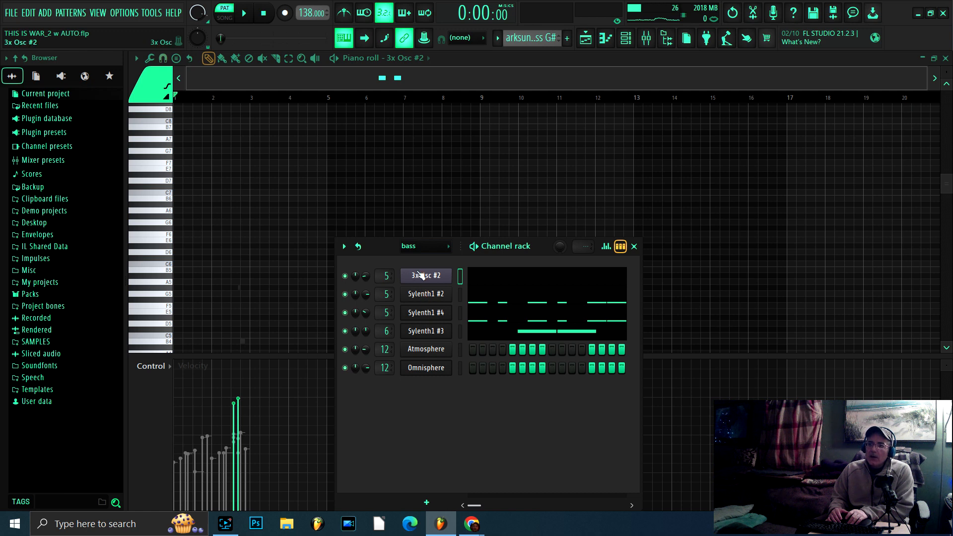
left_click(345, 313)
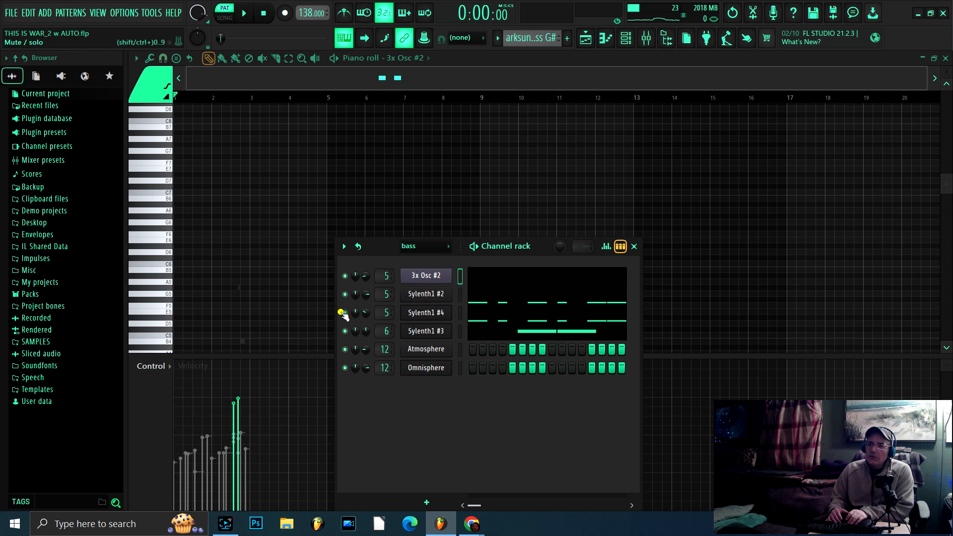
left_click(345, 276)
left_click(345, 331)
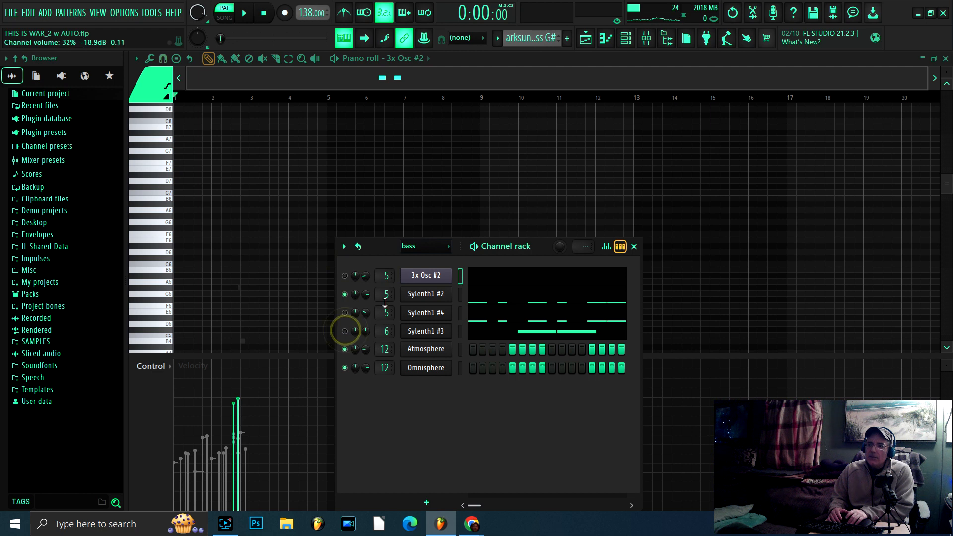
- Inspect the Sylenth1 #2 instrument and display its arksun bass G# notes close up in the piano roll
left_click(429, 300)
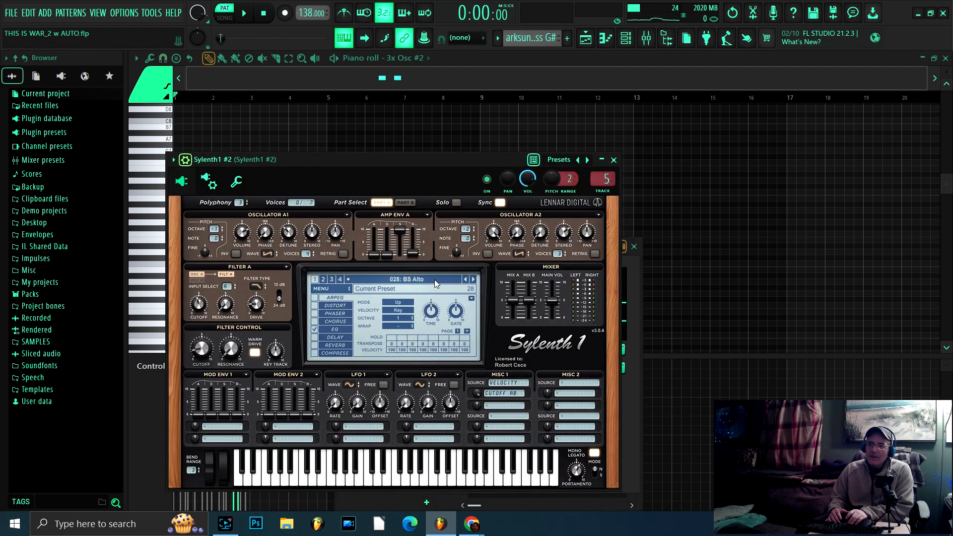
left_click(633, 295)
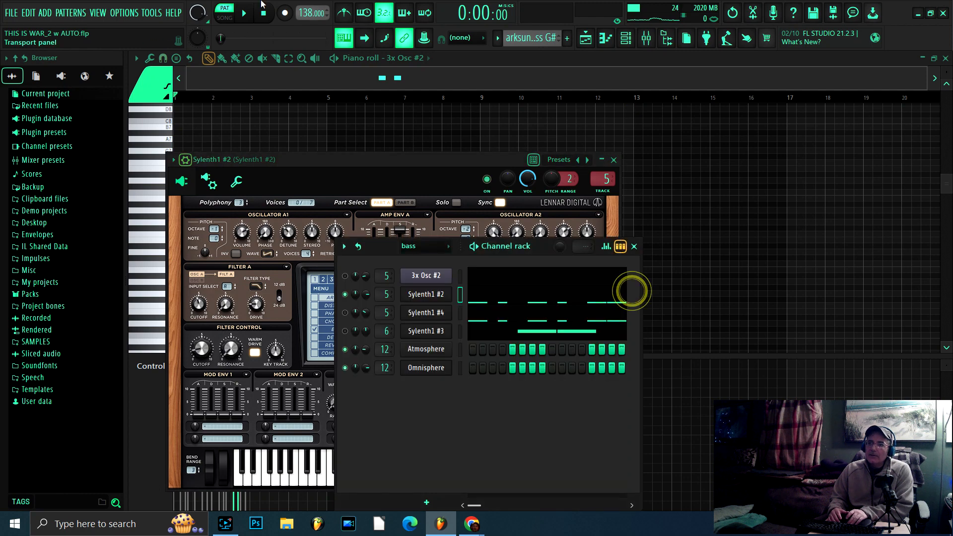
left_click(492, 79)
left_click(412, 59)
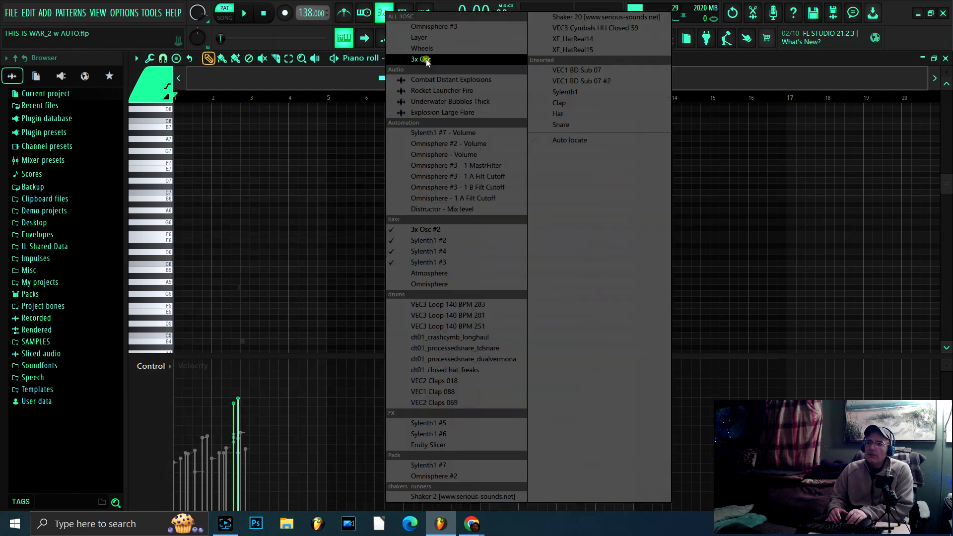
left_click(453, 239)
scroll(265, 180, "down", 3)
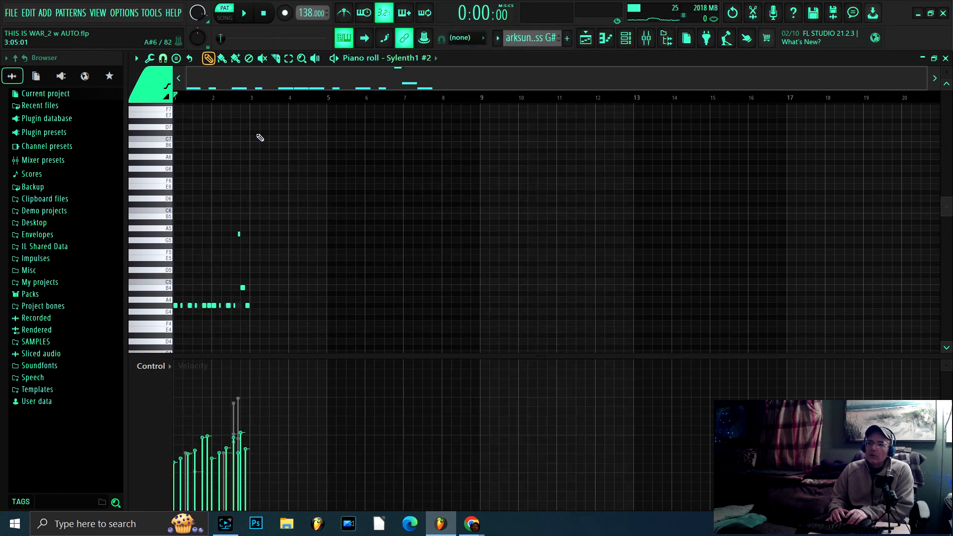
scroll(211, 102, "up", 5)
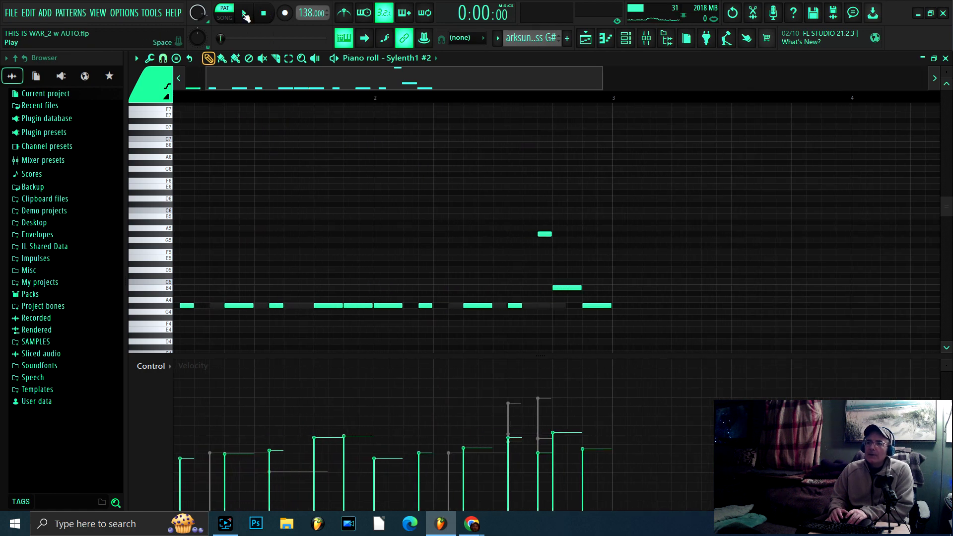
- Play the Sylenth1 #2 bass part from the pattern's start, bring up the channel rack, and stop playback
left_click(245, 15)
left_click_drag(342, 74, 197, 90)
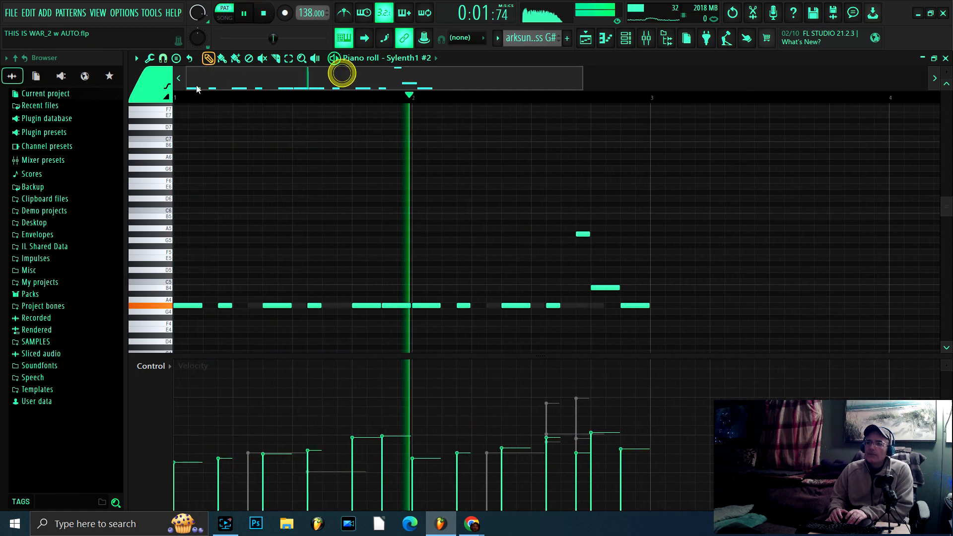
left_click(626, 39)
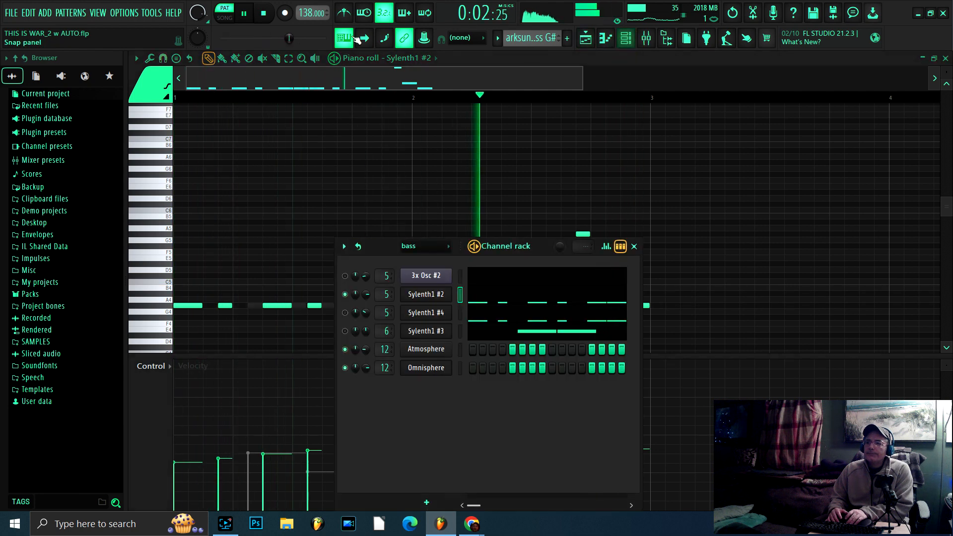
key("space")
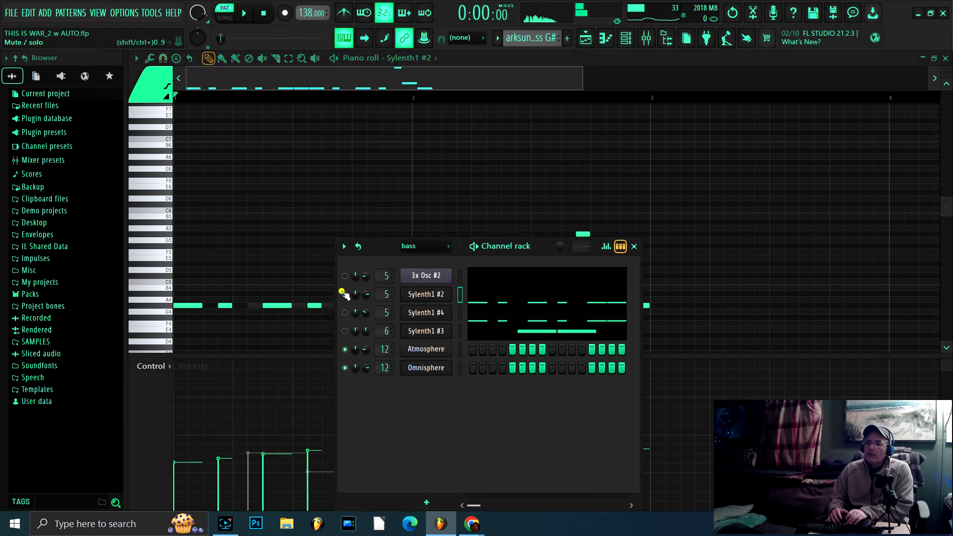
- Mute Sylenth1 #2, unmute Sylenth1 #4, and audition the Sylenth1 #4 bass part on its own
left_click(342, 293)
left_click(343, 313)
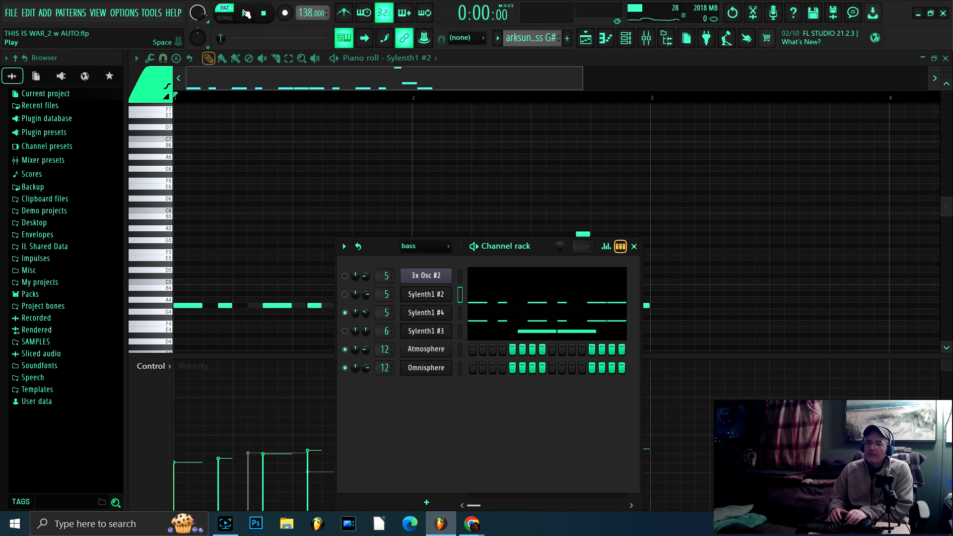
left_click(246, 13)
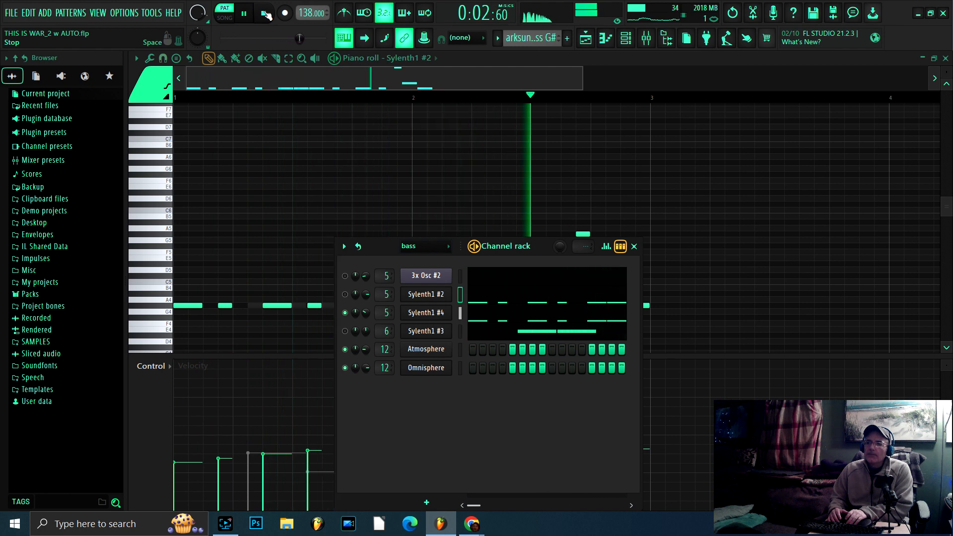
left_click(265, 14)
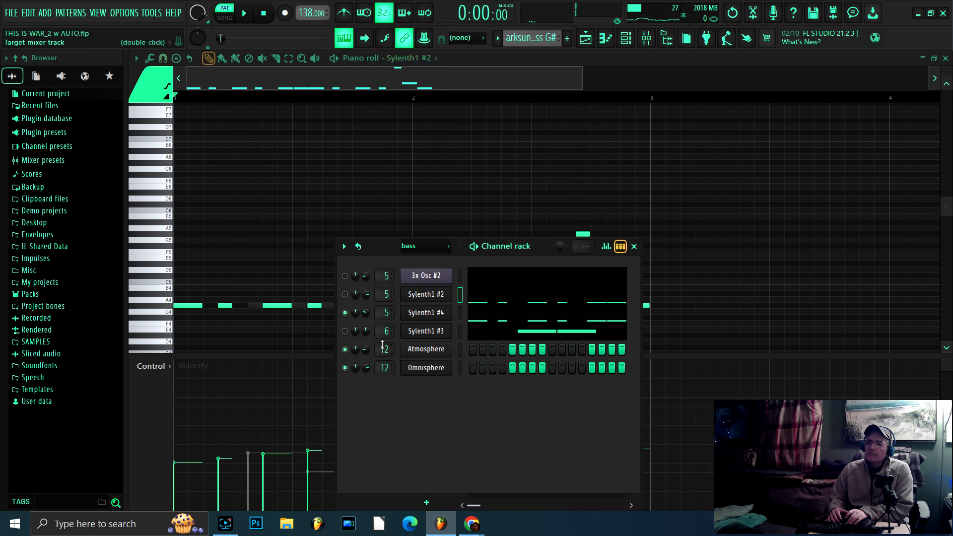
- View the Sylenth1 #4 instrument, mute its channel, and view the Sylenth1 #3 instrument
left_click(417, 311)
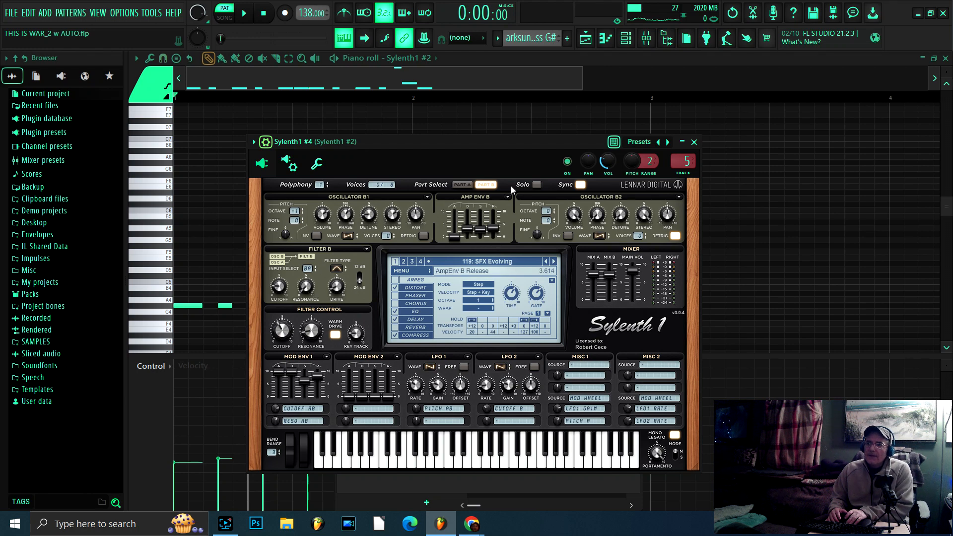
left_click(626, 38)
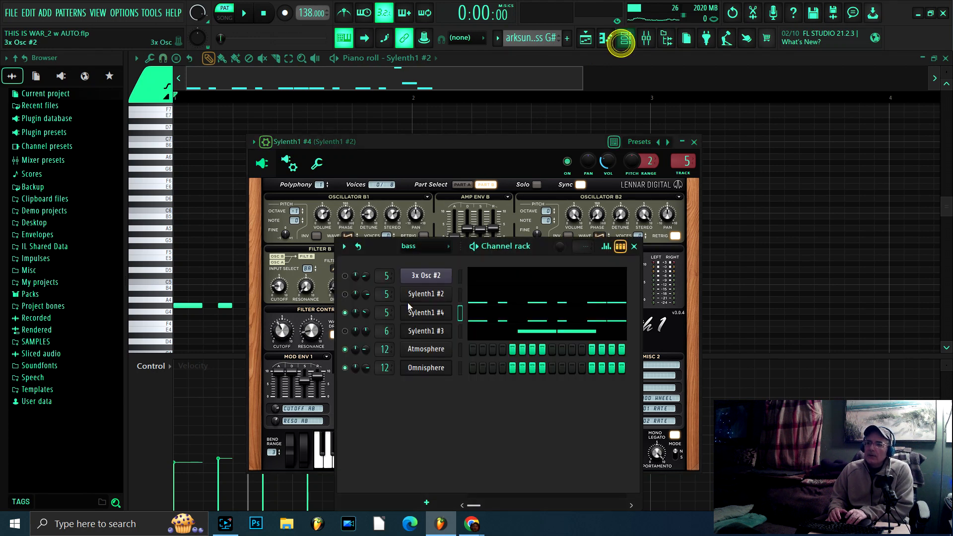
left_click(347, 311)
left_click(426, 331)
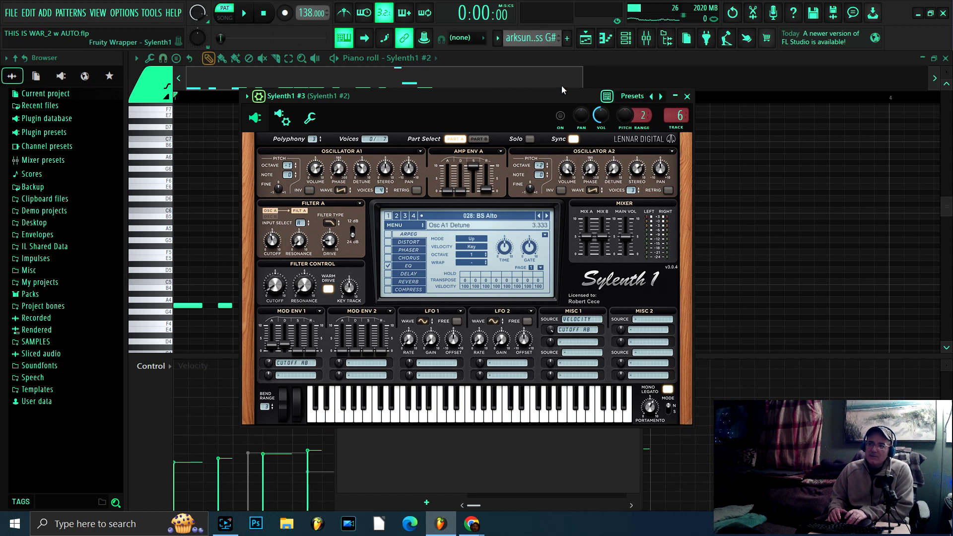
left_click(542, 76)
- Switch the piano roll to the Sylenth1 #4 notes and on to the Sylenth1 #3 notes of the bass pattern
left_click(432, 58)
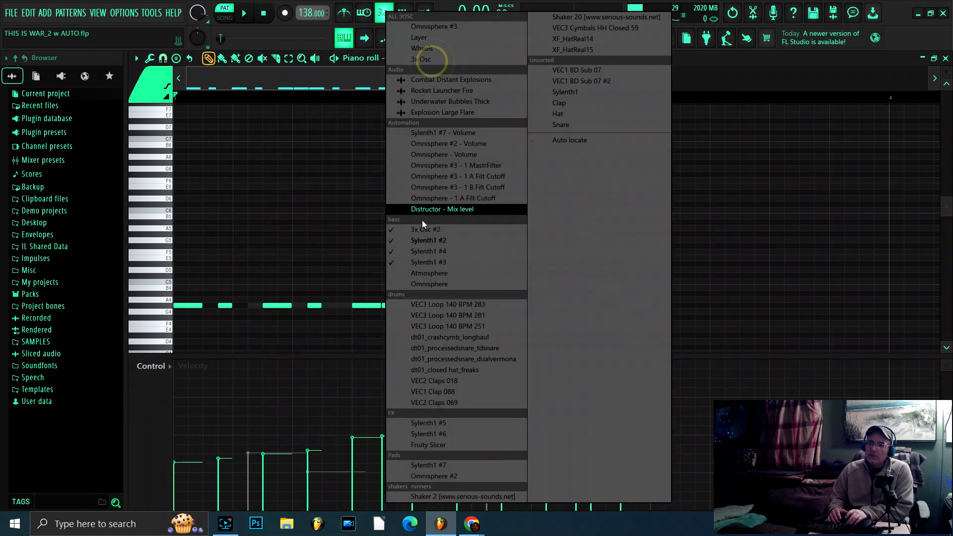
left_click(431, 252)
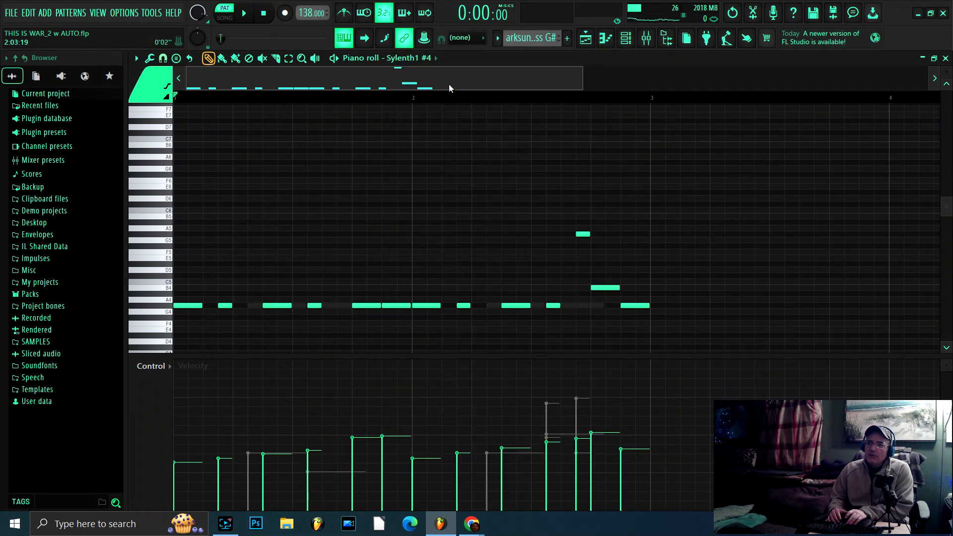
left_click(422, 59)
left_click(428, 262)
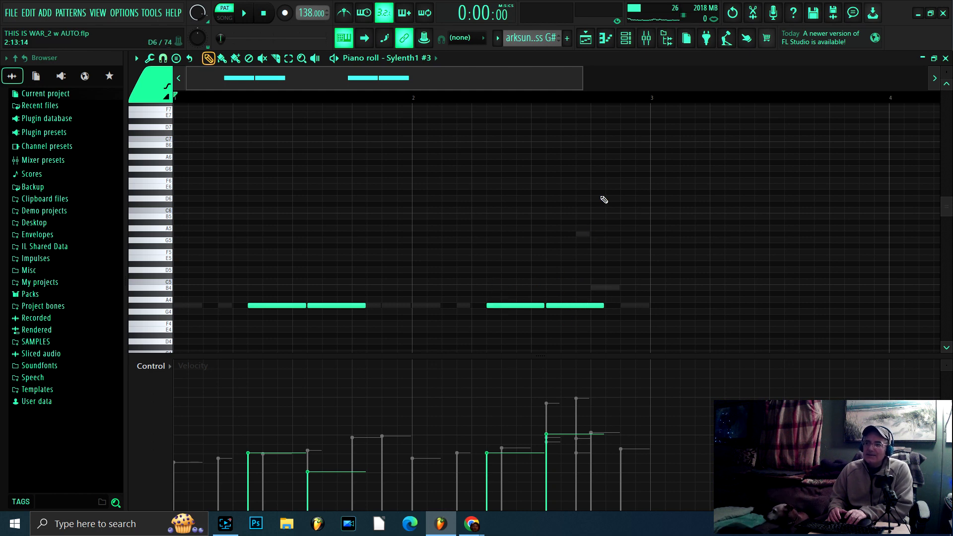
- Inspect the 3x Osc #2 instrument's volume envelope and its notes in the bass pattern's piano roll
left_click(586, 43)
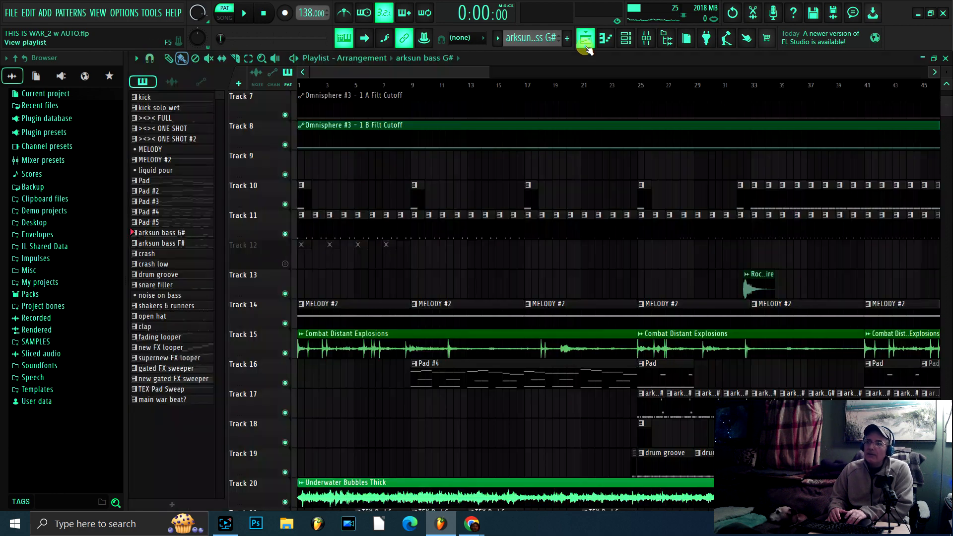
left_click(627, 41)
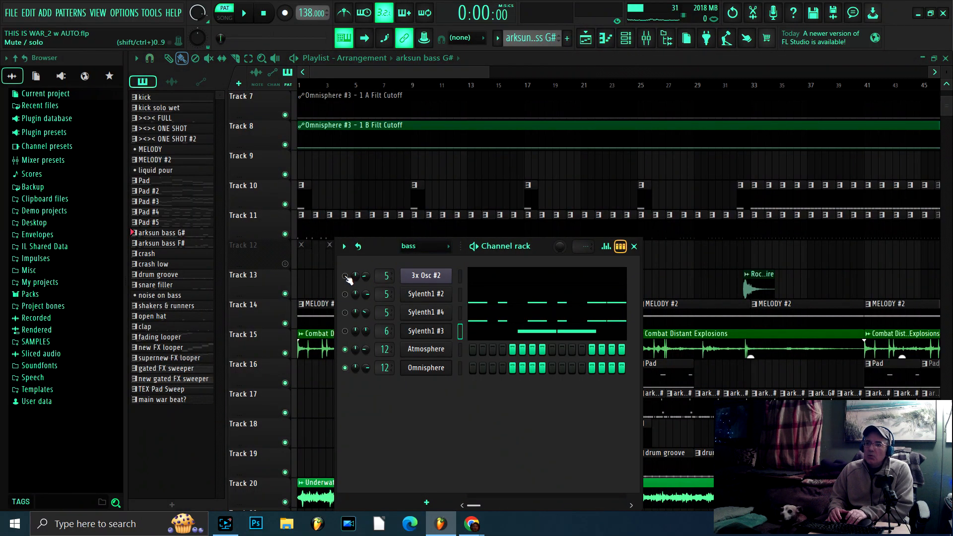
left_click(410, 276)
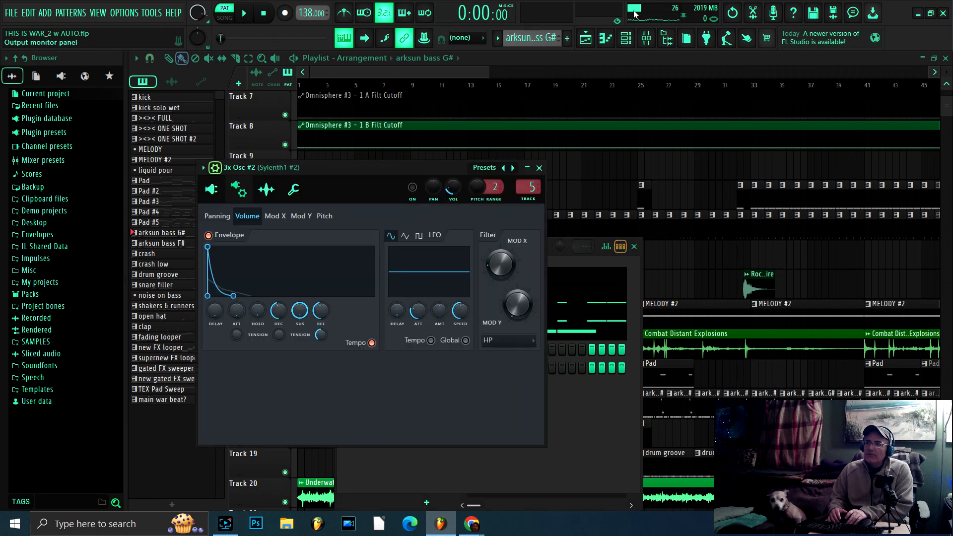
left_click(606, 38)
scroll(548, 286, "down", 1)
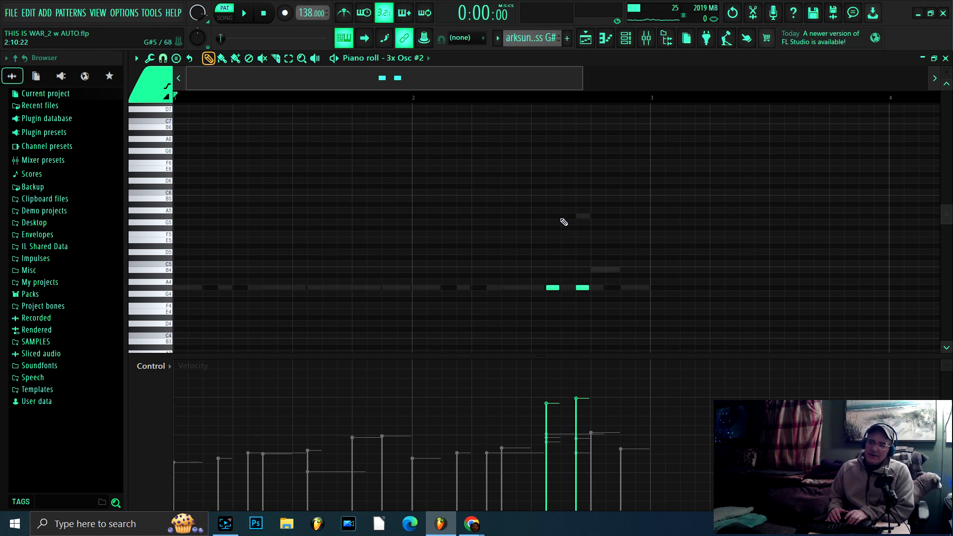
left_click(623, 40)
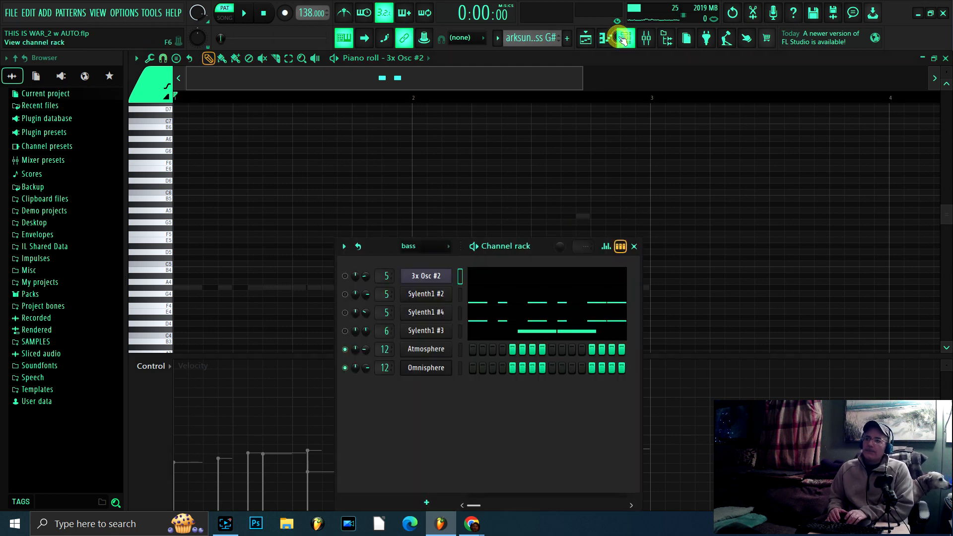
left_click(506, 75)
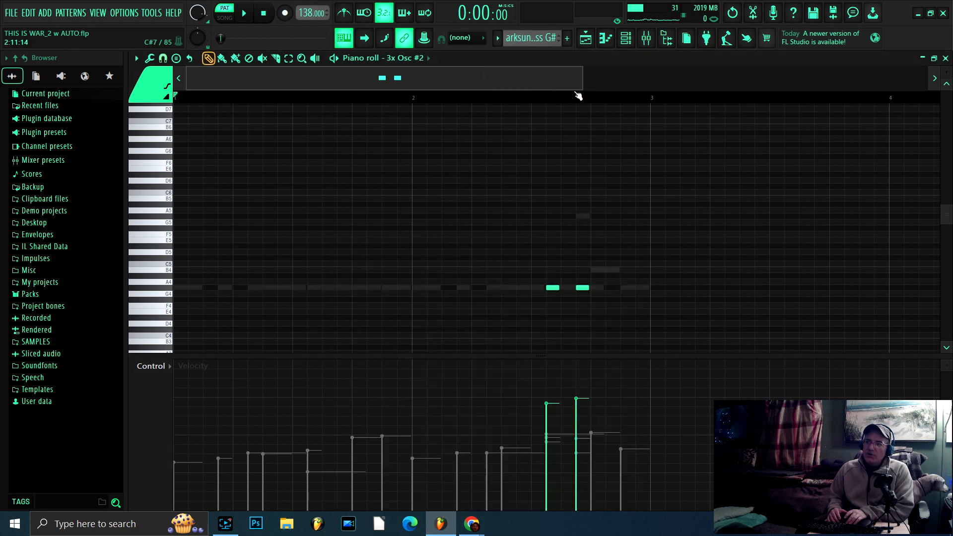
- Unmute Sylenth1 #2, Sylenth1 #4, Sylenth1 #3 and 3x Osc #2 one after another while playing the arksun bass G# pattern
left_click(623, 40)
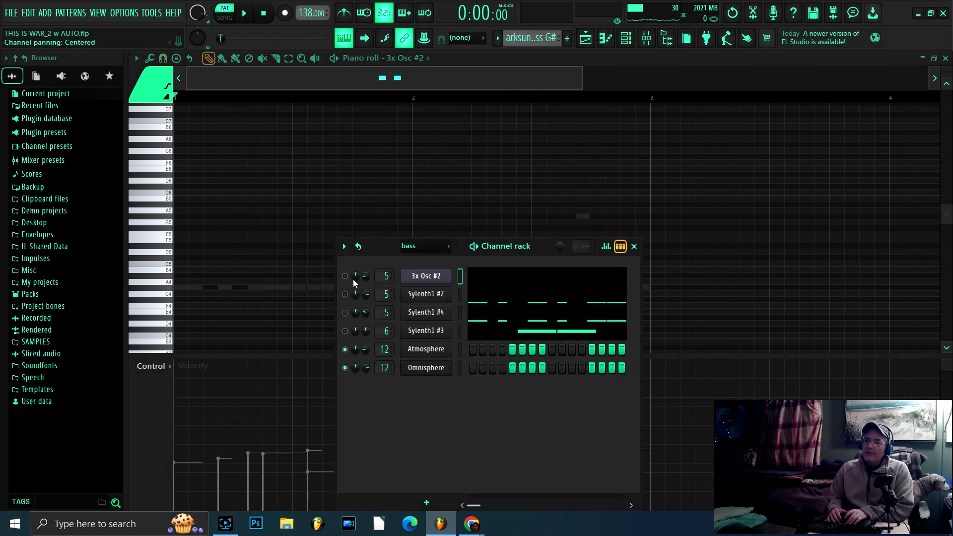
left_click(345, 295)
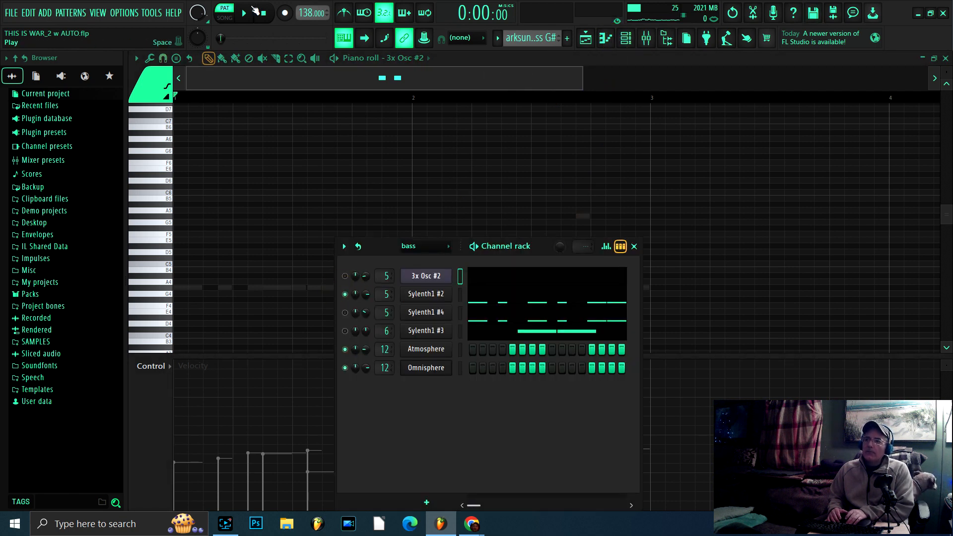
left_click(247, 15)
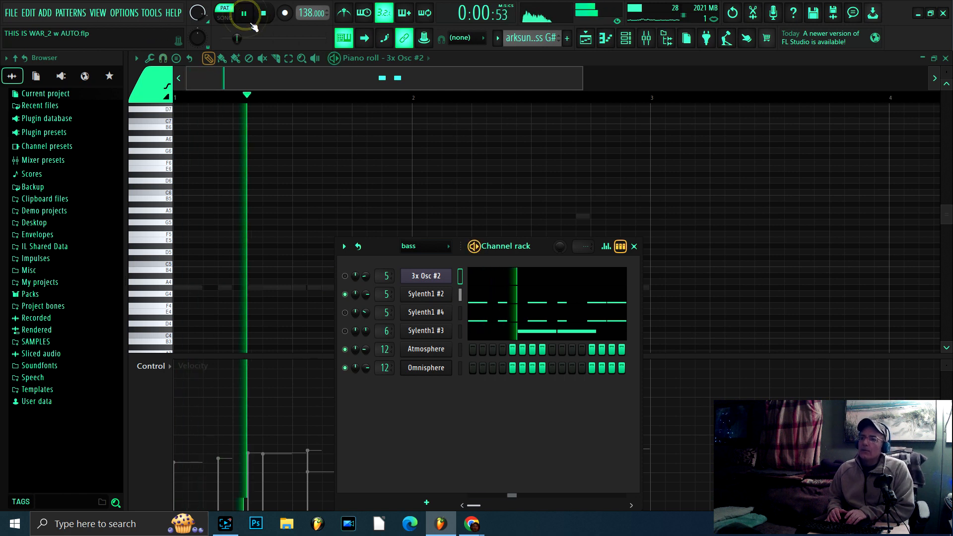
left_click(346, 312)
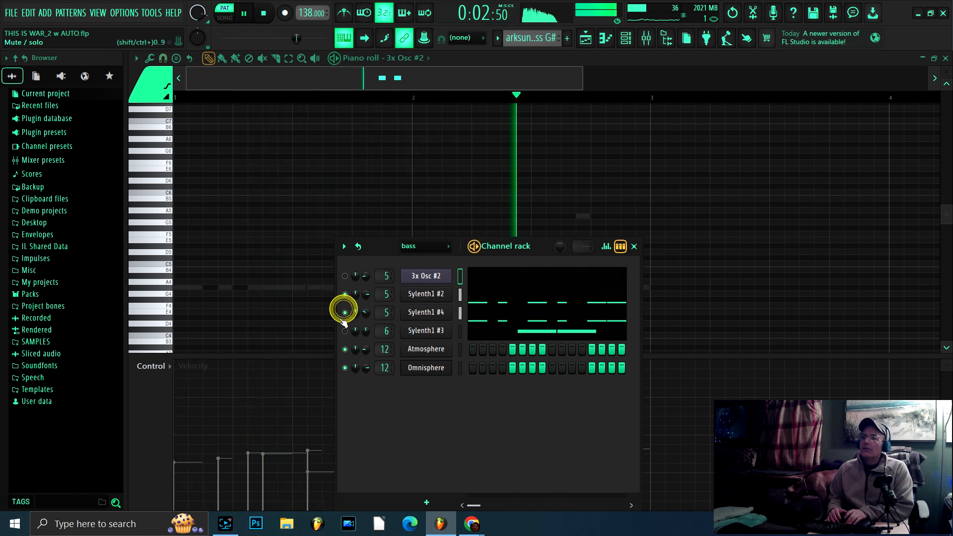
left_click(346, 331)
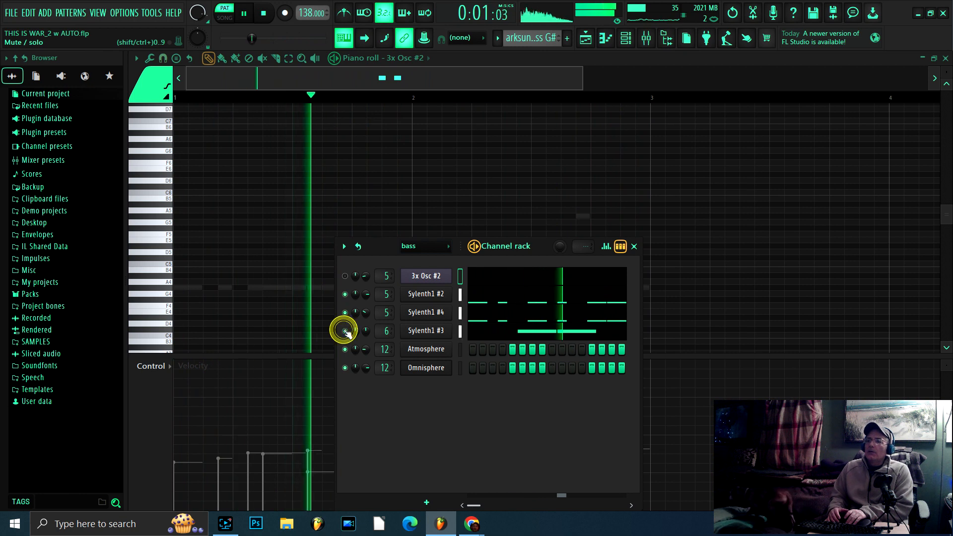
left_click(346, 276)
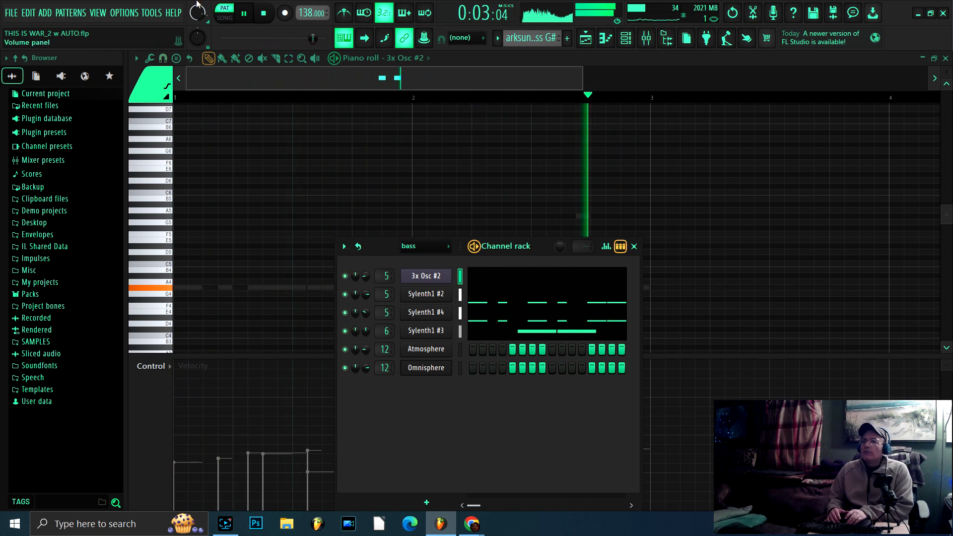
- Sweep the filter control cutoff of Sylenth1 #2 during playback, leave it at 1.186, and stop playback
left_click(408, 293)
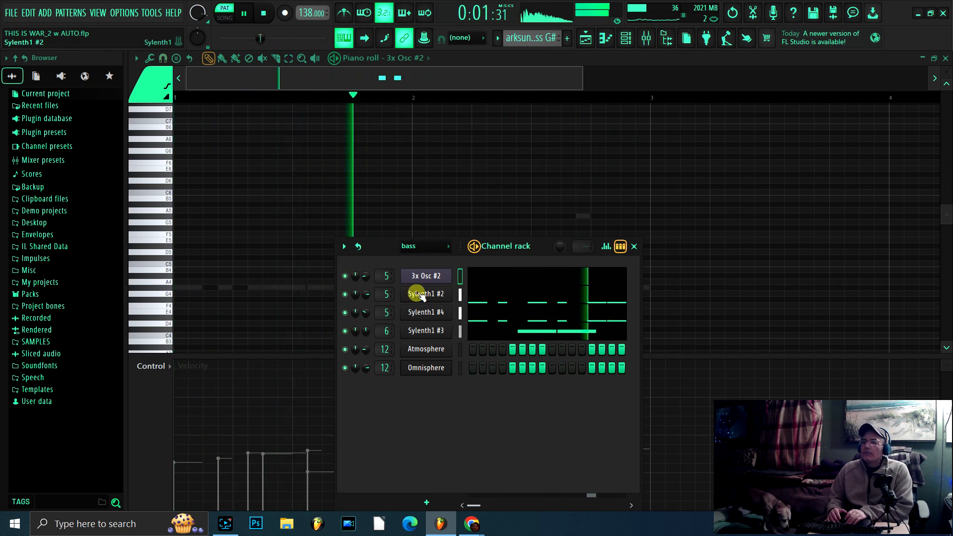
left_click_drag(200, 353, 199, 339)
scroll(198, 339, "up", 6)
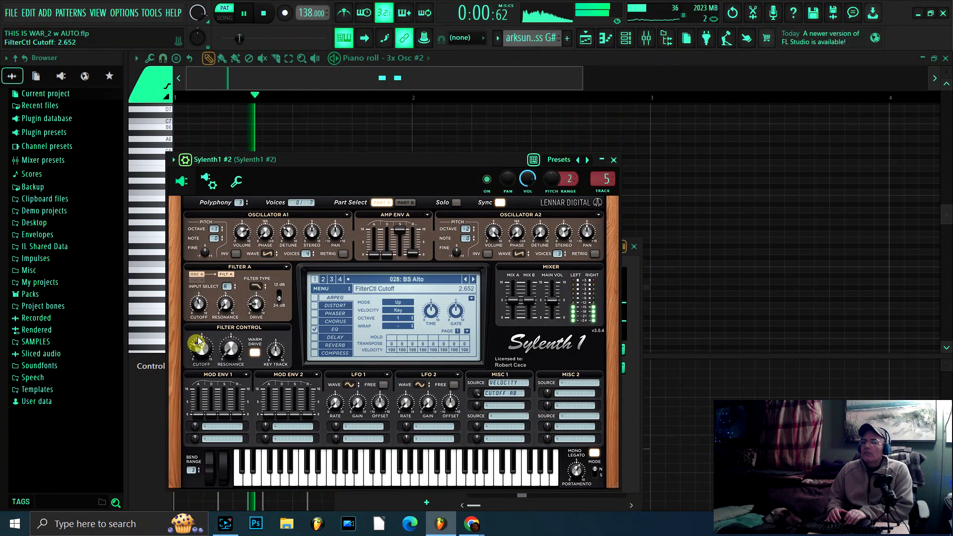
left_click_drag(198, 339, 188, 299)
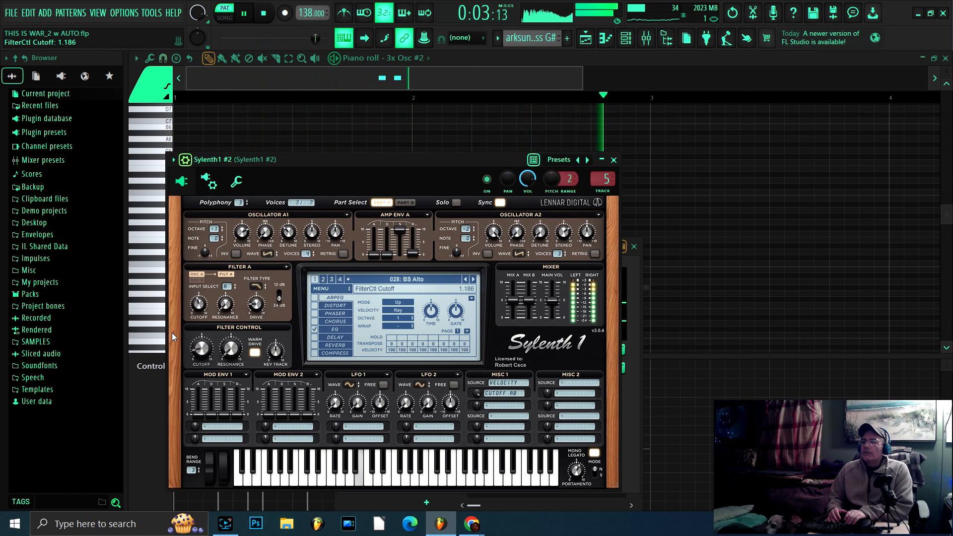
left_click(264, 12)
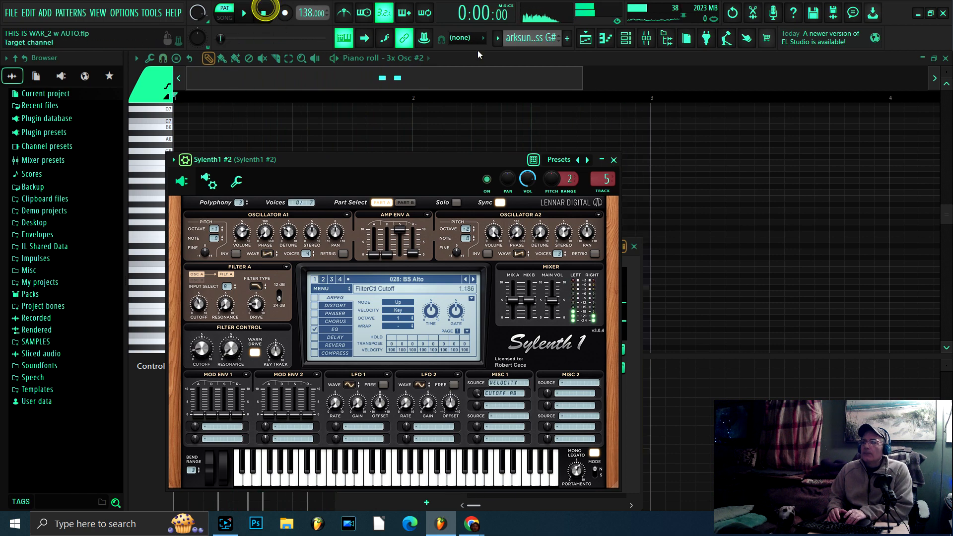
- Audition the crash pattern and the crash low pattern with the drums channels shown
left_click(584, 40)
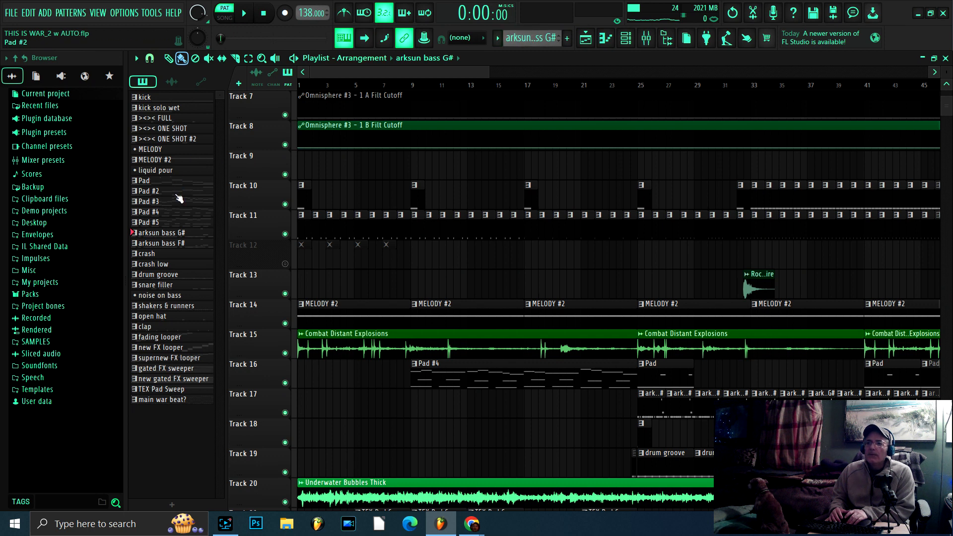
left_click(162, 255)
left_click(626, 39)
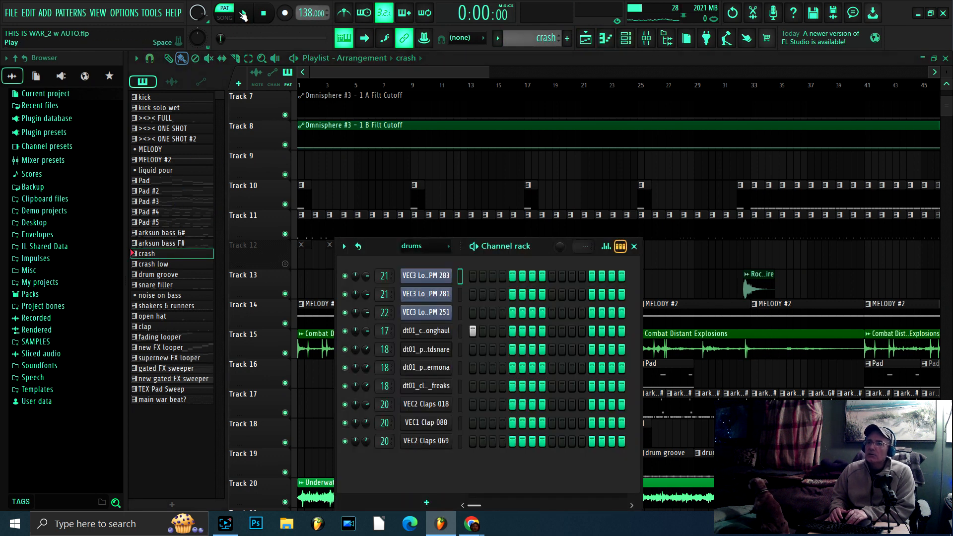
left_click(243, 15)
left_click(265, 16)
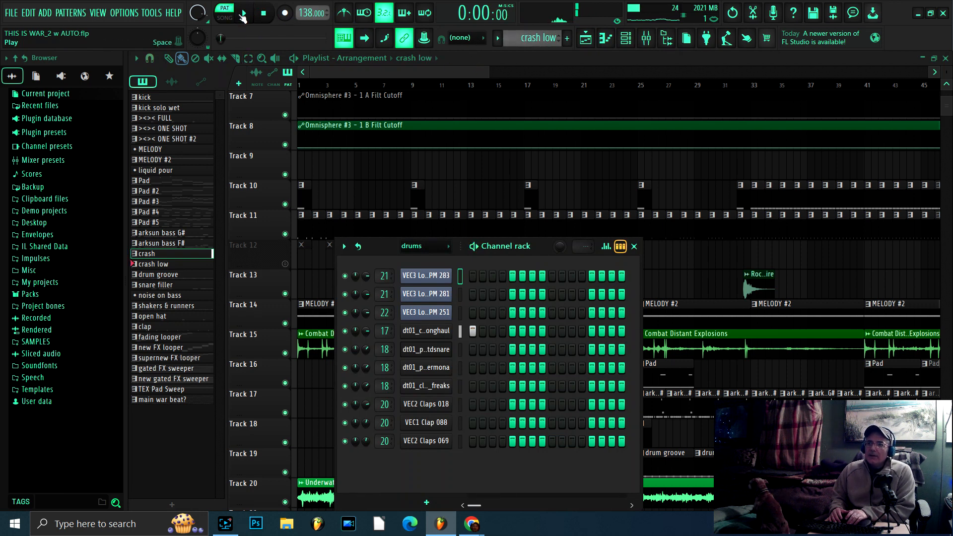
left_click(248, 14)
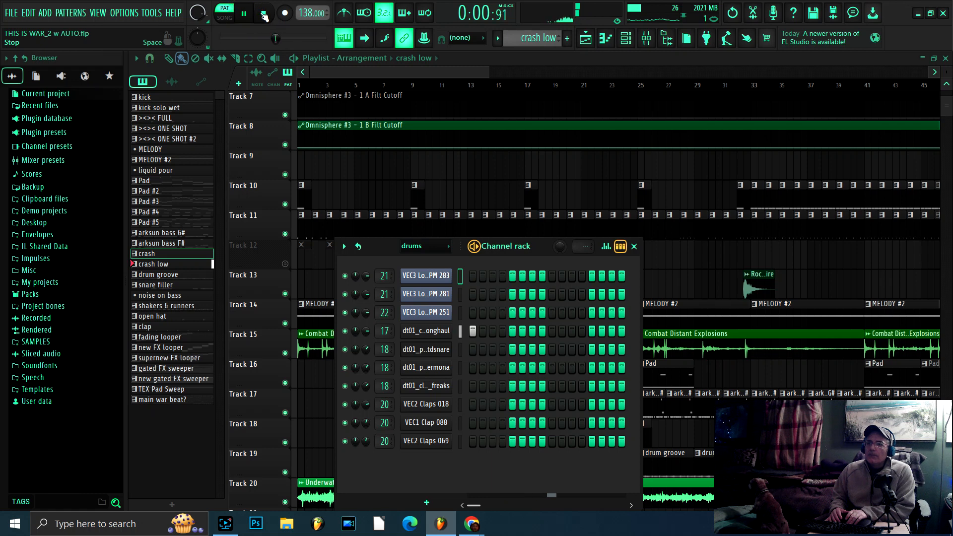
left_click(263, 14)
- Compare the dt01_crashcymb_longhaul note of the crash low and crash patterns in the piano roll, and play the crash pattern
left_click(606, 39)
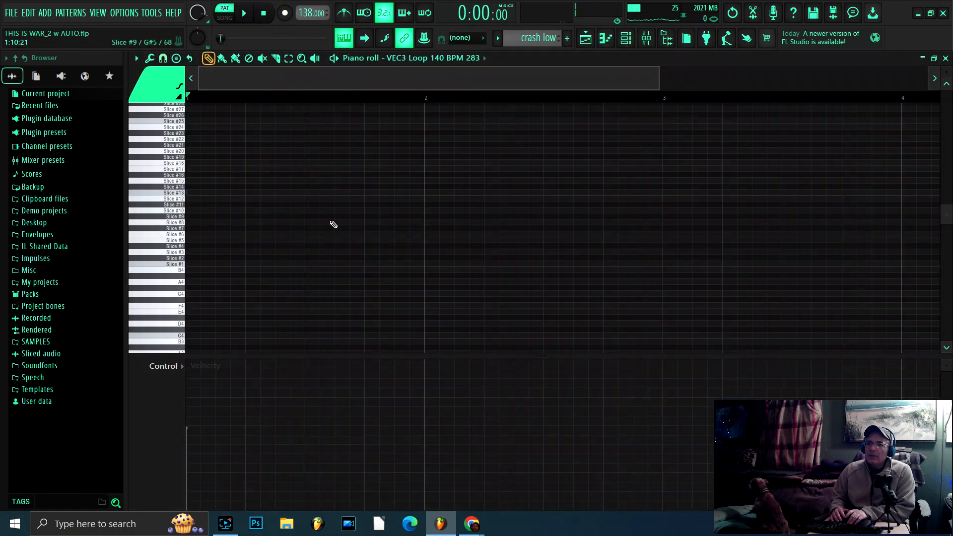
scroll(348, 203, "up", 3)
left_click(485, 58)
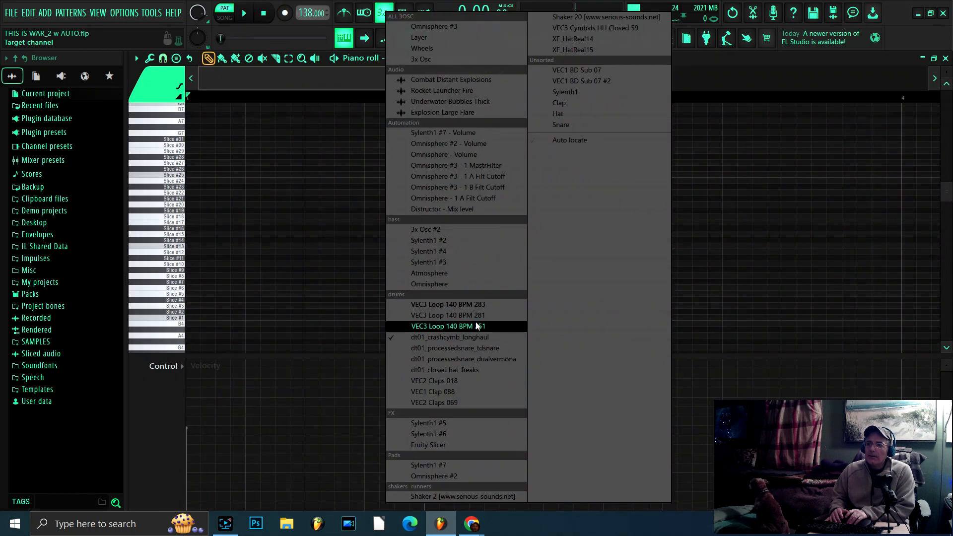
left_click(465, 334)
scroll(352, 241, "up", 3)
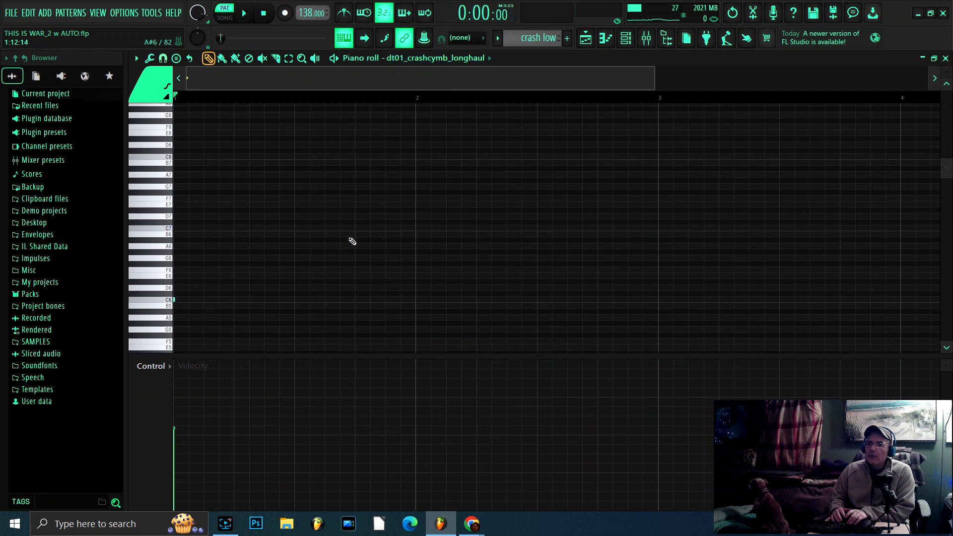
scroll(185, 283, "down", 3)
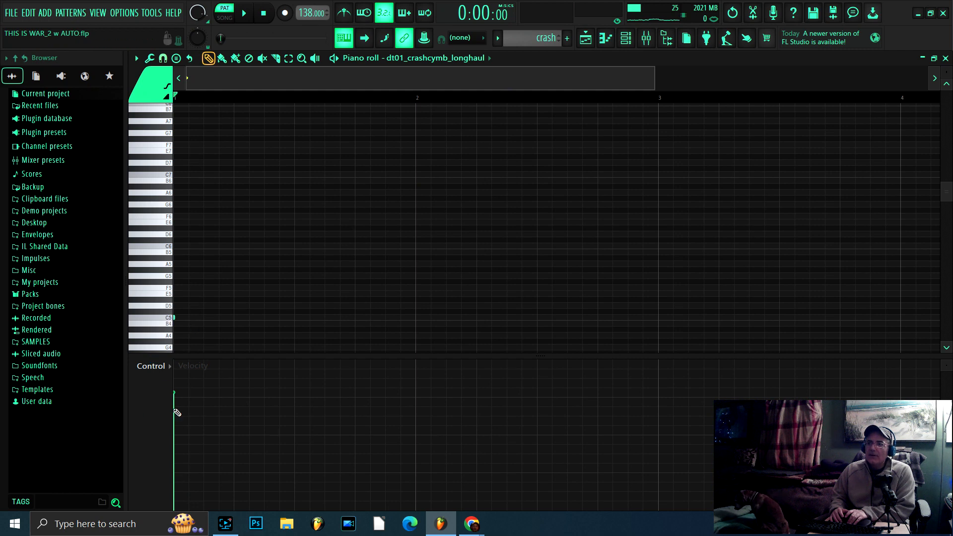
left_click(245, 17)
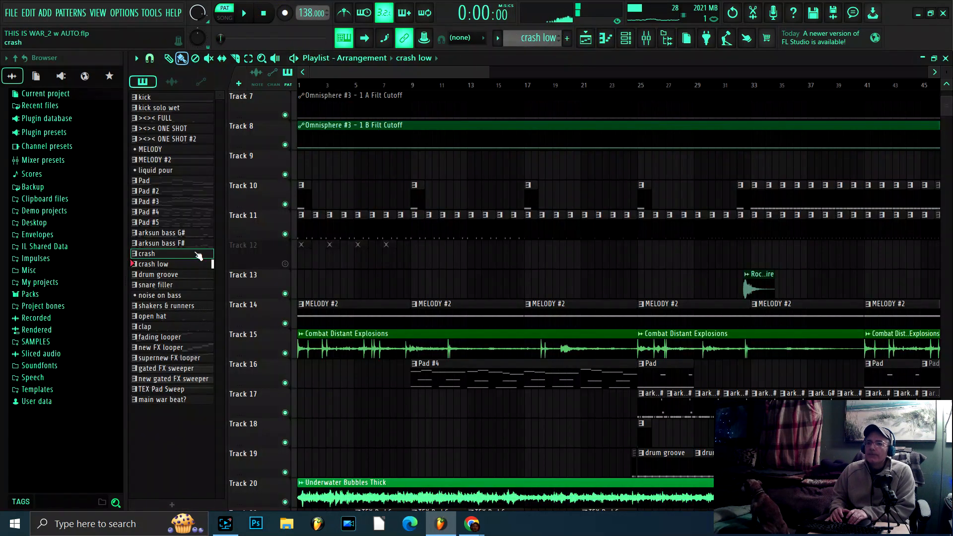
- Select the drum groove pattern, view the dt01_processedsnare_dualvermona sampler, and play the pattern with its channels shown
left_click(148, 276)
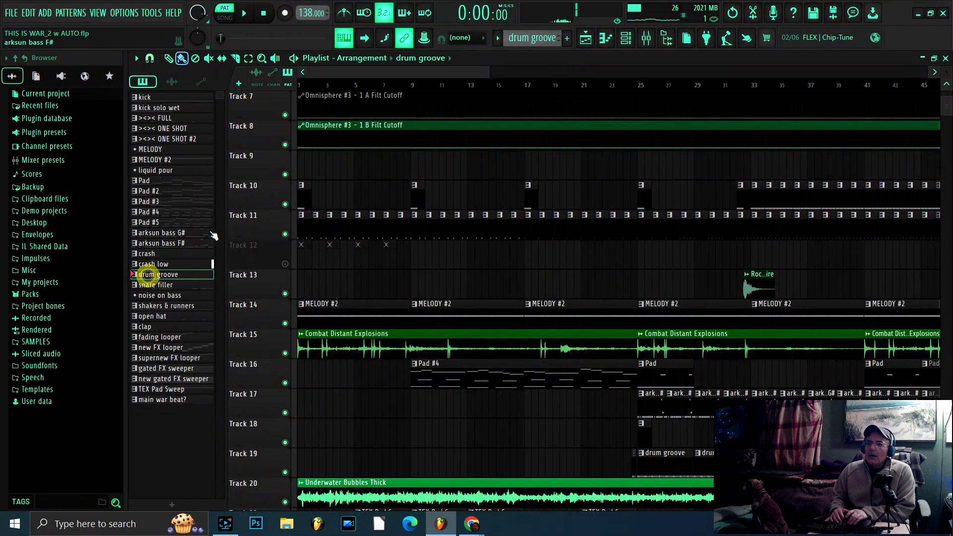
left_click(626, 39)
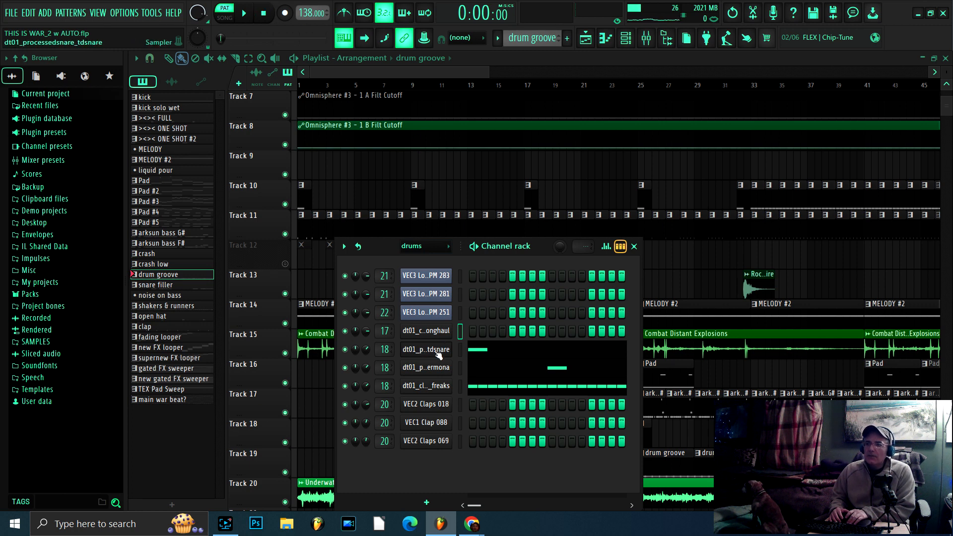
left_click(421, 367)
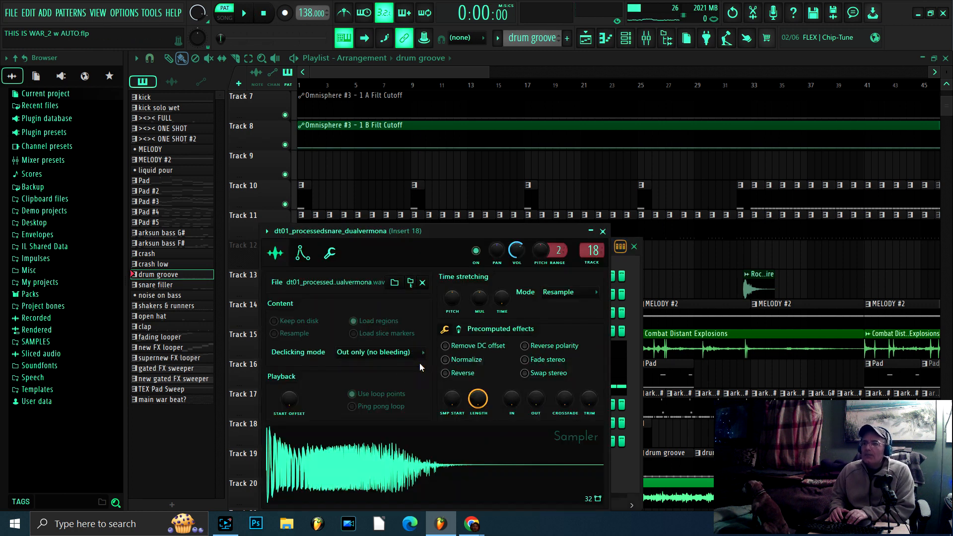
left_click(626, 38)
left_click(246, 15)
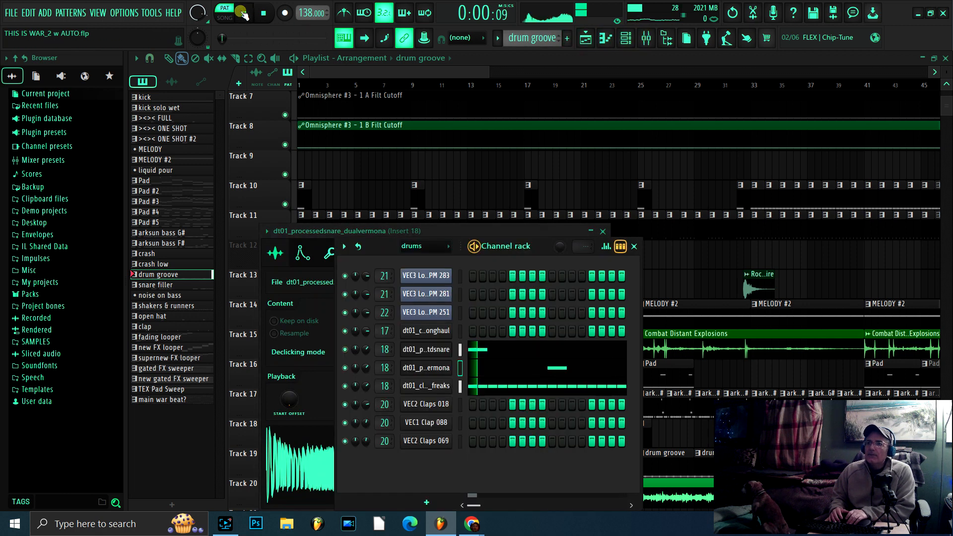
- Inspect the drum groove's dt01_processedsnare_dualvermona and dt01_closed hat_freaks notes in the piano roll, and stop playback in the playlist
left_click(605, 38)
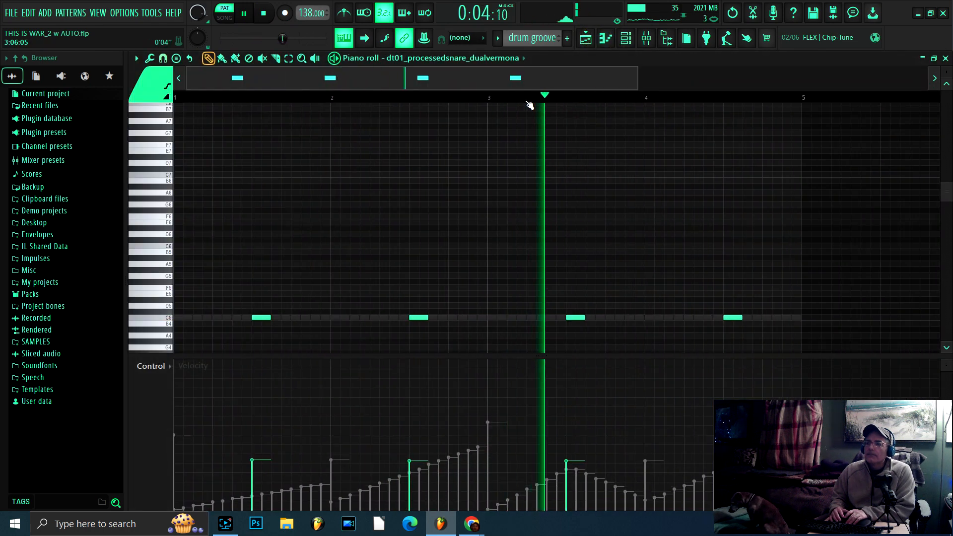
left_click(516, 59)
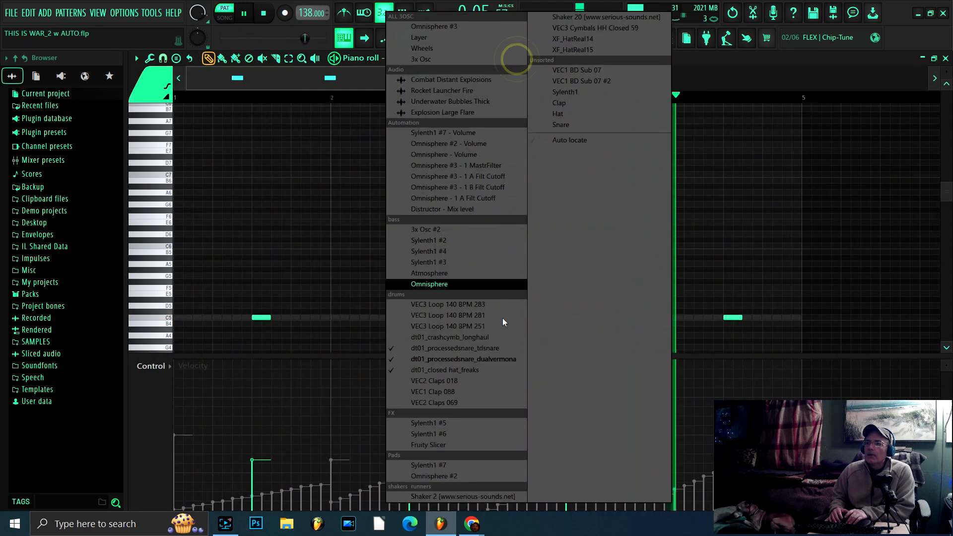
left_click(497, 359)
scroll(462, 227, "down", 3)
left_click(502, 59)
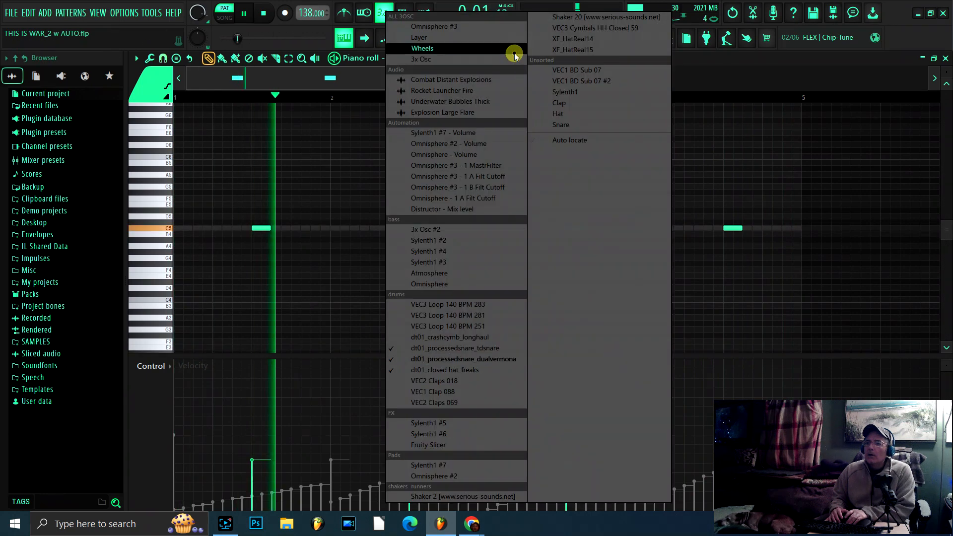
left_click(460, 369)
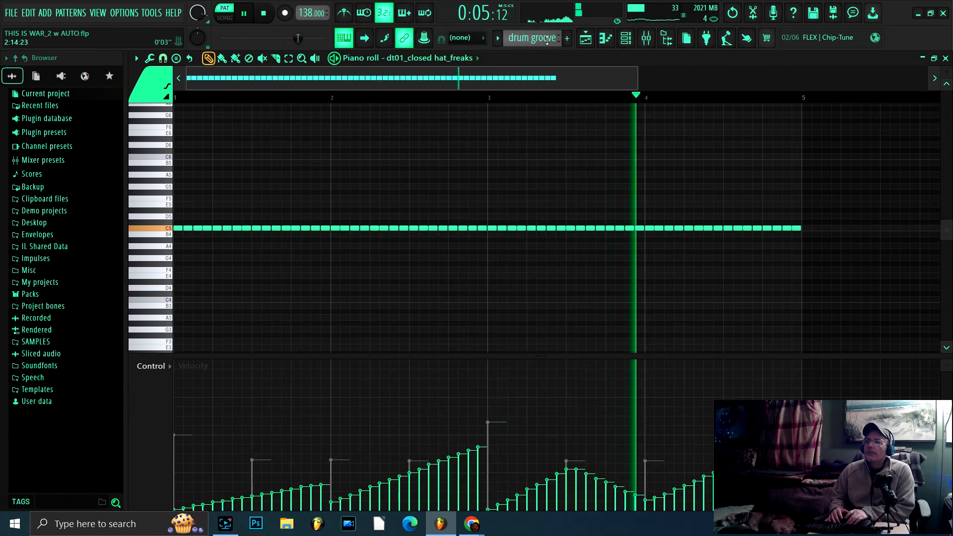
left_click(585, 37)
left_click(266, 10)
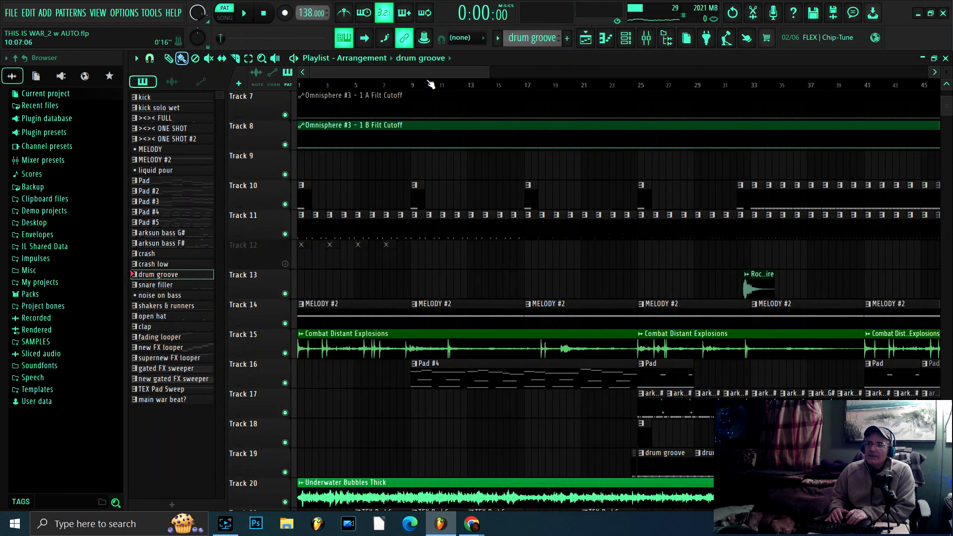
- Find the drum groove clips on Track 19 of the playlist, and play the snare filler pattern with its channels shown
left_click_drag(431, 70, 465, 67)
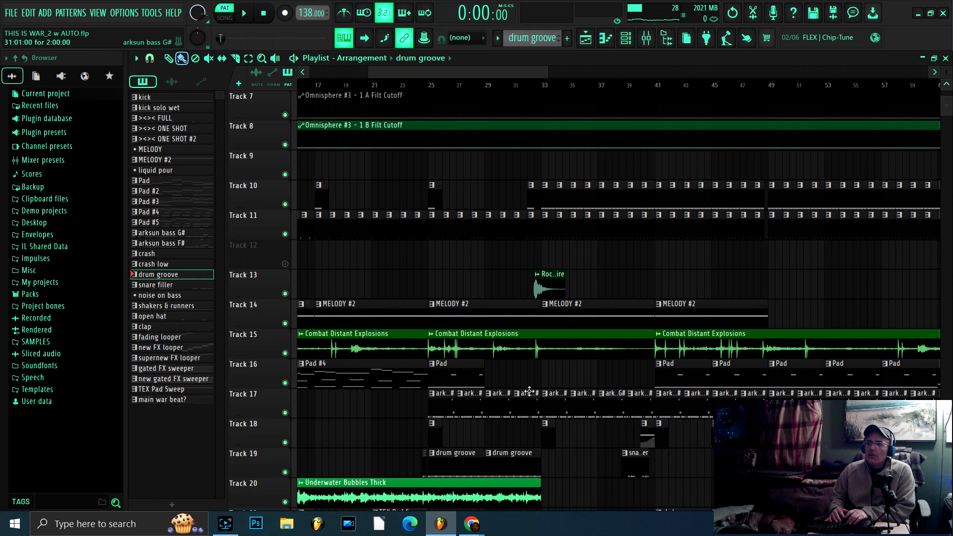
scroll(473, 197, "down", 2)
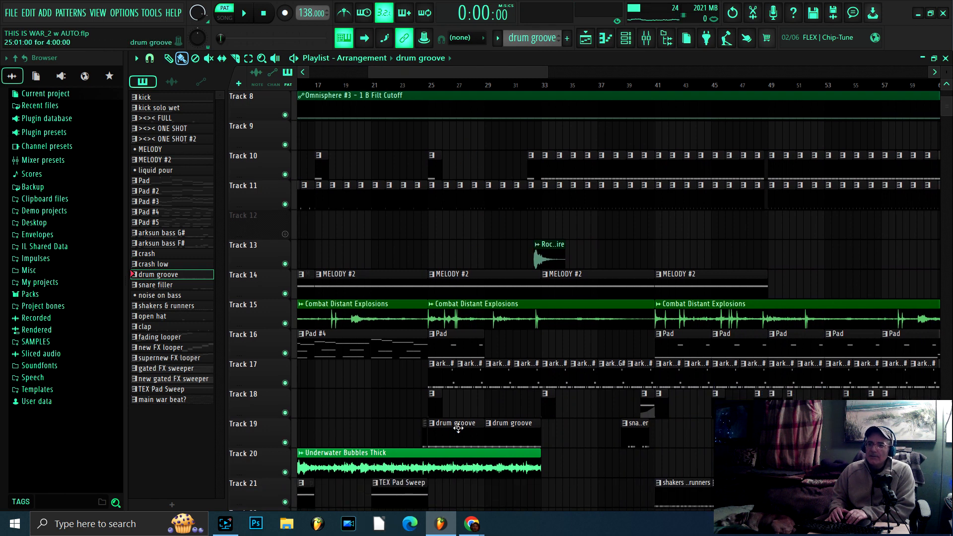
left_click(165, 284)
left_click(626, 38)
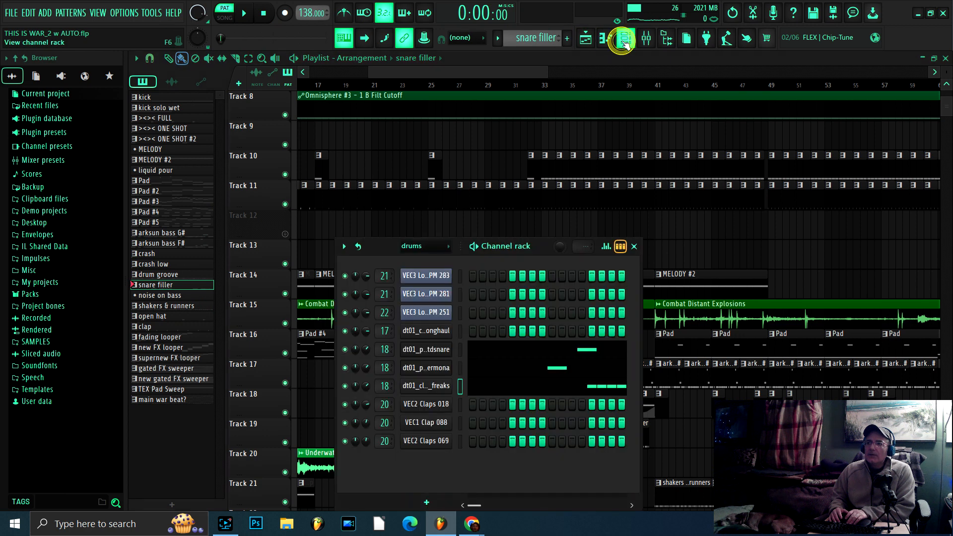
left_click(243, 14)
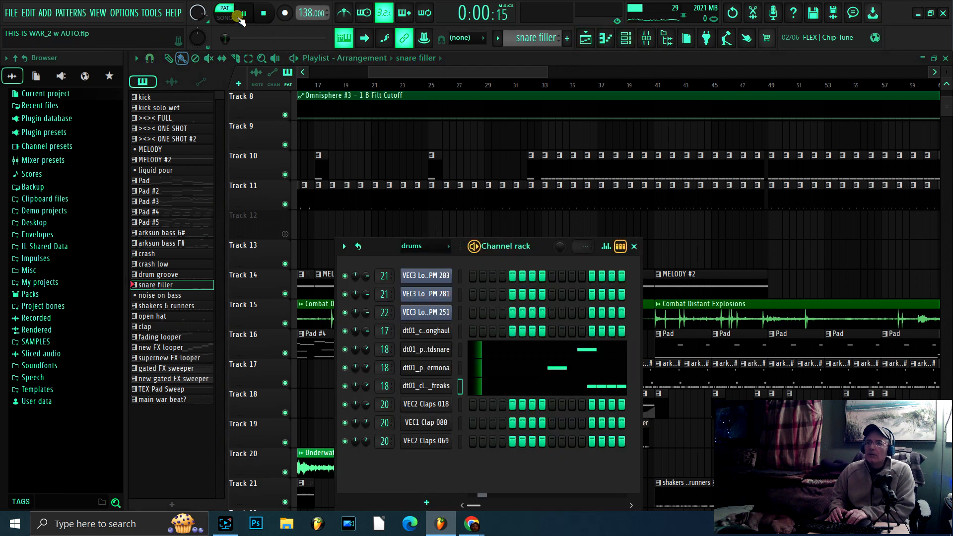
- Inspect the snare filler's dt01_closed hat_freaks and dt01_processedsnare_tdsnare notes in the piano roll during playback
left_click(605, 37)
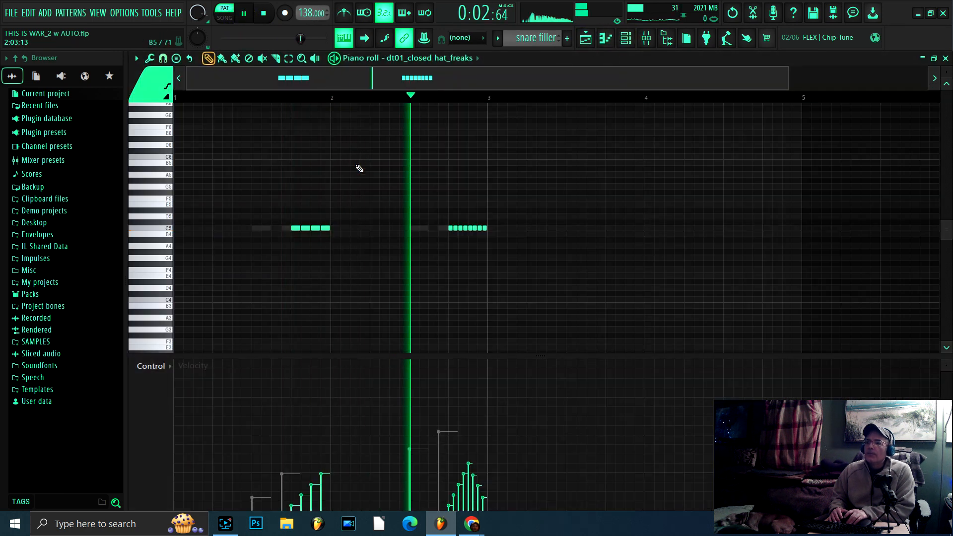
left_click(473, 60)
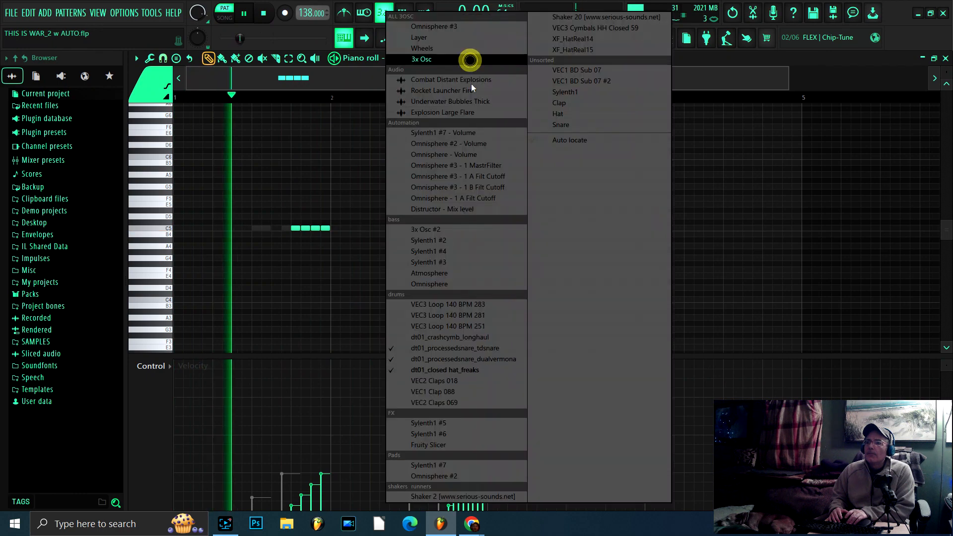
left_click(475, 344)
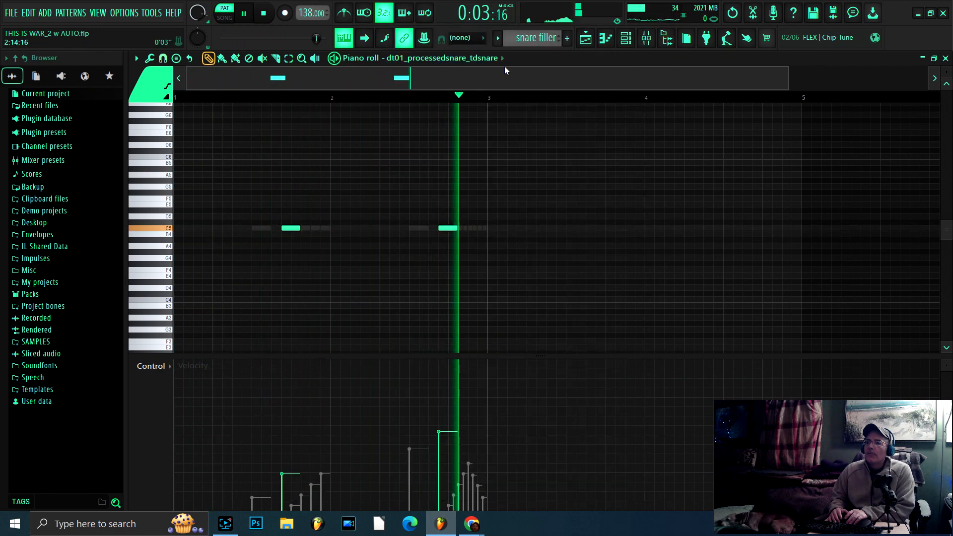
- Inspect the snare filler's dt01_processedsnare_dualvermona notes in the piano roll, and stop playback
left_click(500, 59)
left_click(464, 359)
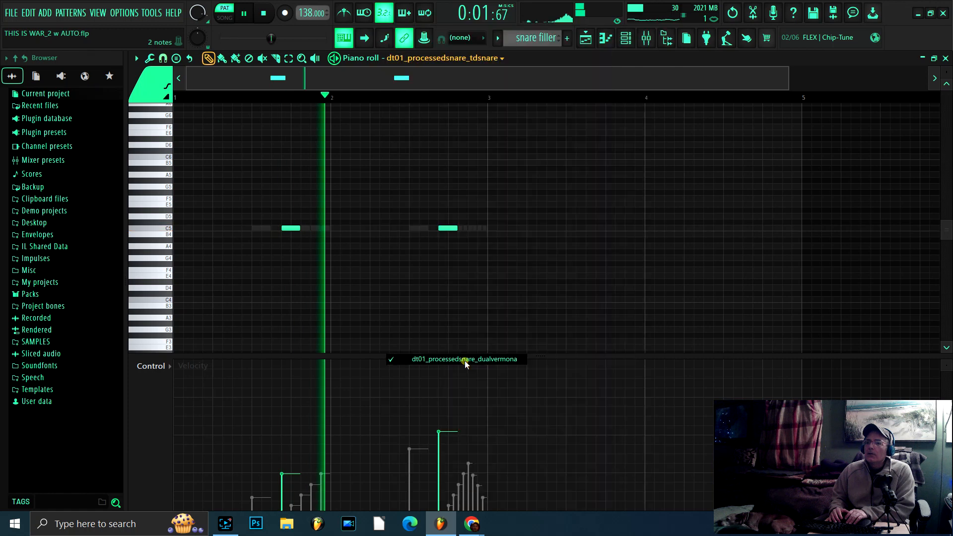
left_click(263, 14)
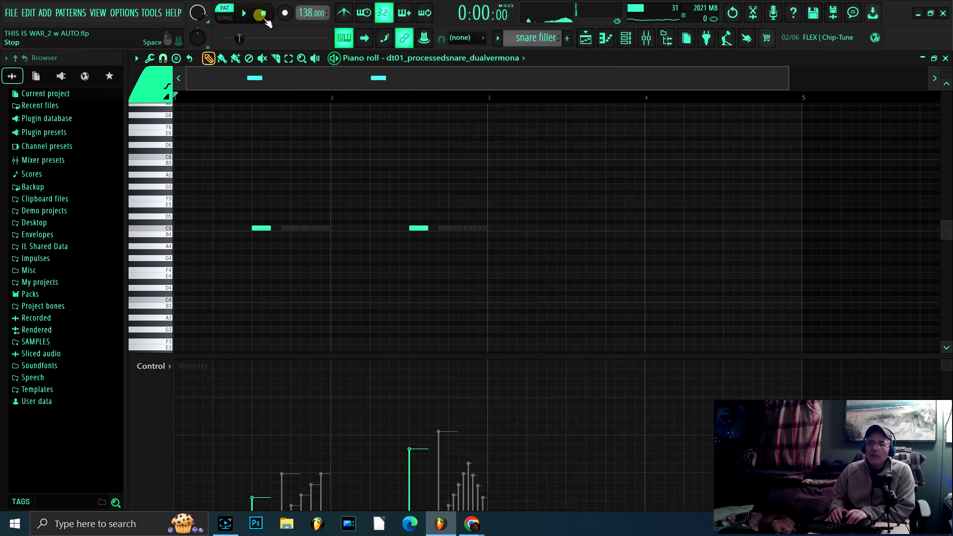
- Select the shakers & runners pattern in the playlist, view its channels, and play it with the piano roll shown
left_click(588, 47)
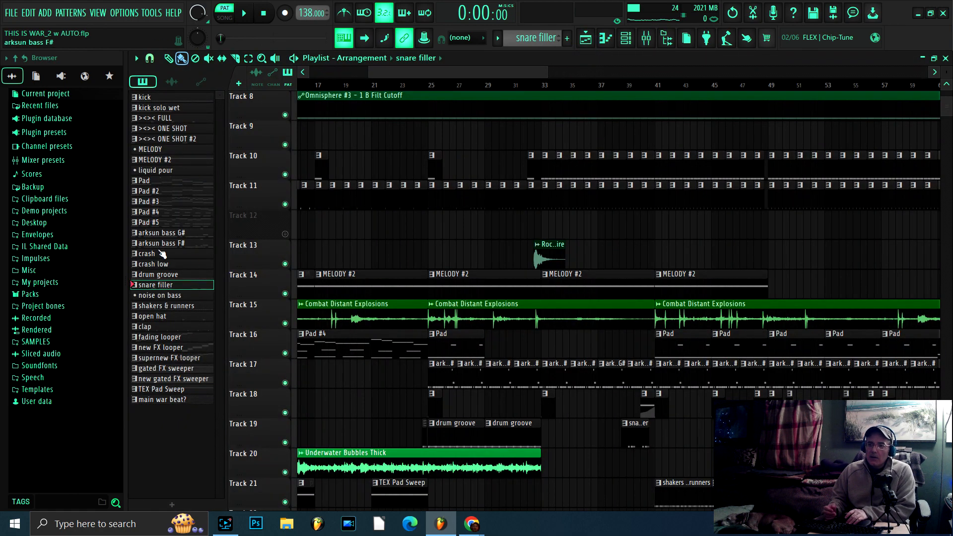
left_click(167, 307)
left_click(625, 41)
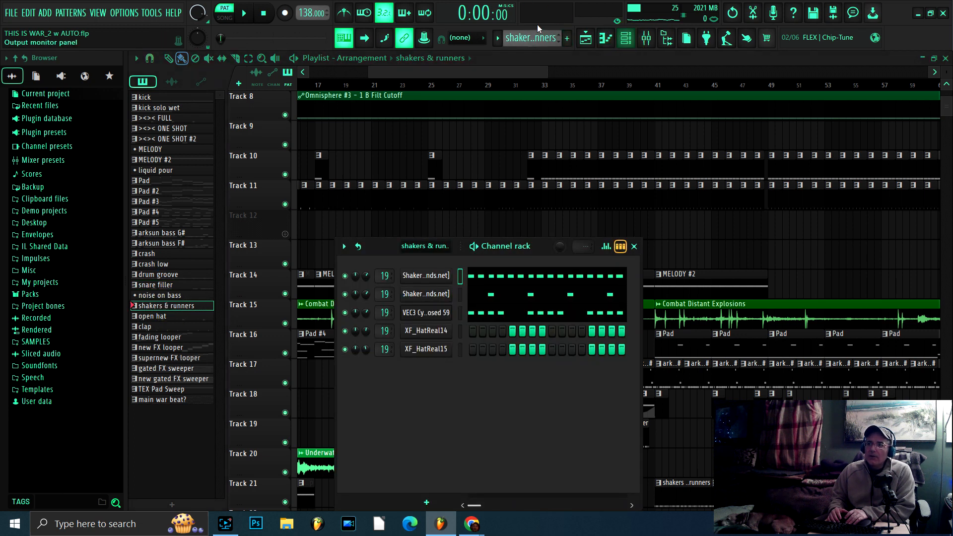
left_click(606, 39)
key("space")
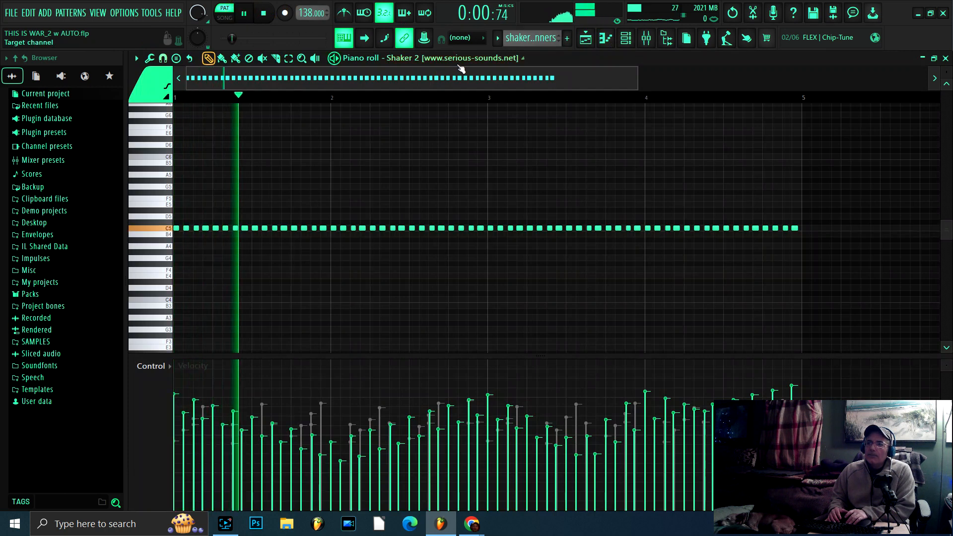
- Compare the Shaker 20, Shaker 2 and VEC3 Cymbals HH Closed 59 notes in the piano roll during playback, and stop playback
left_click(510, 59)
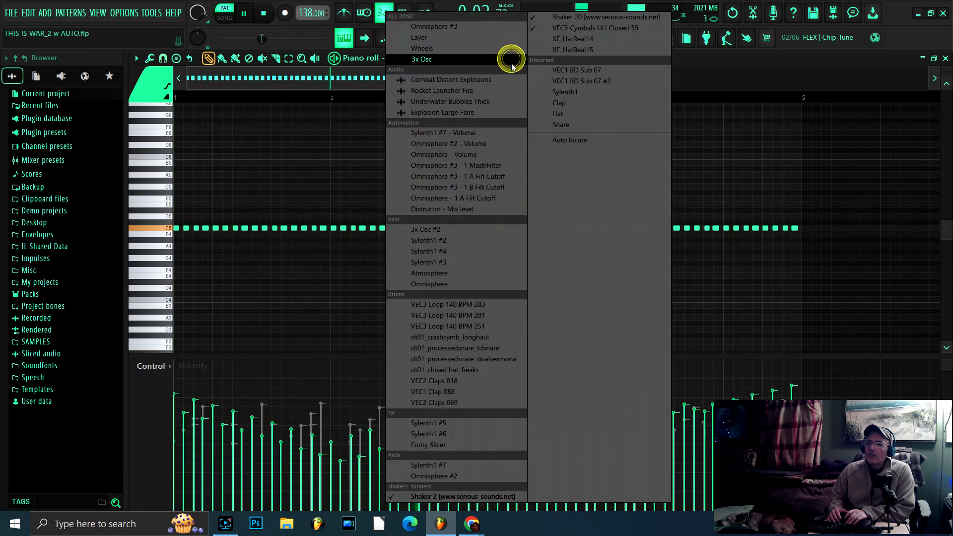
left_click(609, 17)
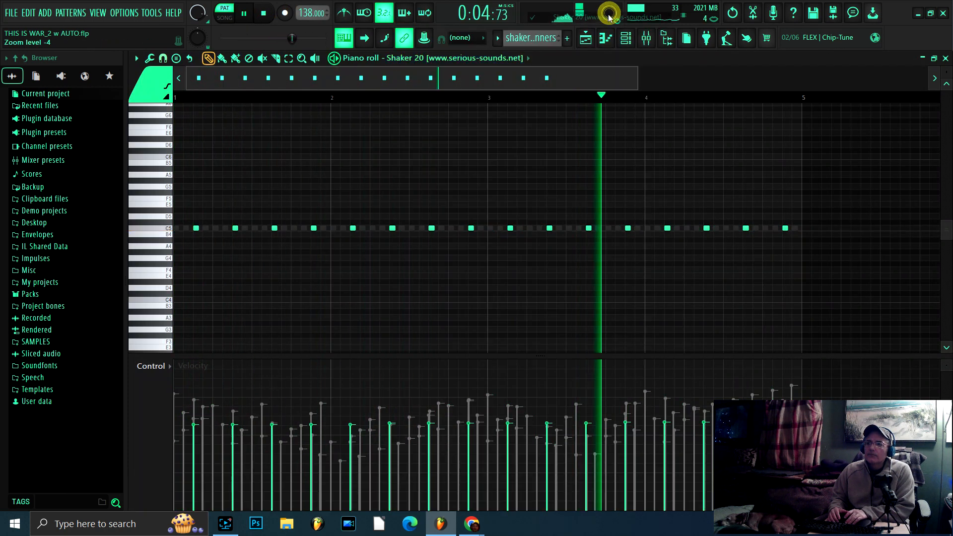
left_click(528, 58)
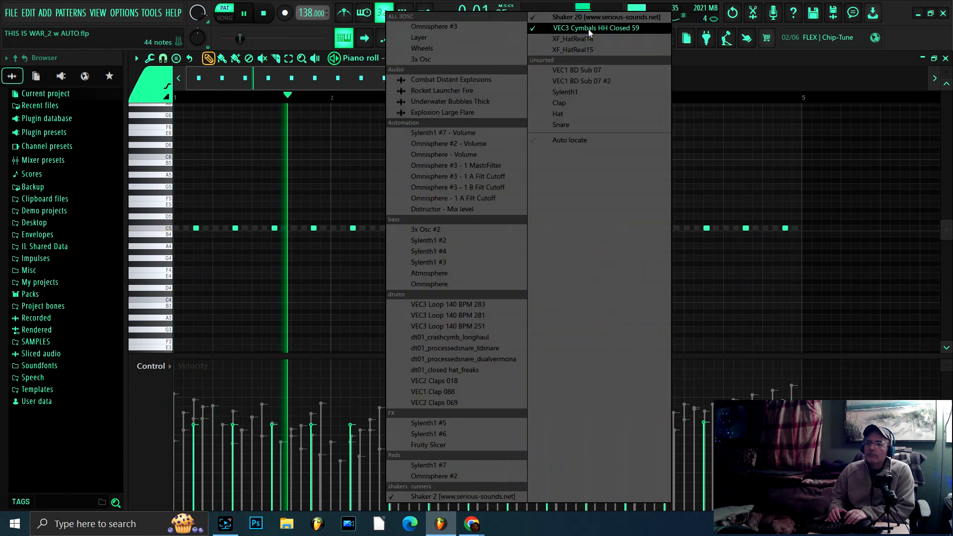
left_click(446, 496)
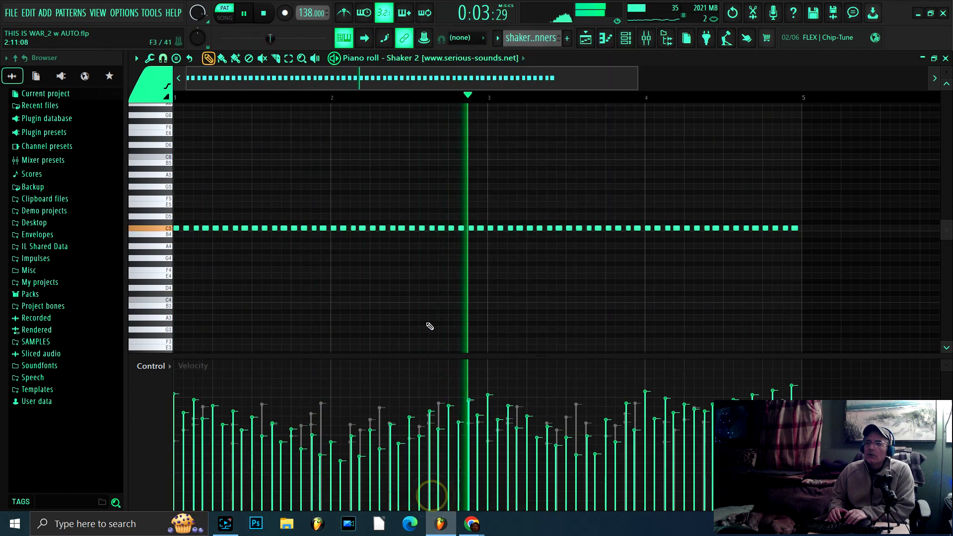
left_click(466, 59)
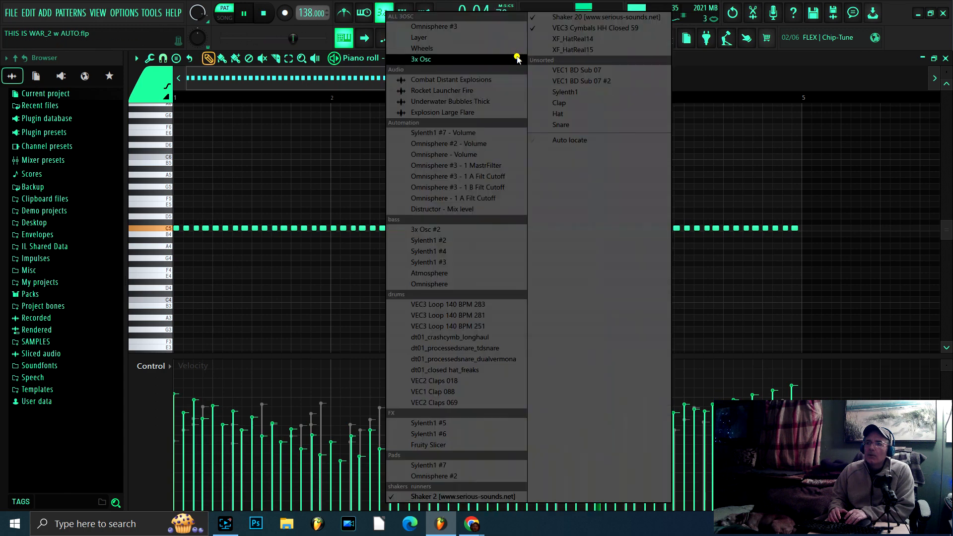
left_click(611, 18)
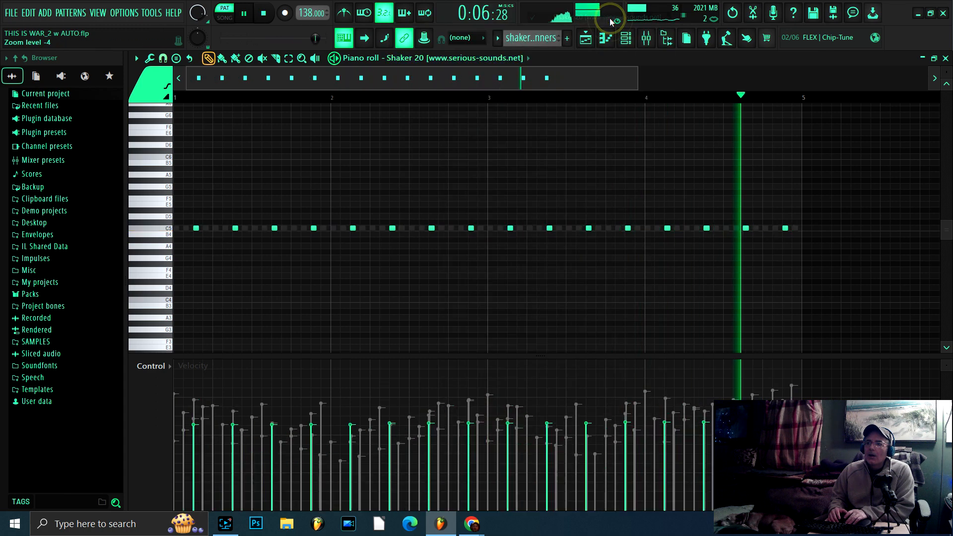
left_click(536, 59)
left_click(627, 30)
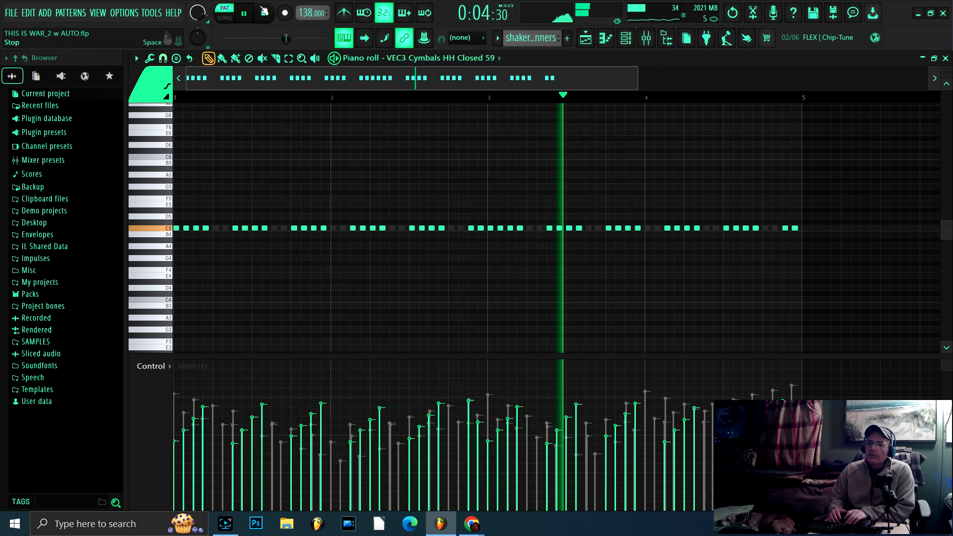
left_click(265, 12)
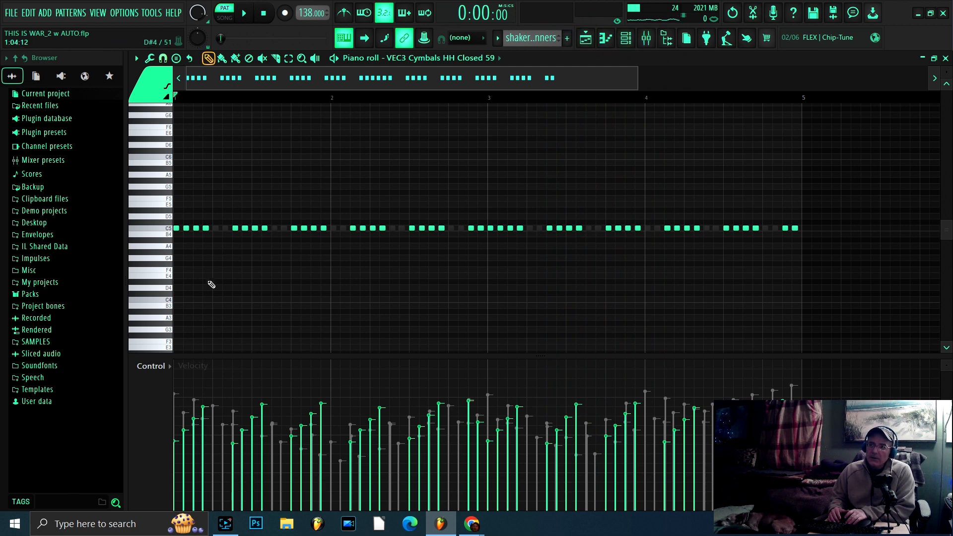
- Select the open hat pattern in the playlist and audition it twice, showing its channels
left_click(585, 44)
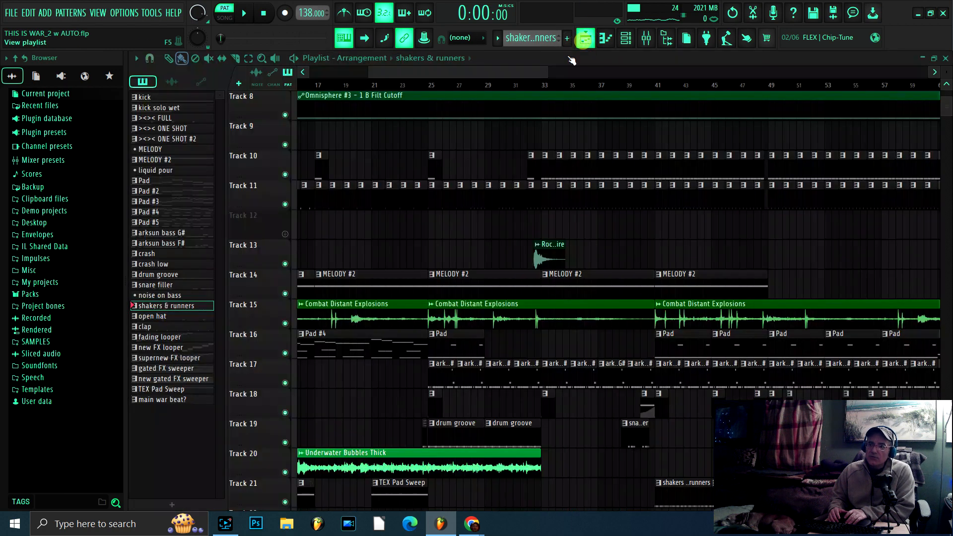
left_click(179, 317)
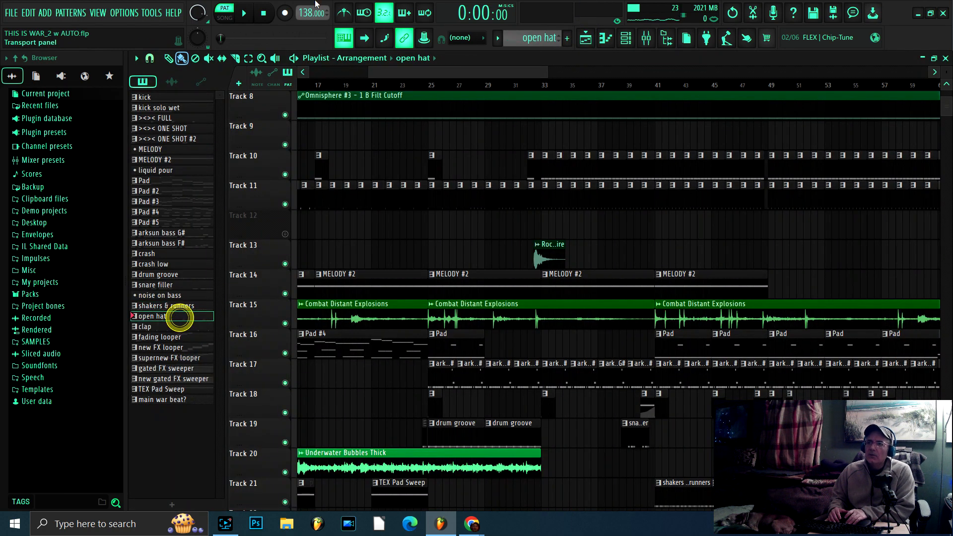
left_click(246, 13)
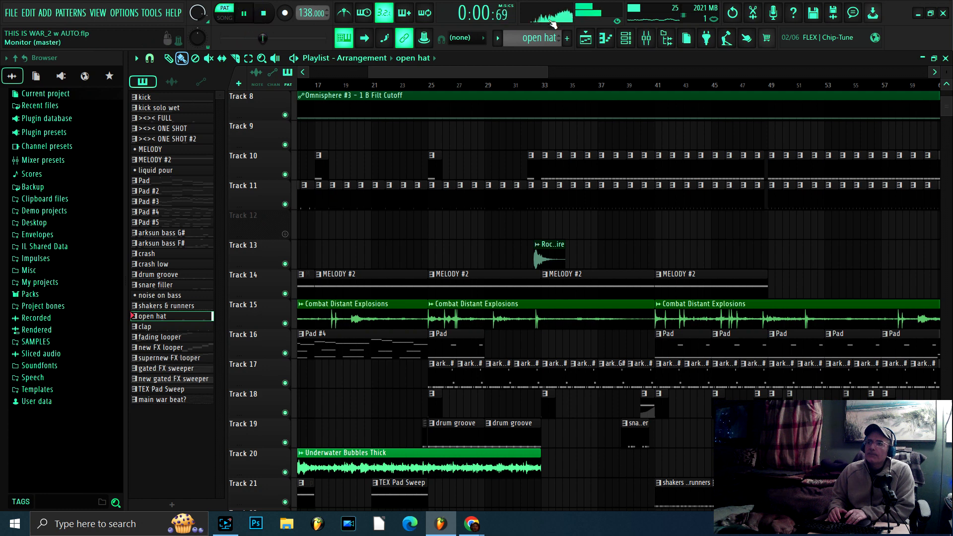
left_click(626, 42)
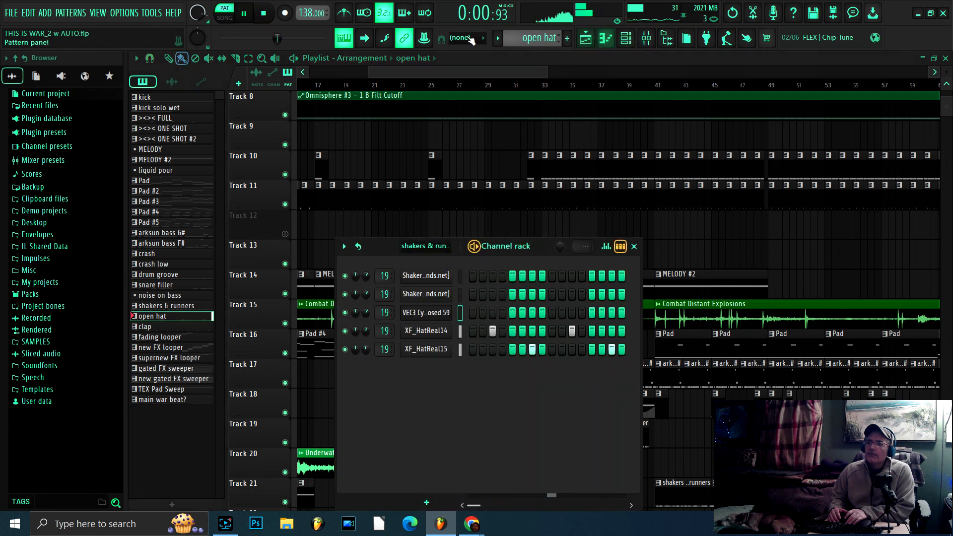
left_click(260, 14)
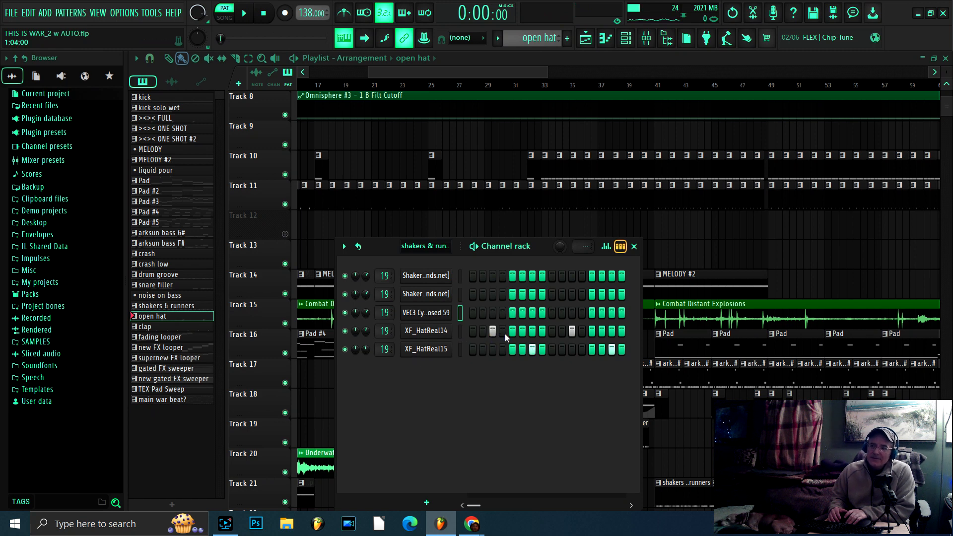
left_click(249, 15)
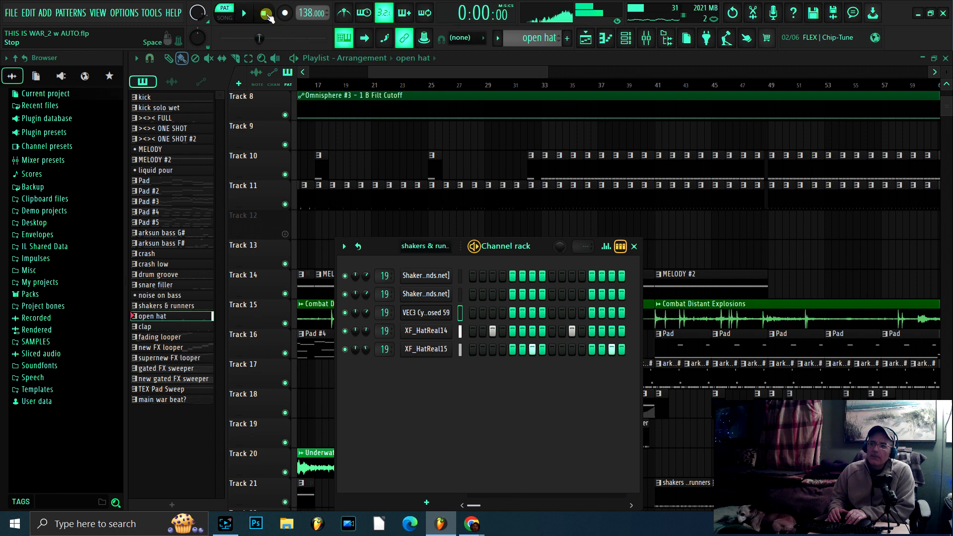
left_click(265, 14)
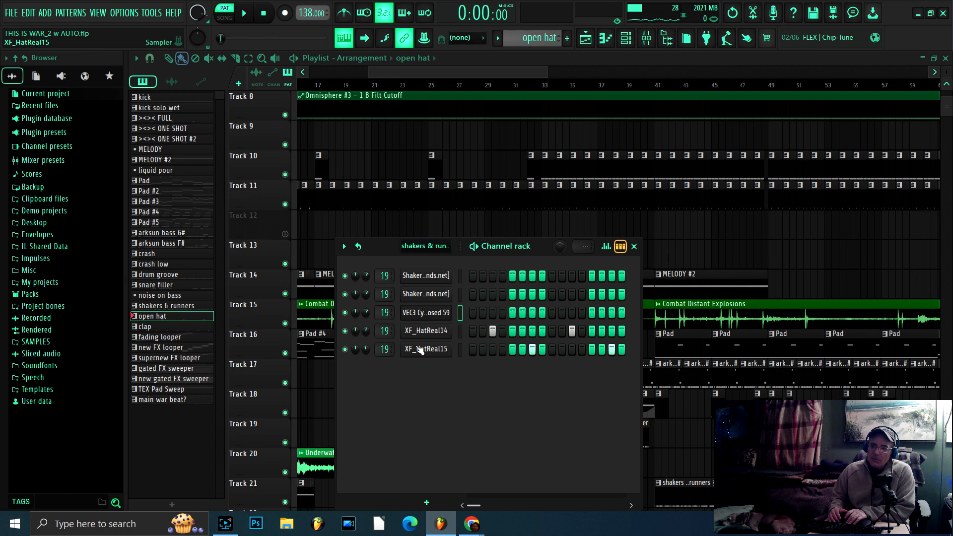
- Play the clap pattern with its channels shown, inspect its VEC2 Claps 018 notes in the piano roll, and stop playback
left_click(168, 328)
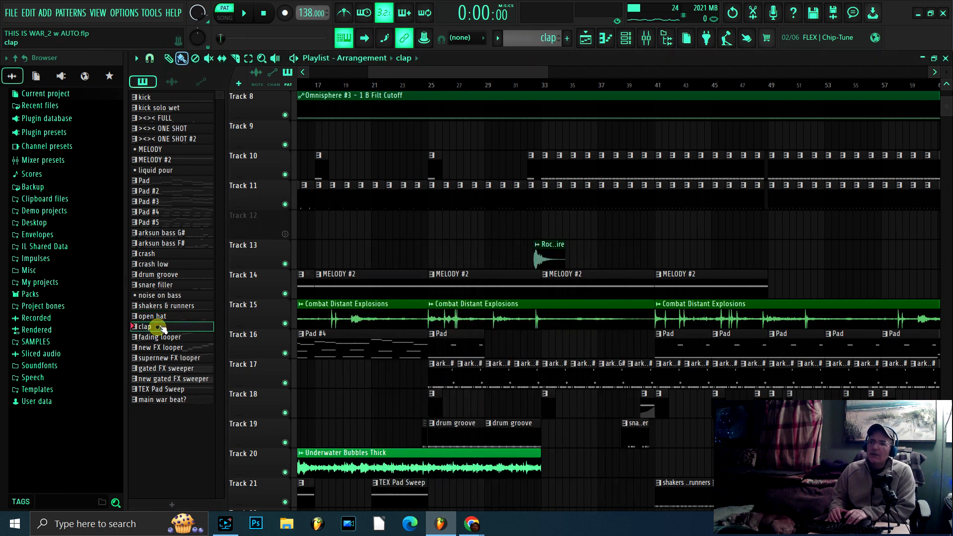
left_click(626, 38)
left_click(243, 13)
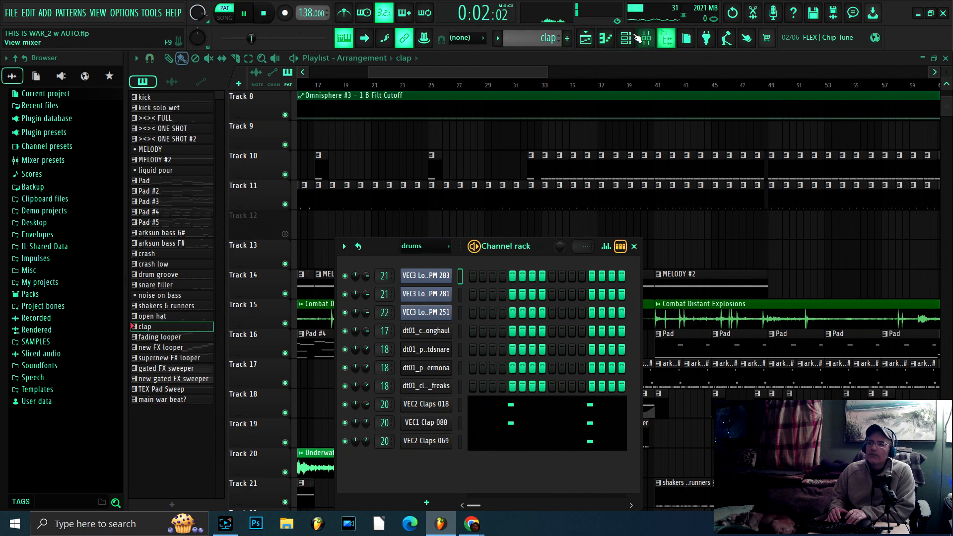
left_click(606, 38)
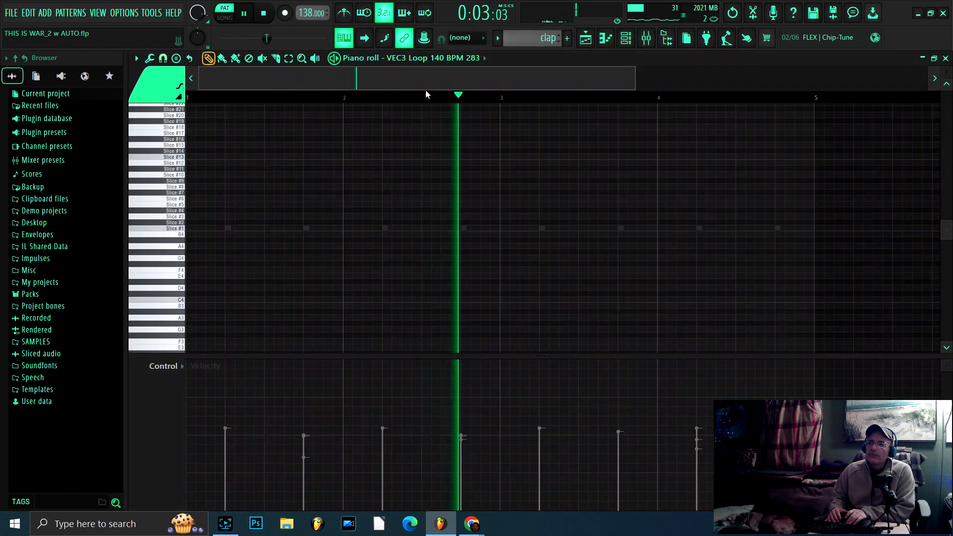
left_click(479, 58)
left_click(437, 380)
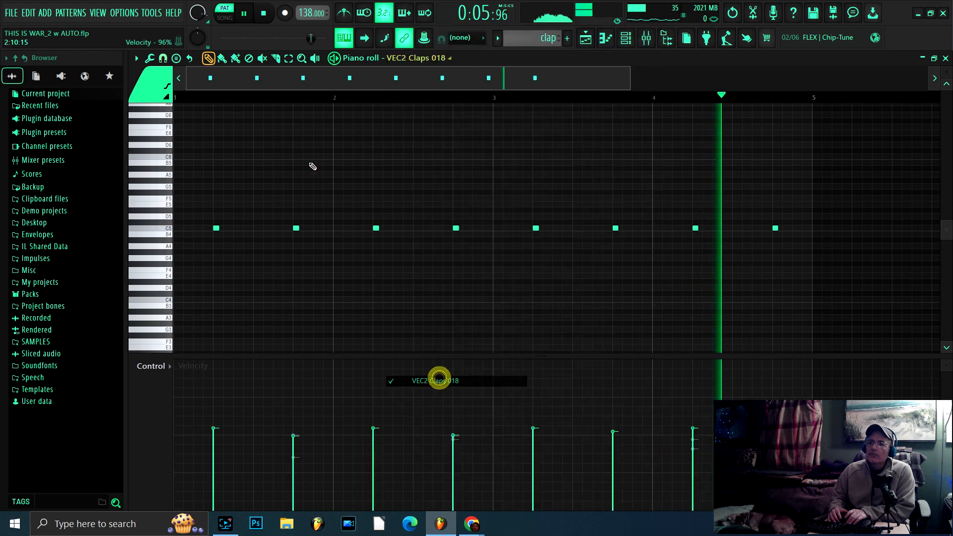
left_click(263, 13)
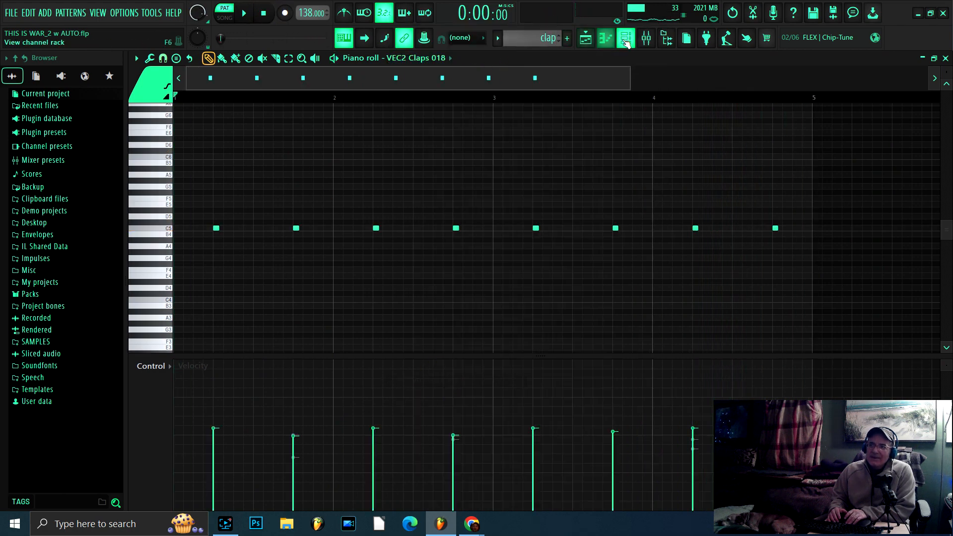
- Audition VEC2 Claps 018, VEC1 Clap 088 and VEC2 Claps 069 one at a time by muting the other clap channels during playback
left_click(623, 39)
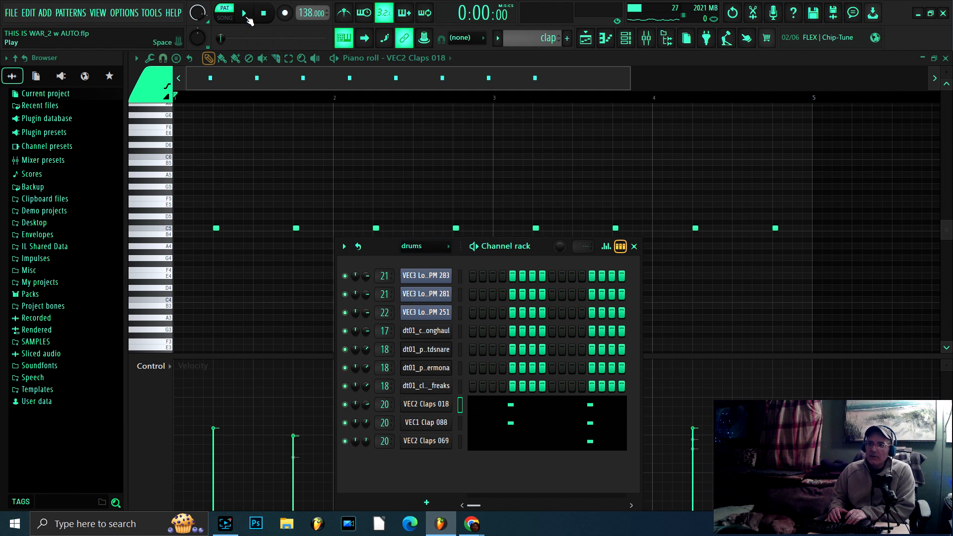
left_click(245, 14)
left_click(345, 422)
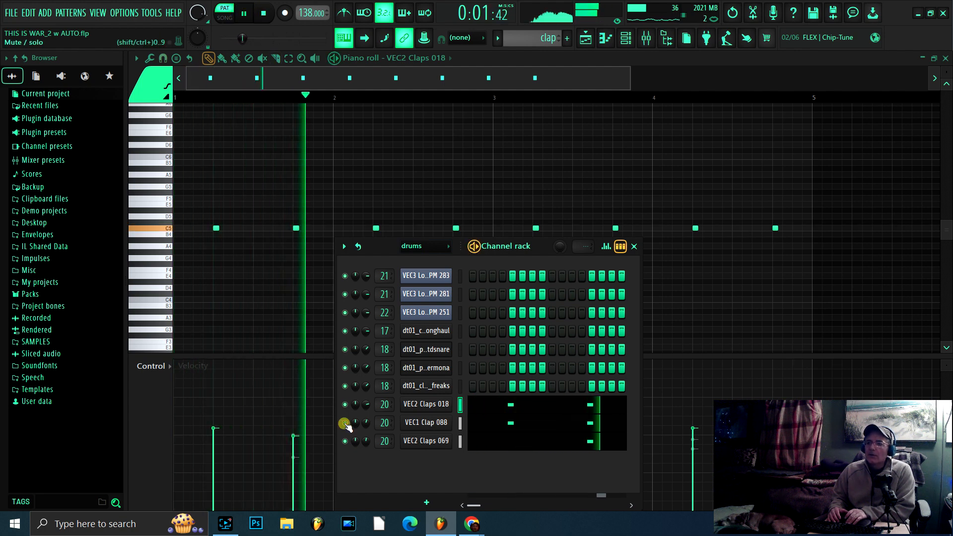
left_click(345, 441)
left_click(345, 404)
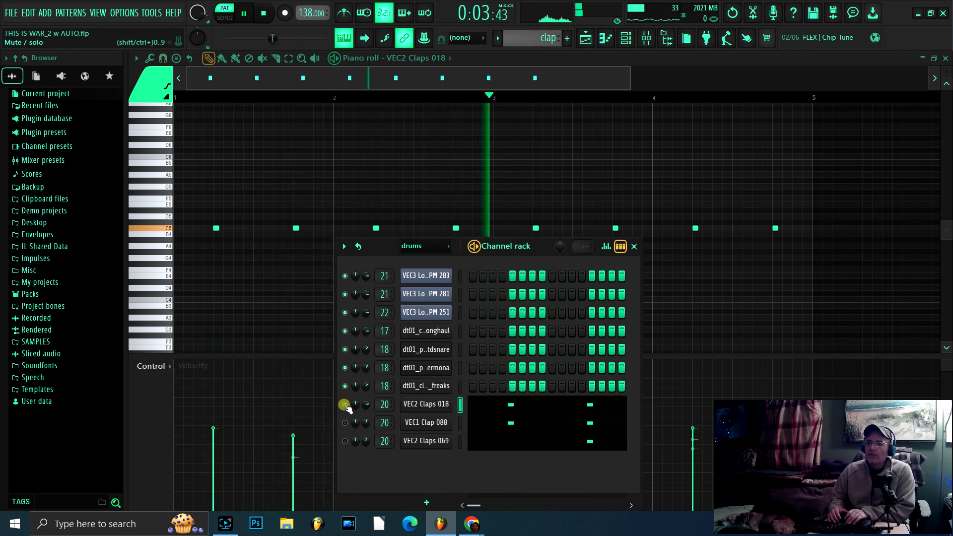
left_click(345, 422)
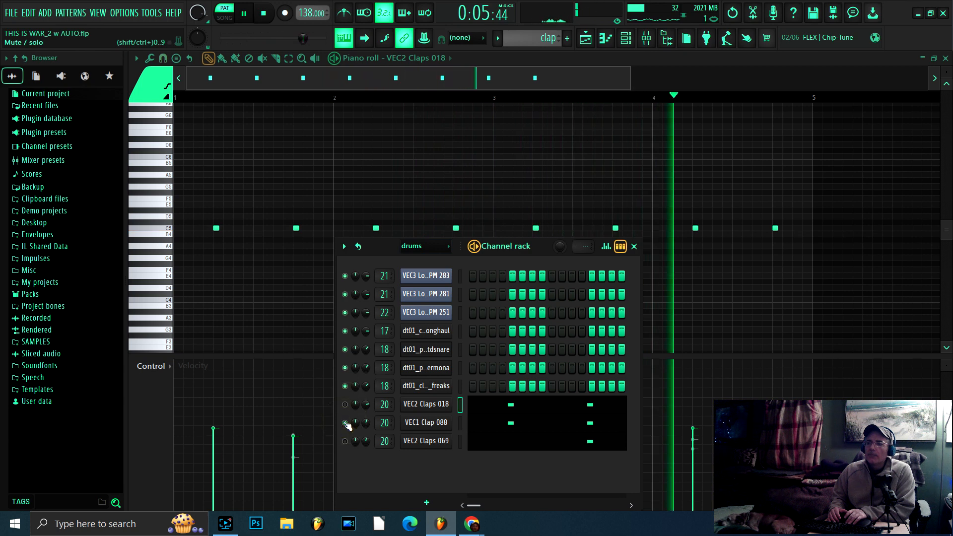
left_click(345, 422)
left_click(345, 441)
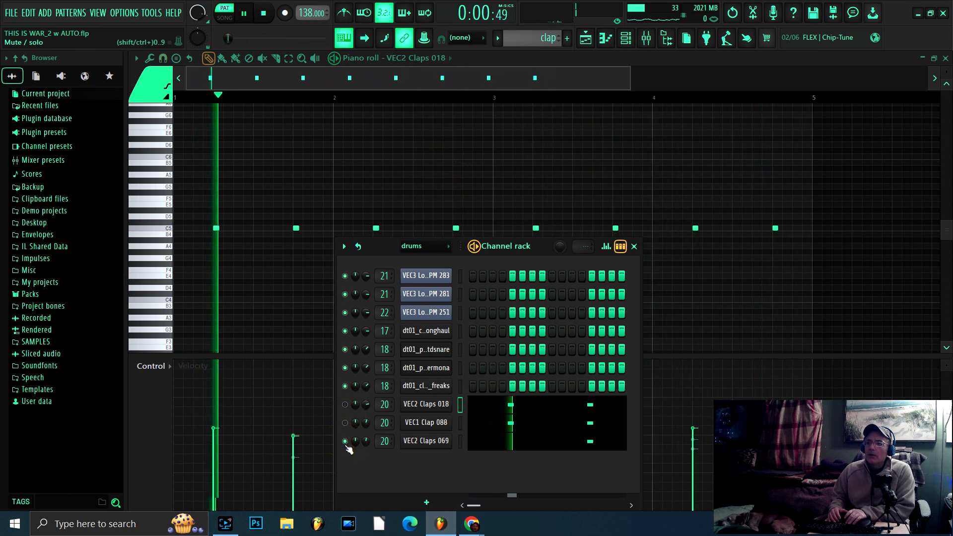
left_click(262, 12)
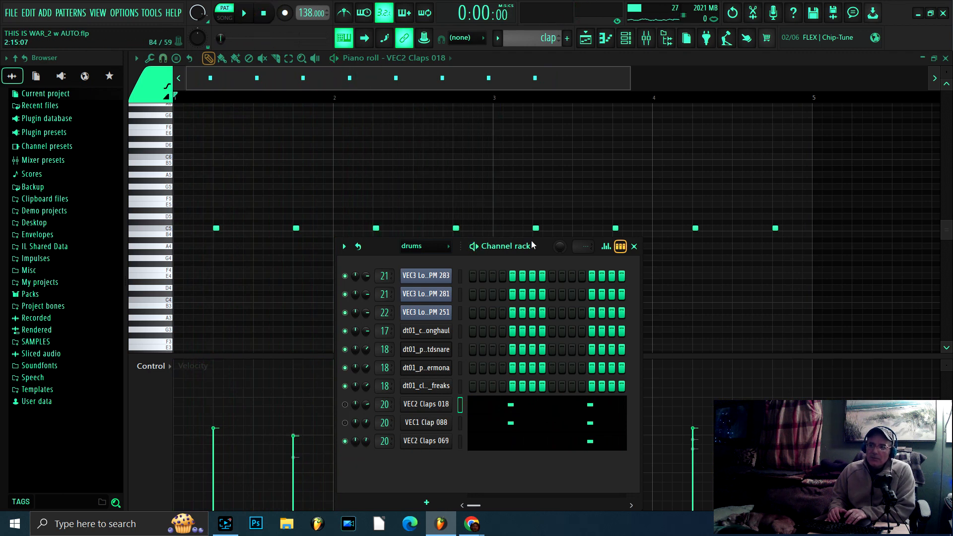
- Reposition the channel rack and unmute the VEC1 Clap 088 and VEC2 Claps 018 channels
left_click_drag(539, 243, 568, 213)
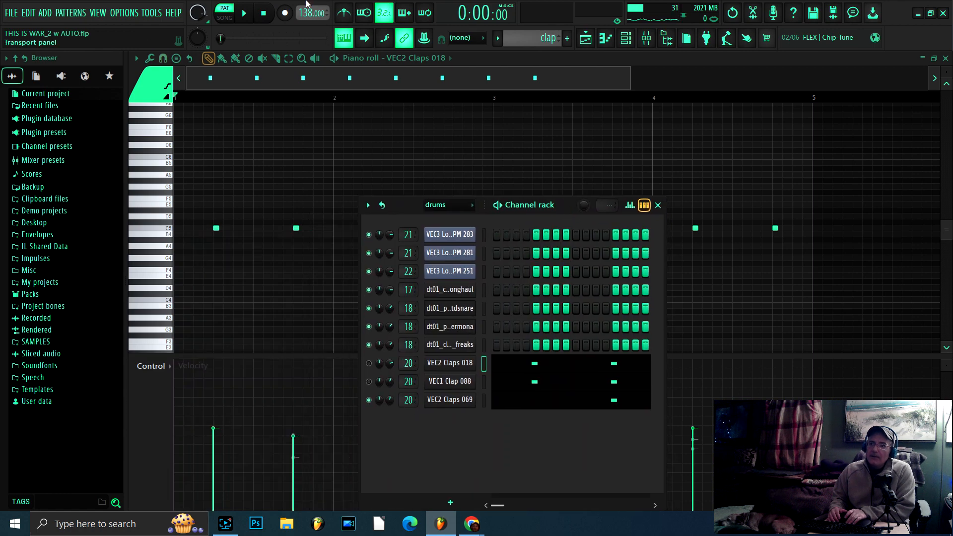
left_click(368, 381)
left_click(368, 363)
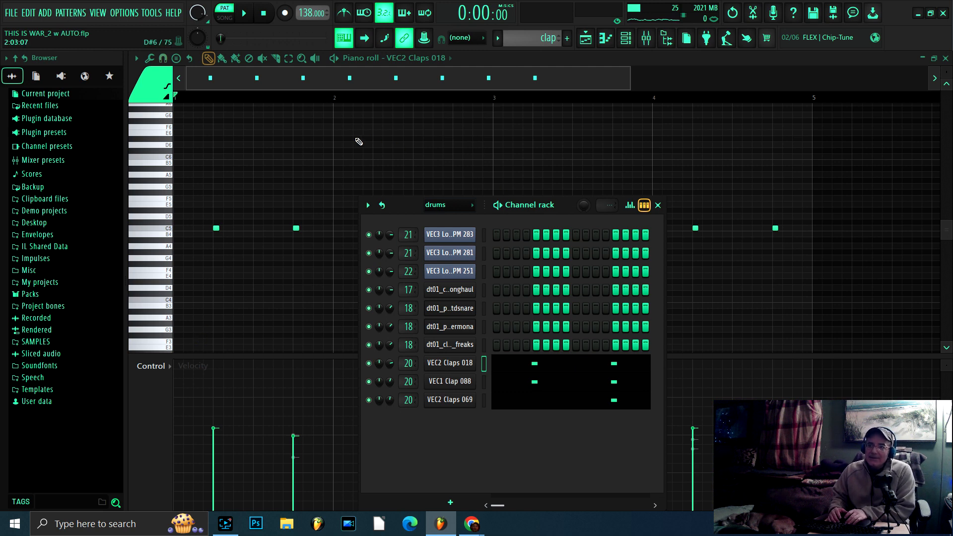
- Select the fading looper pattern in the playlist, inspect its channels and notes, and audition it while viewing mixer insert 21
left_click(586, 38)
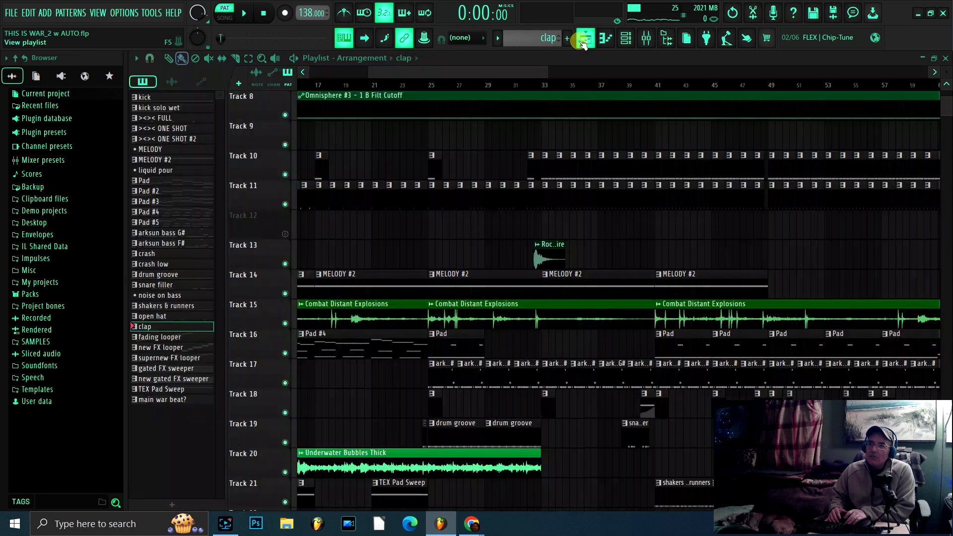
left_click(164, 337)
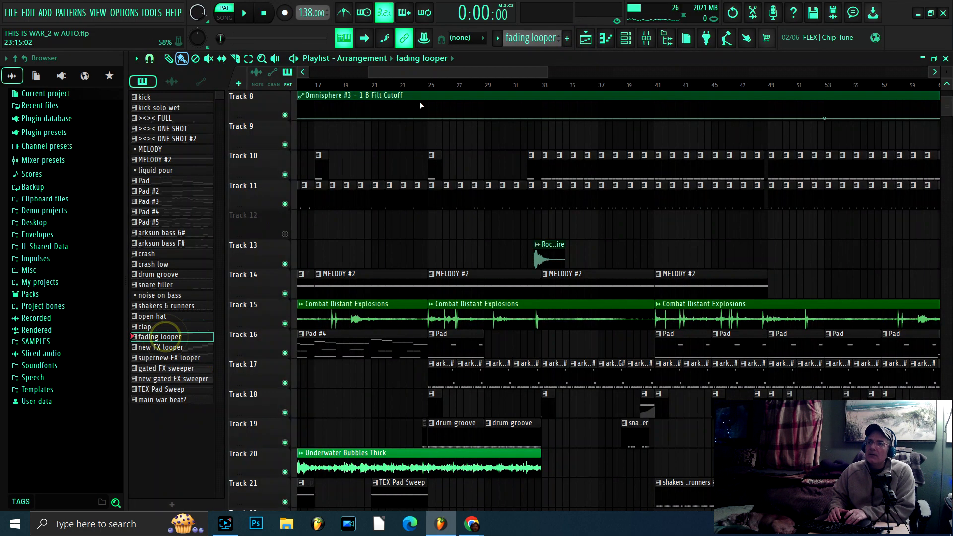
left_click(624, 38)
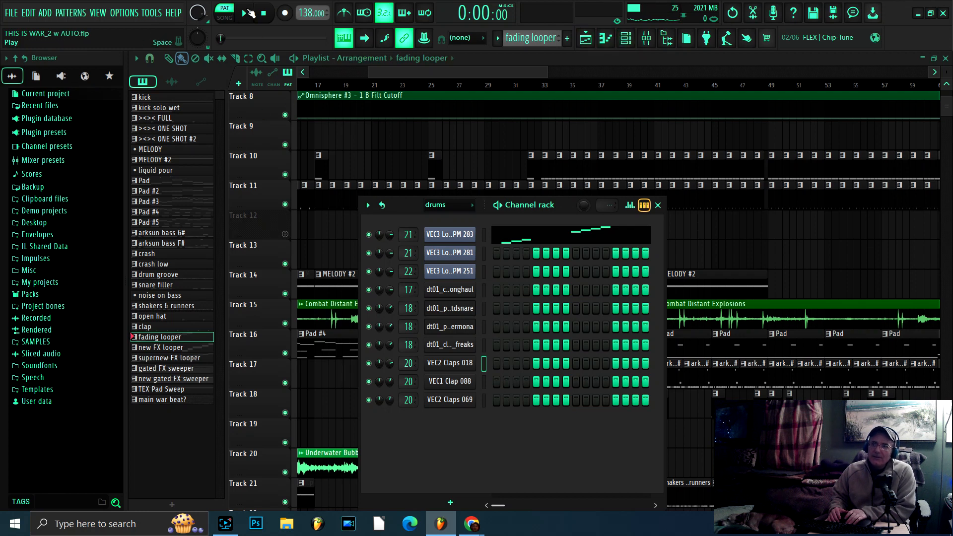
key("F7")
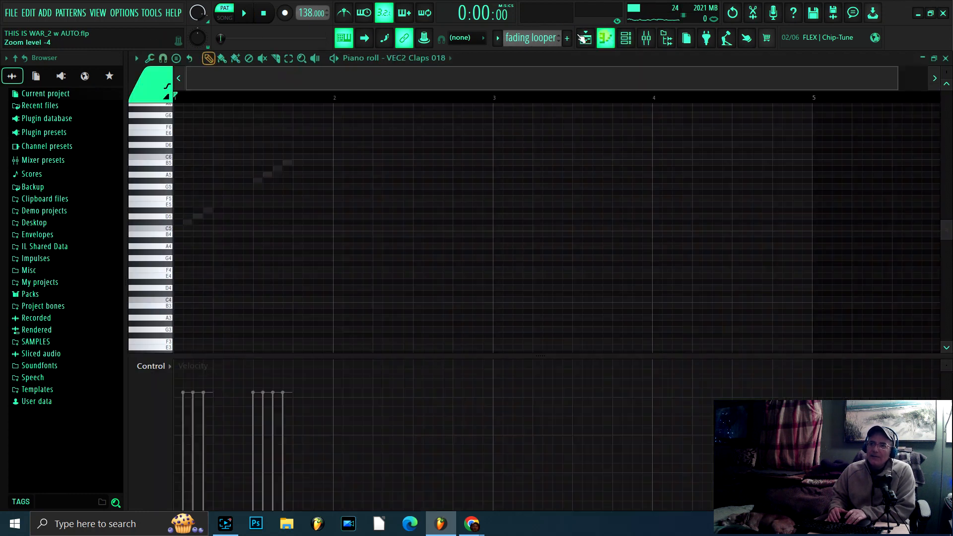
left_click(244, 14)
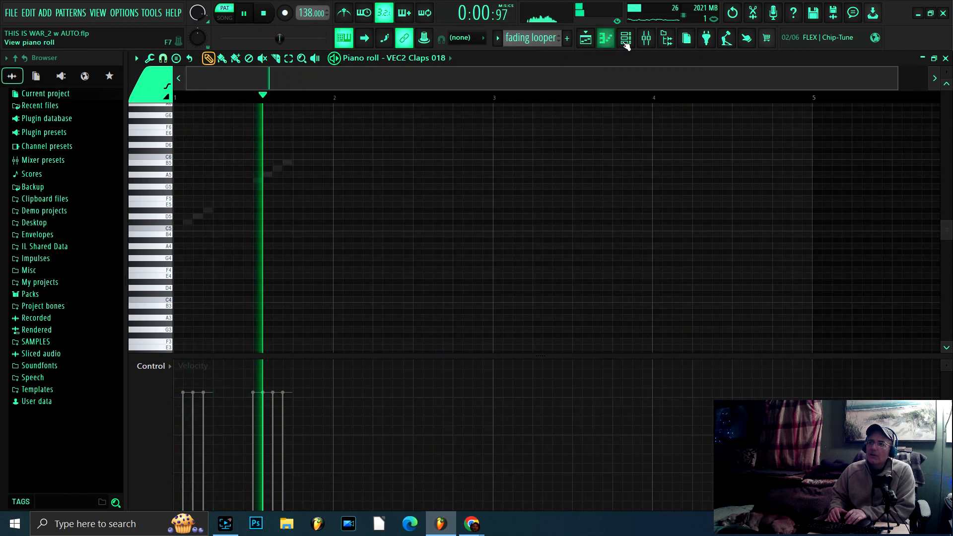
left_click(645, 37)
left_click(412, 169)
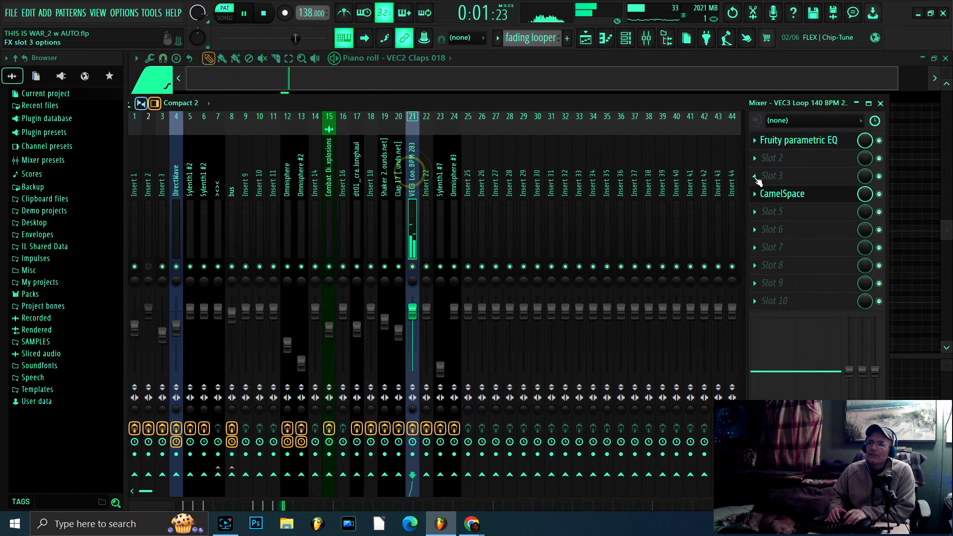
left_click(265, 13)
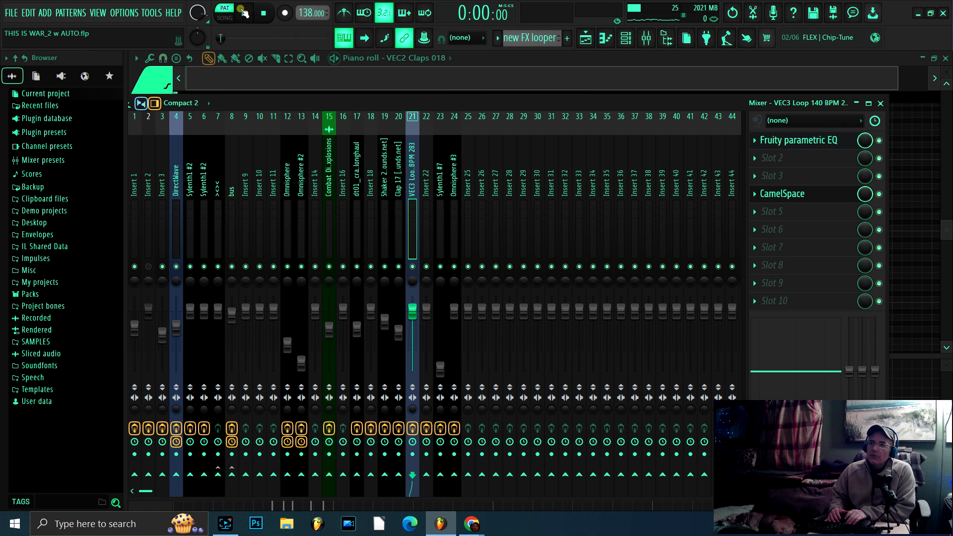
- Audition the new FX looper pattern while viewing its rising notes in the piano roll, and stop playback
left_click(243, 13)
left_click(605, 37)
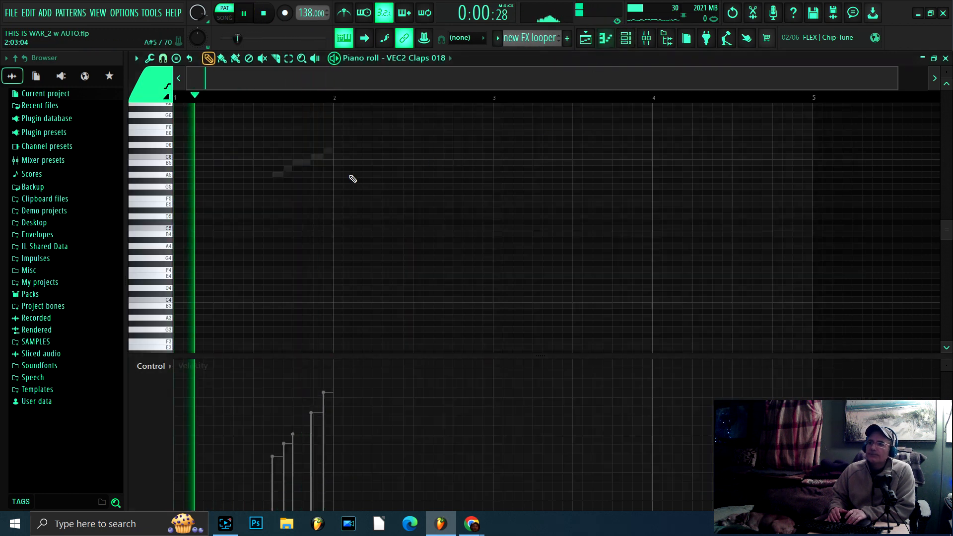
scroll(342, 198, "up", 3)
key("space")
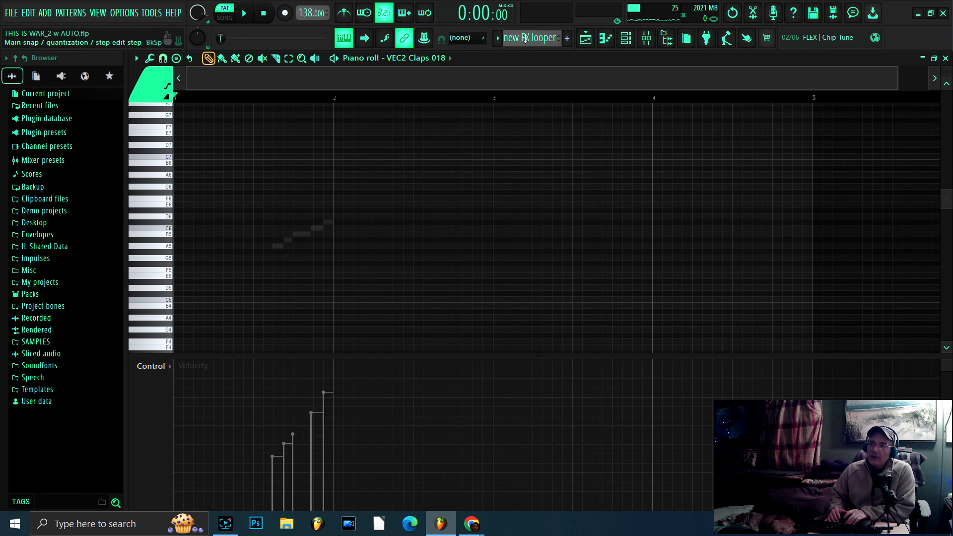
- Audition the supernew FX looper pattern, inspect its VEC3 Loop 140 BPM 251 notes and its playlist clips, and stop playback
scroll(540, 39, "down", 1)
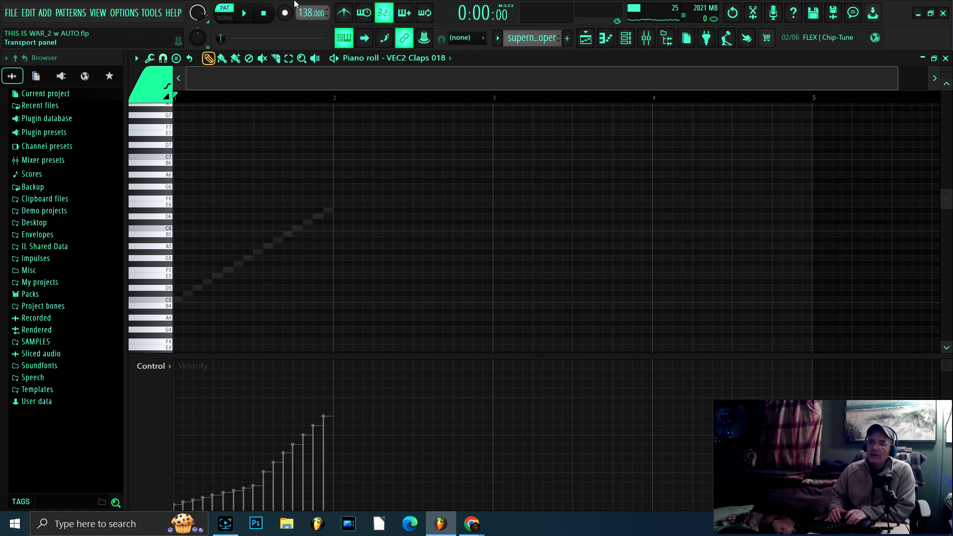
left_click(243, 17)
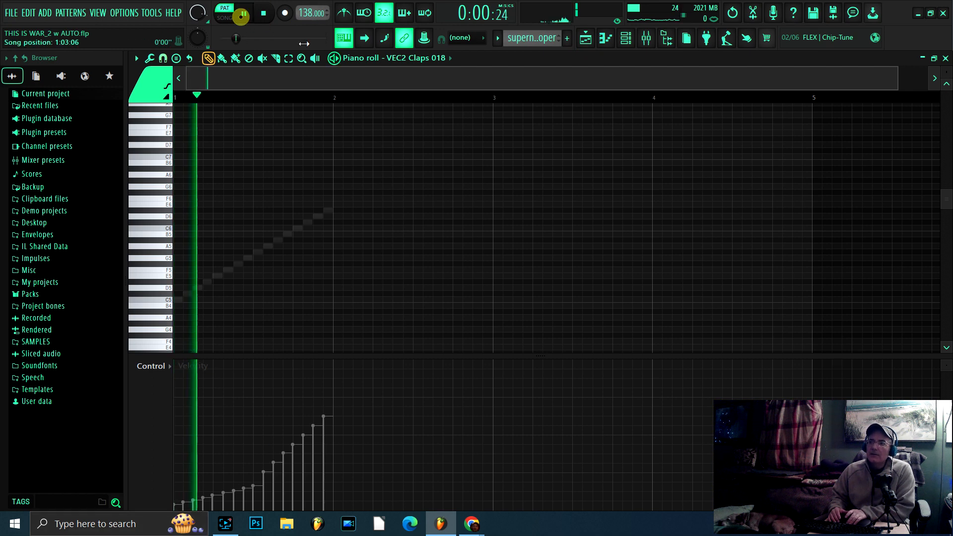
left_click(448, 58)
left_click(448, 326)
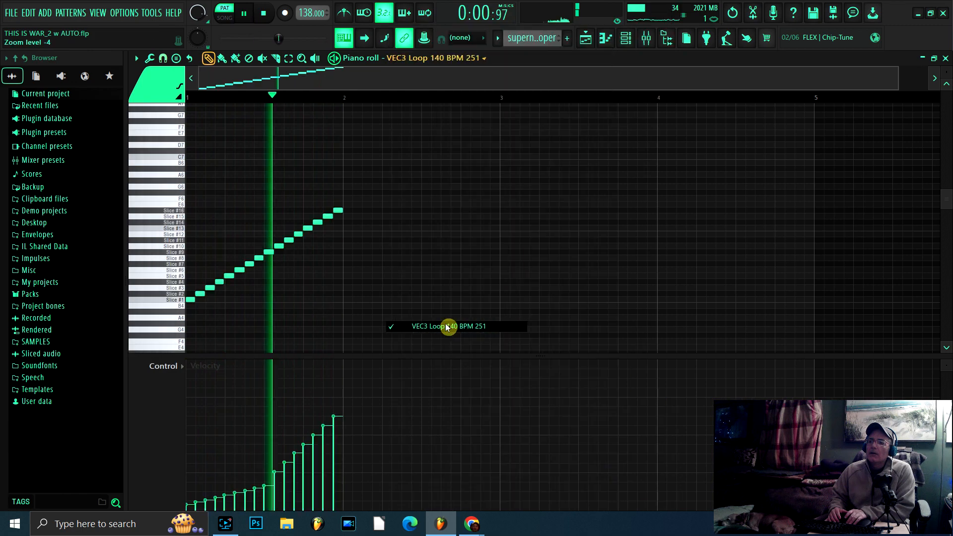
left_click(587, 43)
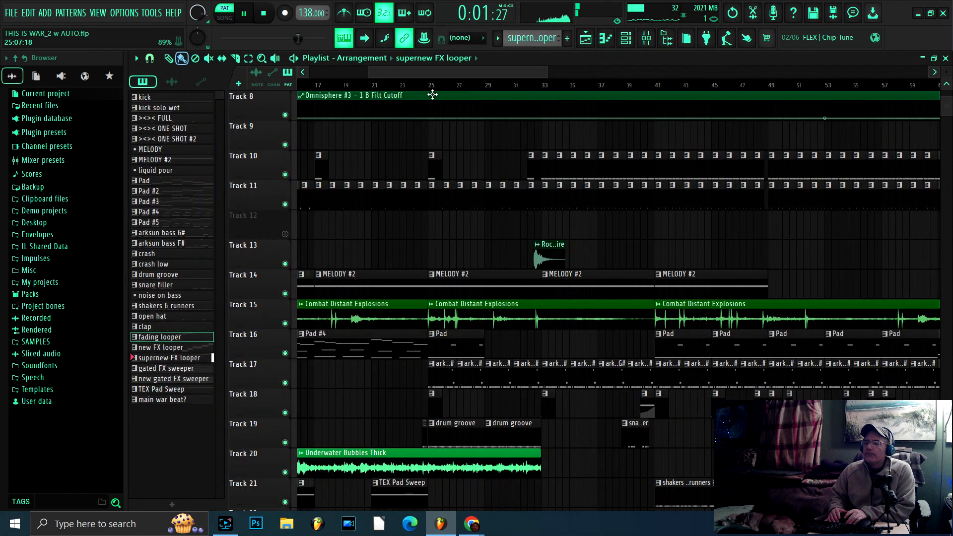
left_click_drag(404, 73, 450, 74)
scroll(418, 215, "down", 7)
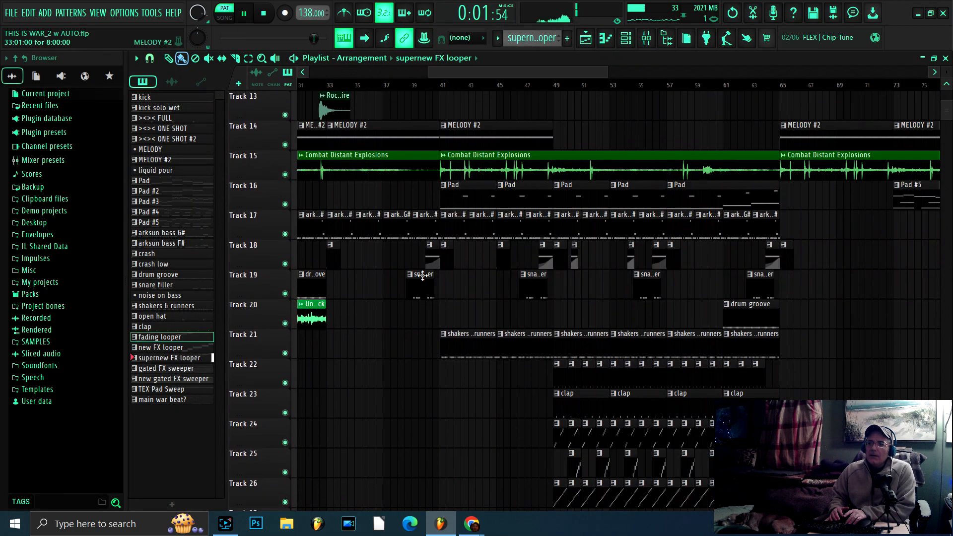
left_click(263, 13)
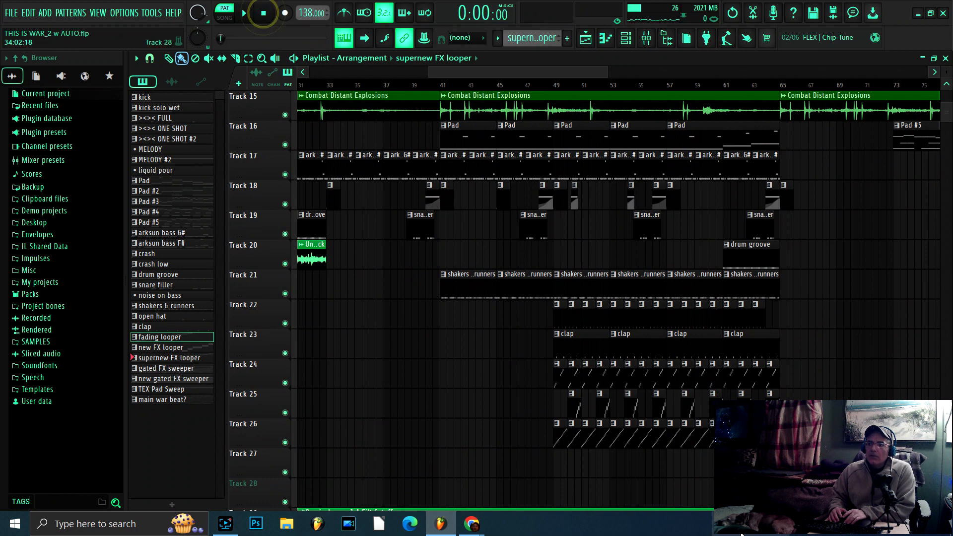
- Select the main war beat? clip on playlist track 13 and play the pattern with its channels shown
scroll(539, 223, "up", 3)
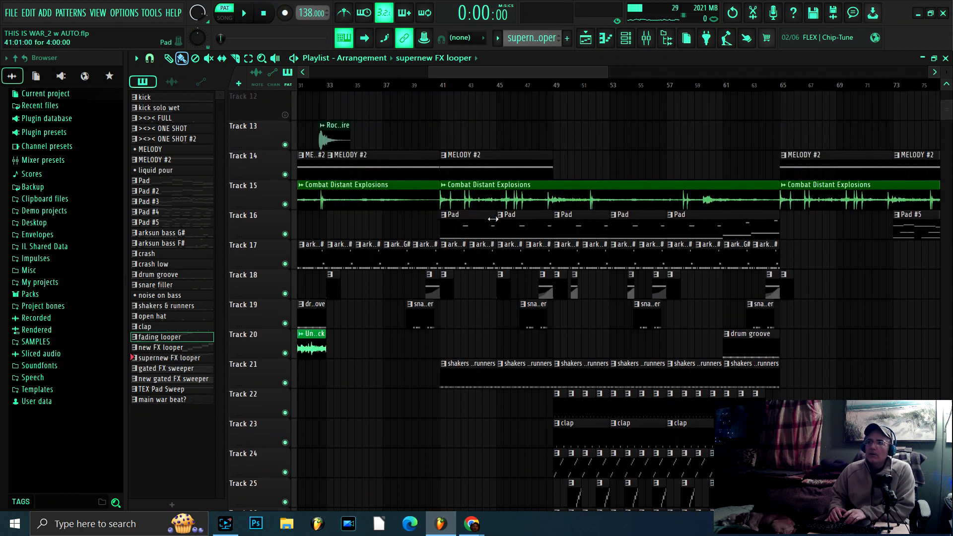
left_click_drag(509, 67, 458, 69)
scroll(429, 236, "up", 4)
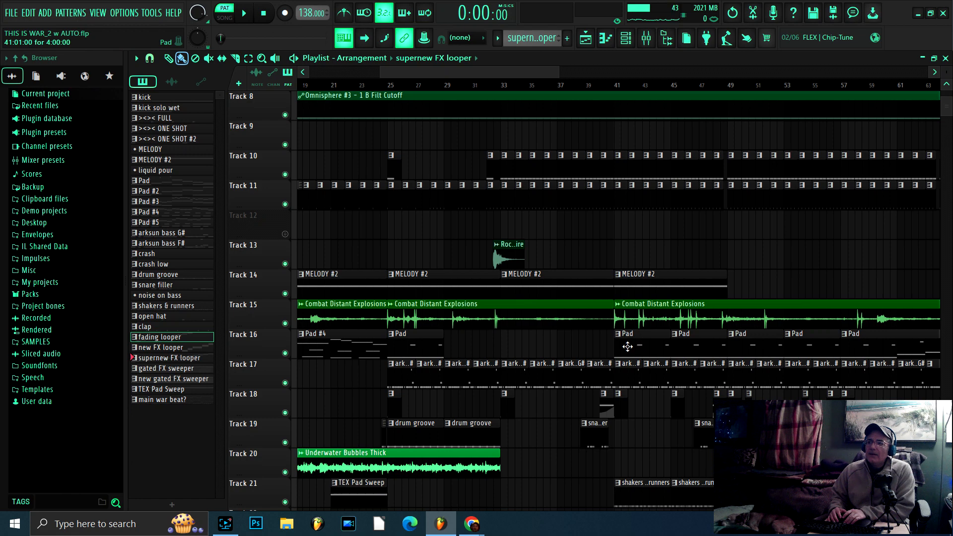
left_click_drag(458, 68, 624, 69)
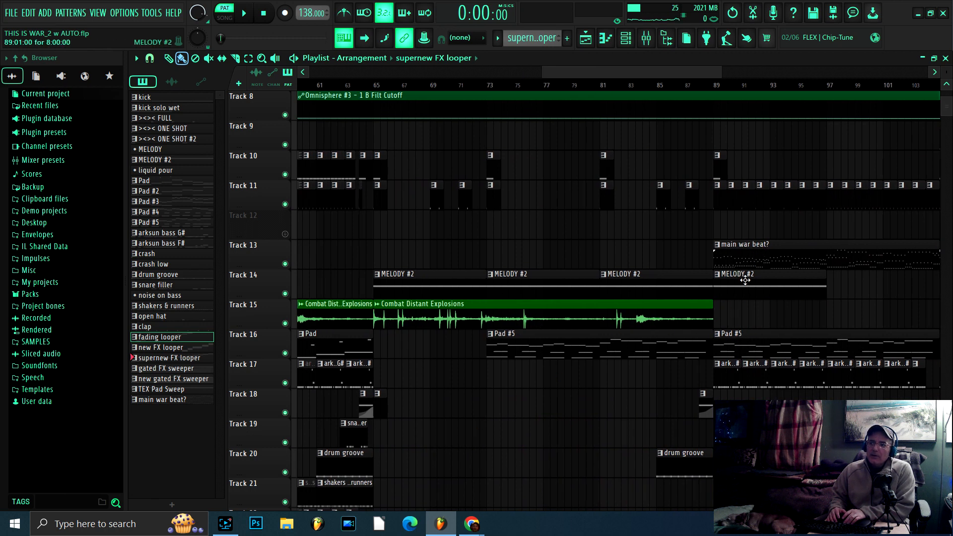
left_click(732, 244)
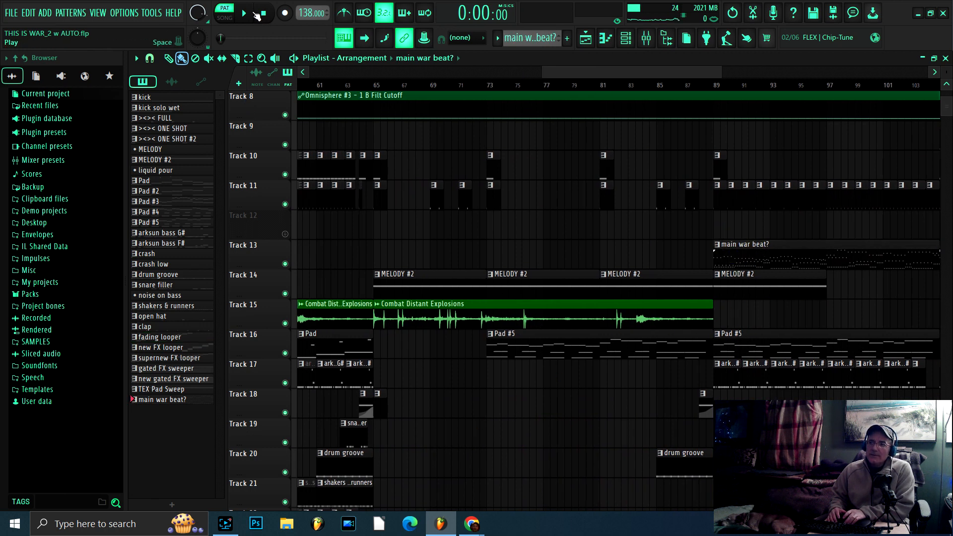
left_click(252, 13)
left_click(614, 39)
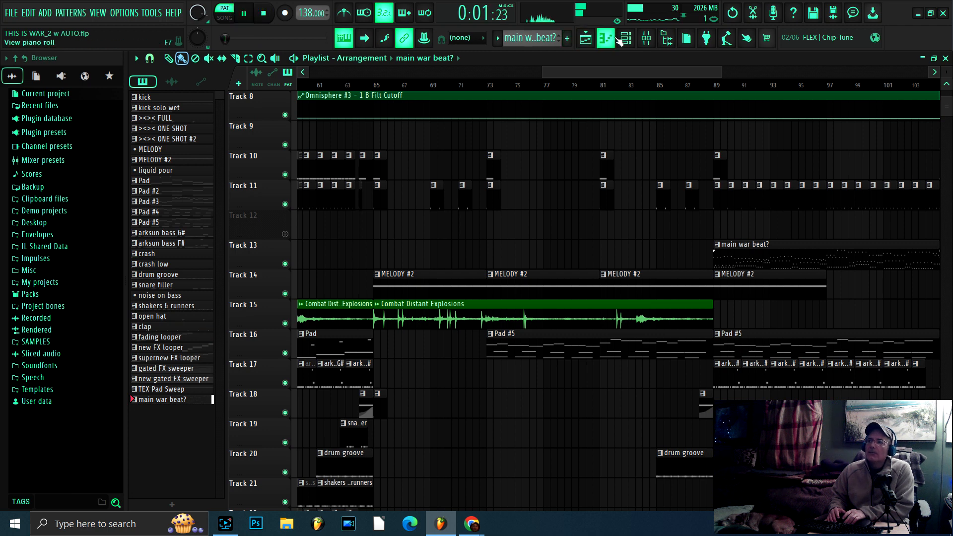
left_click(626, 39)
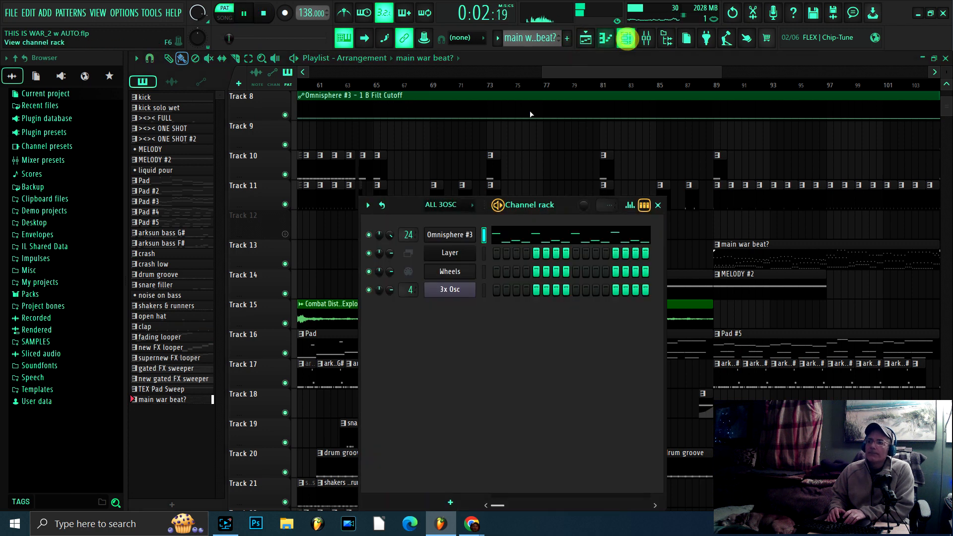
- Open the Omnisphere #3 instrument to inspect its patch, stop playback, and close the instrument
left_click(453, 237)
left_click(255, 164)
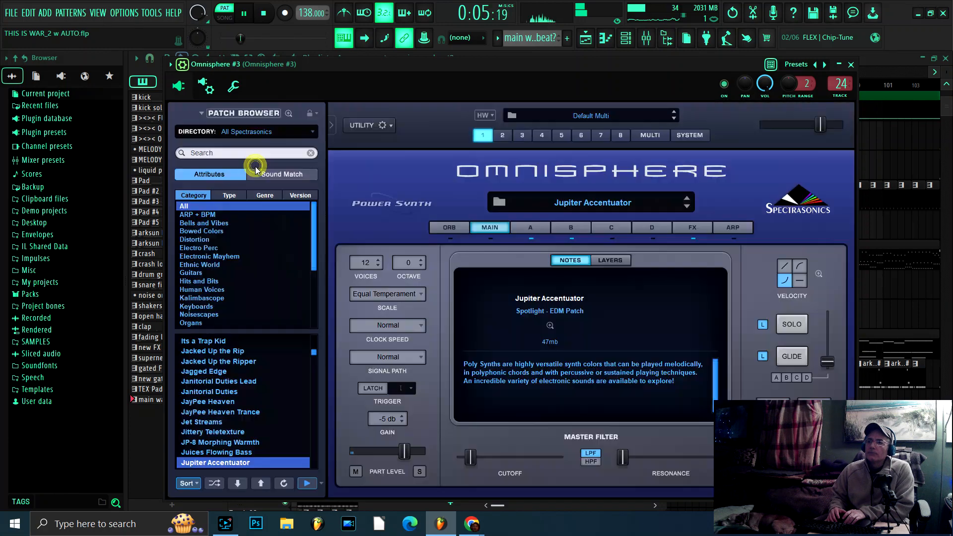
left_click(265, 12)
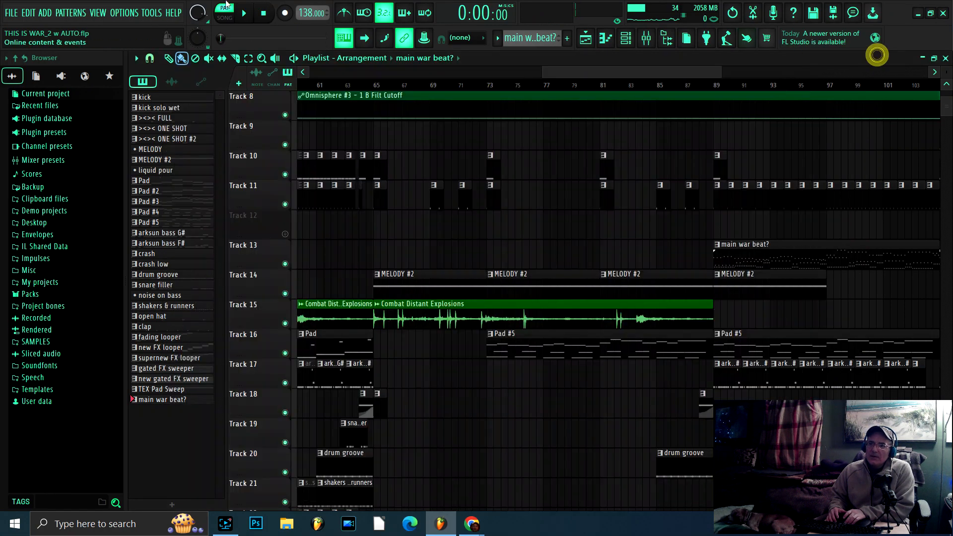
left_click(875, 53)
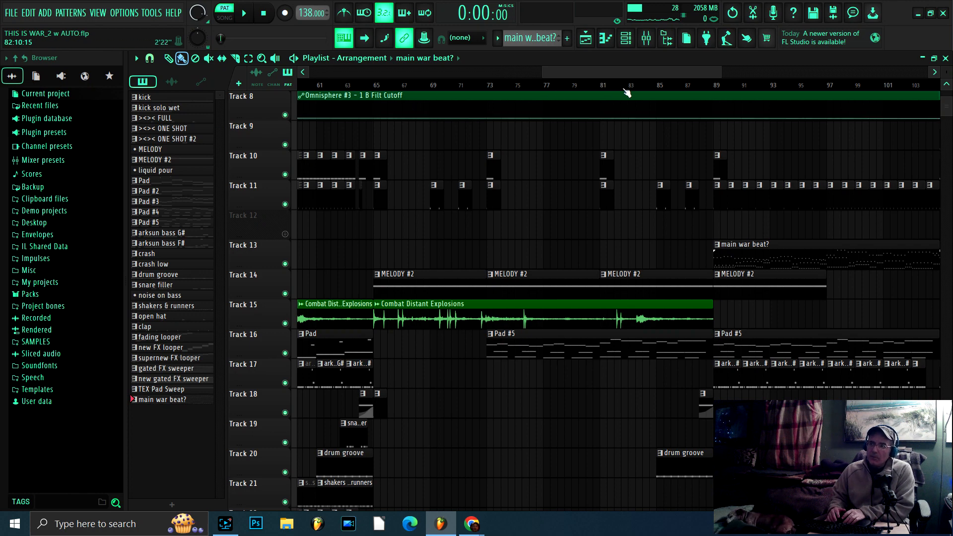
- Switch playback to song mode and play the arrangement from bar 1, showing a wide span of the playlist
scroll(609, 88, "down", 3)
left_click_drag(568, 74, 406, 75)
scroll(405, 87, "down", 2)
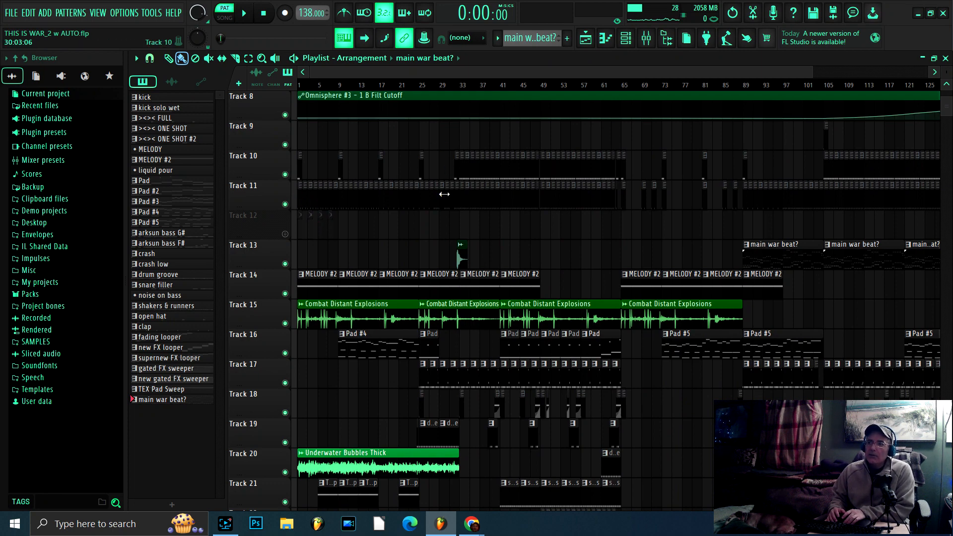
scroll(471, 85, "up", 6)
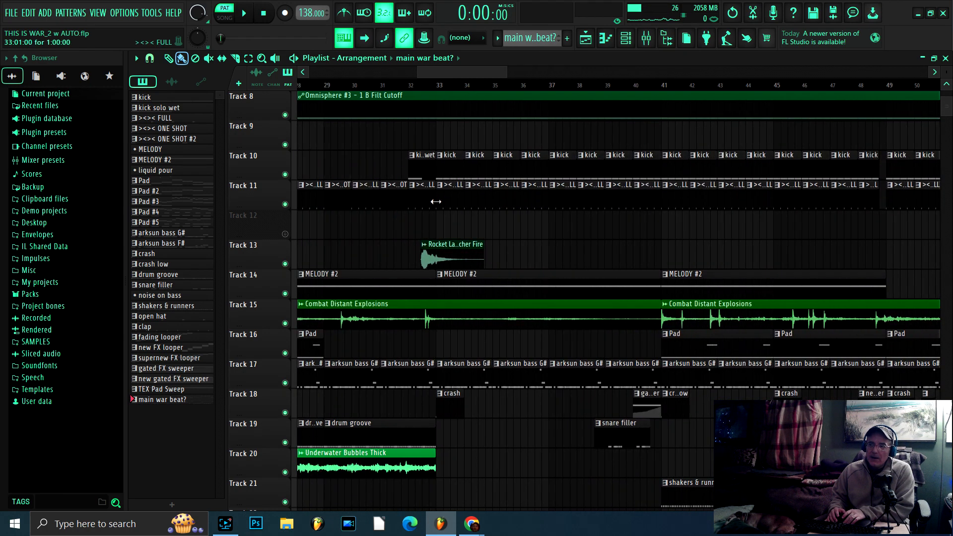
left_click_drag(457, 74, 323, 58)
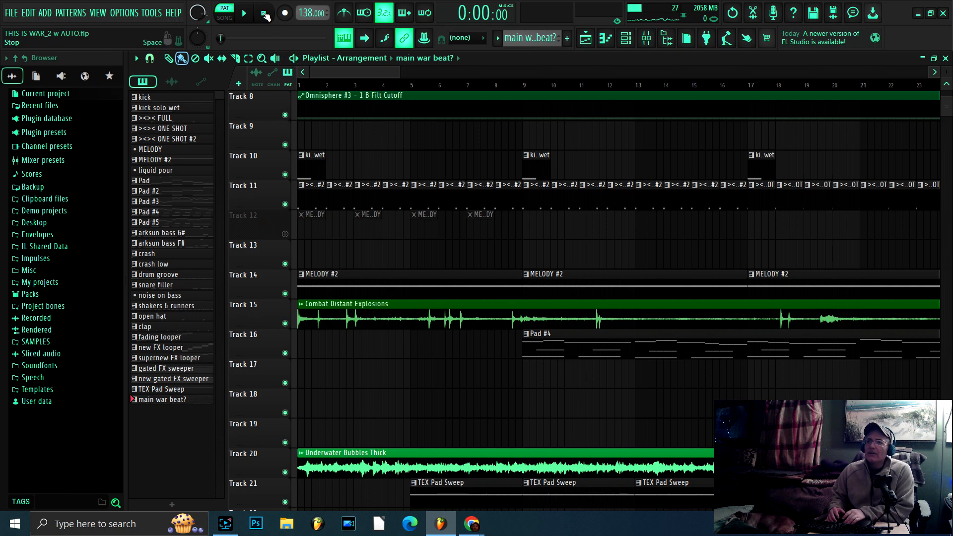
left_click(223, 15)
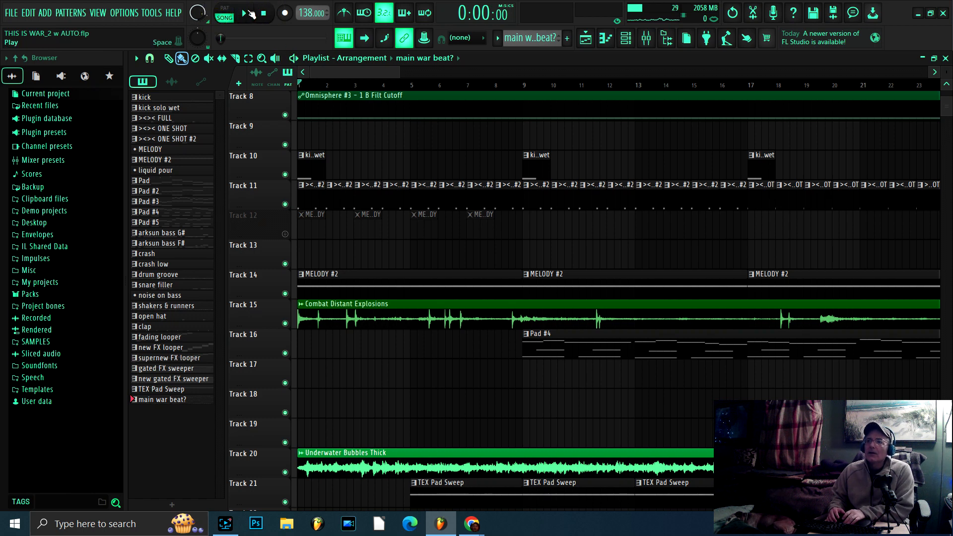
left_click(250, 11)
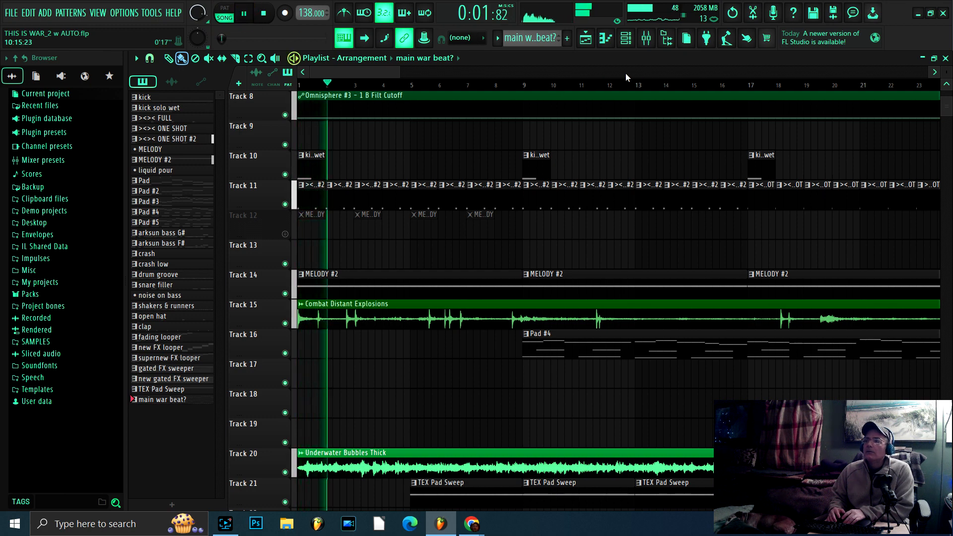
scroll(669, 88, "down", 4)
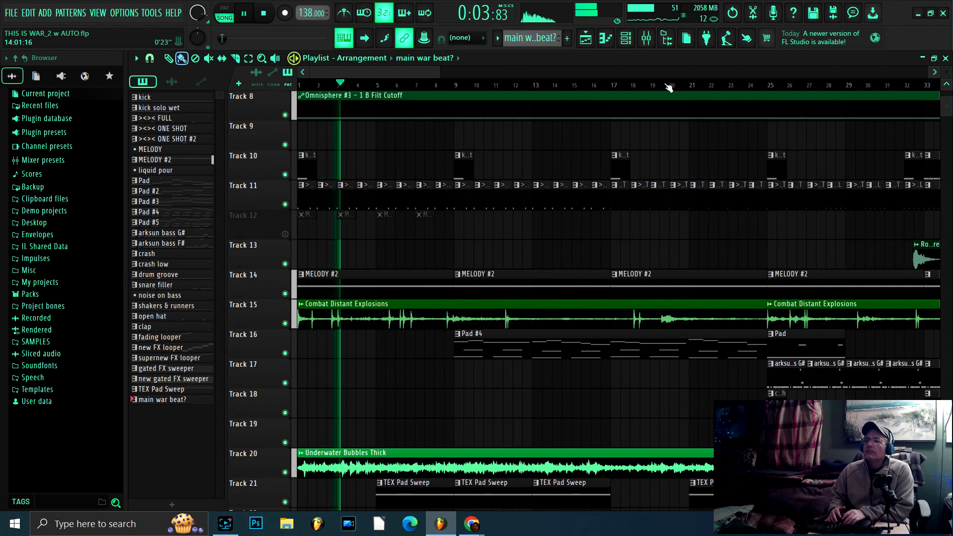
scroll(669, 87, "down", 5)
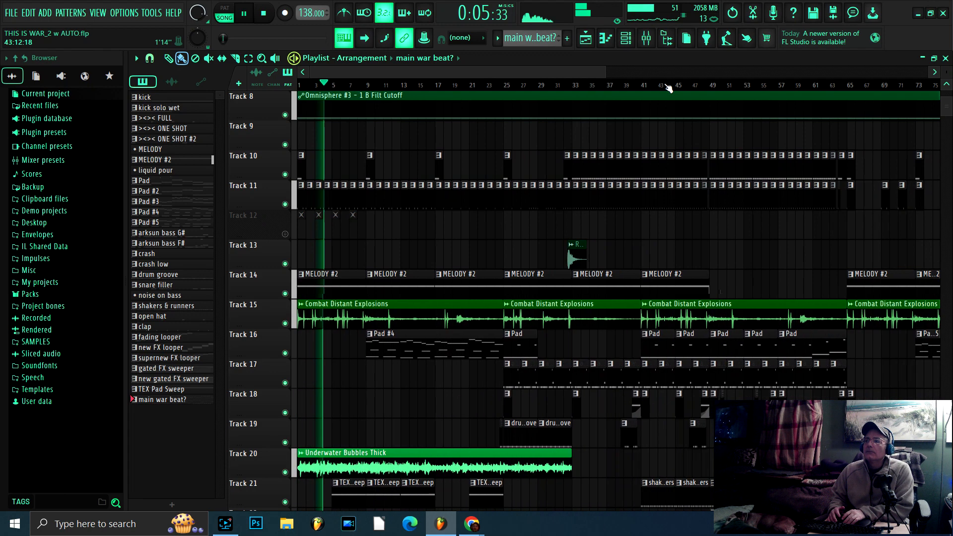